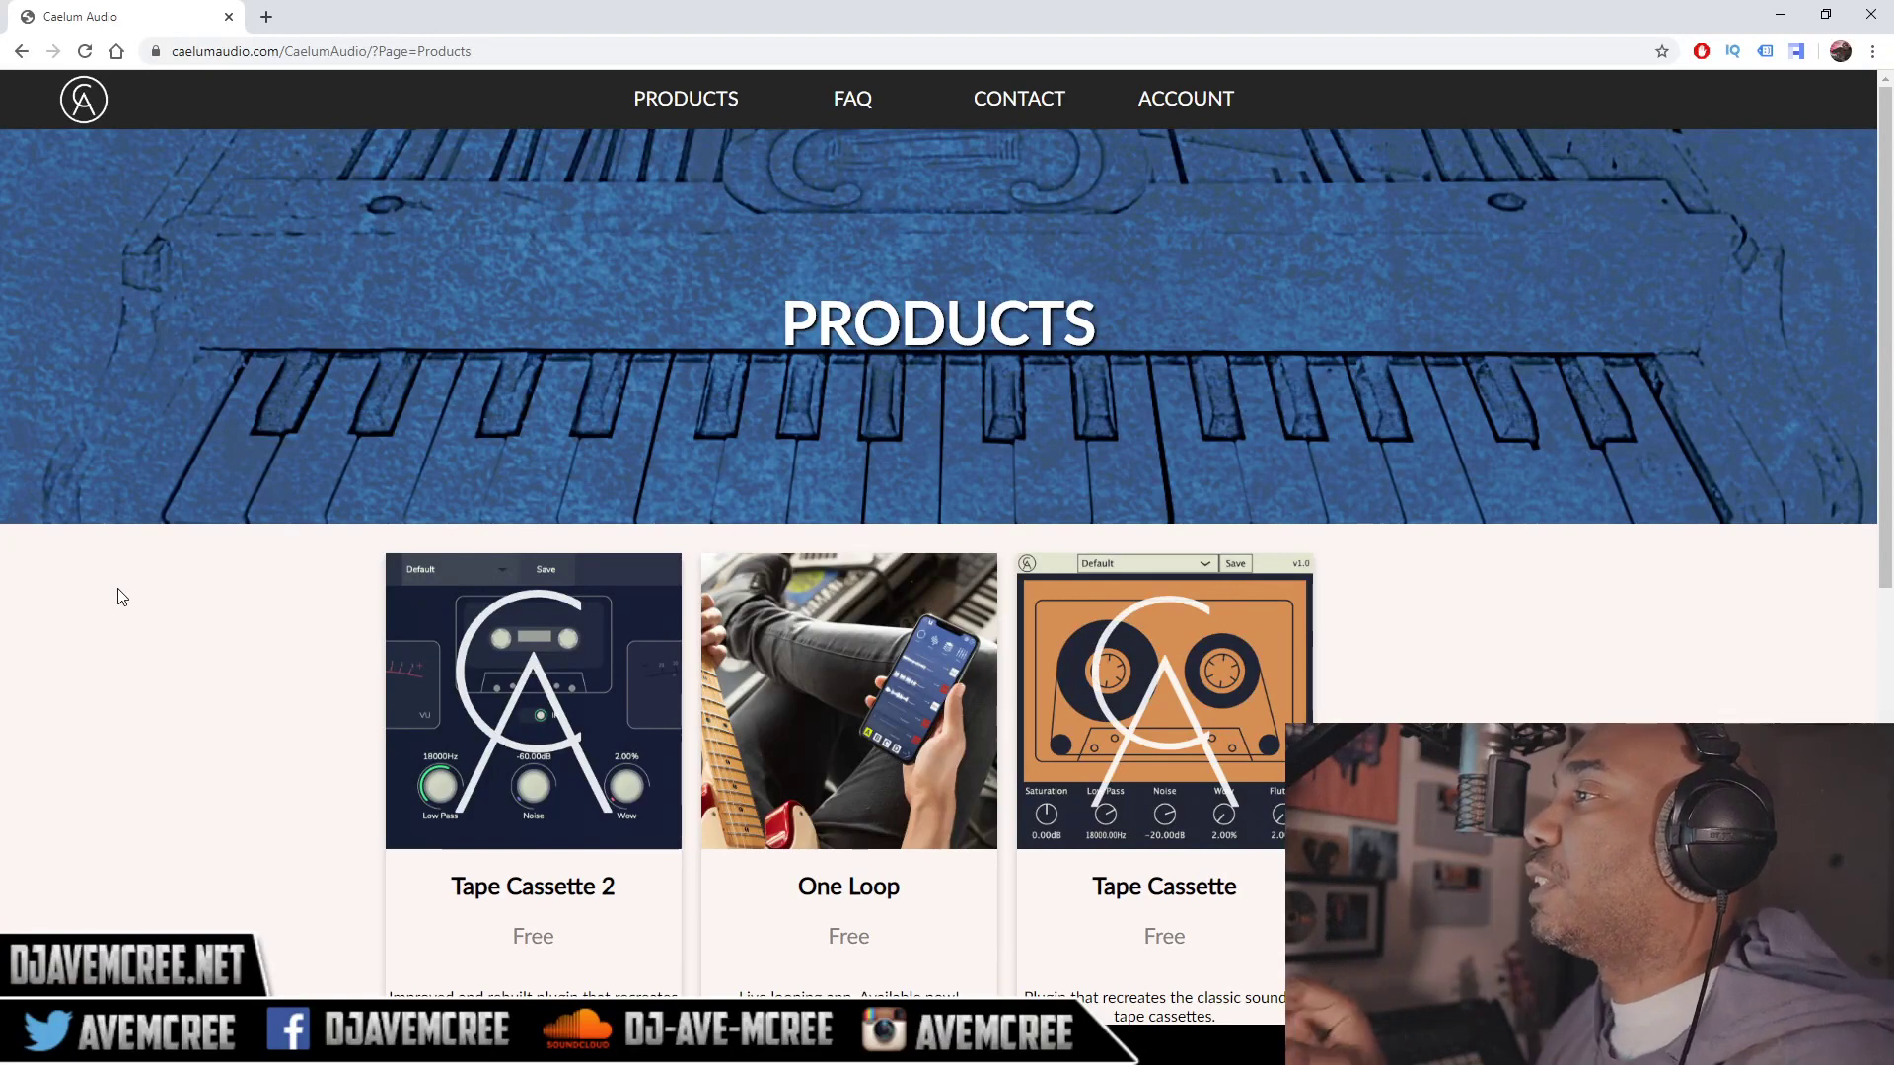
# Scroll through the Tape Cassette 2 page's feature and parameter range lists.
pyautogui.scroll(-2, 118, 597)
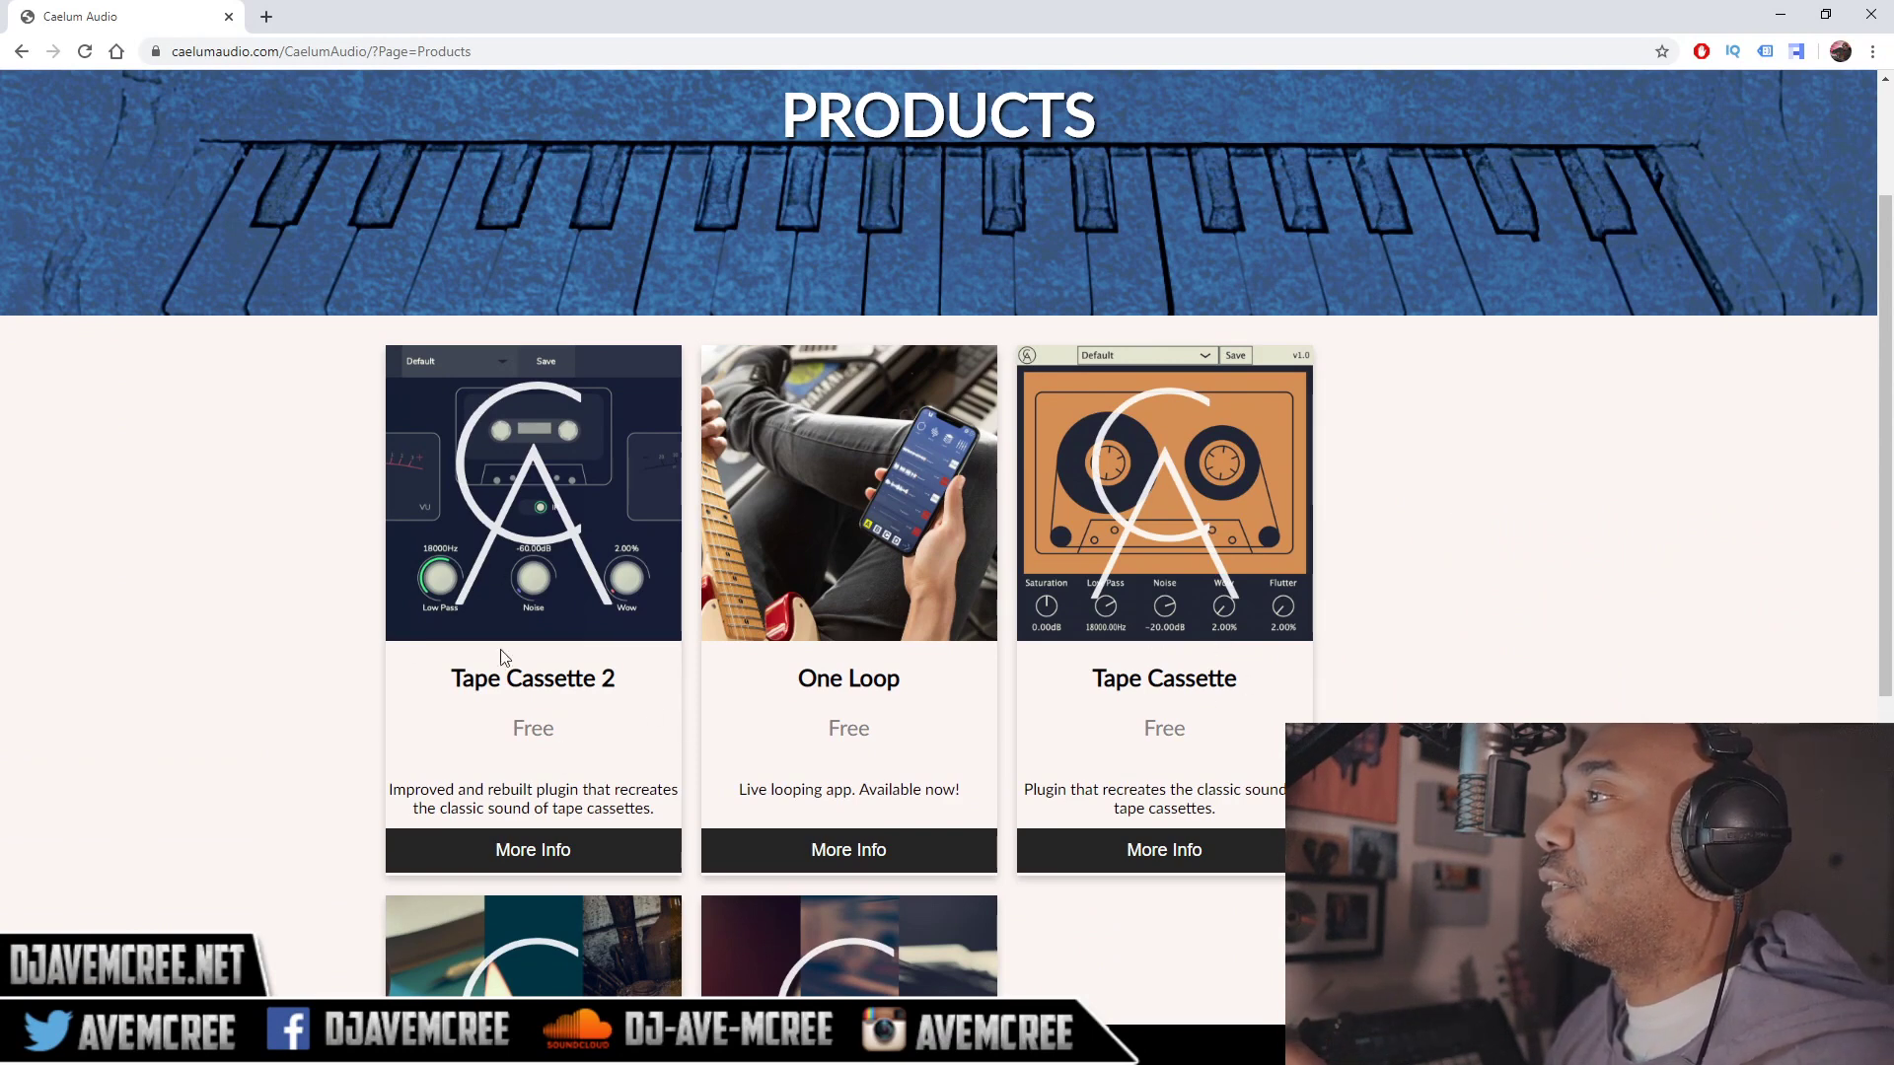
pyautogui.scroll(-5, 241, 630)
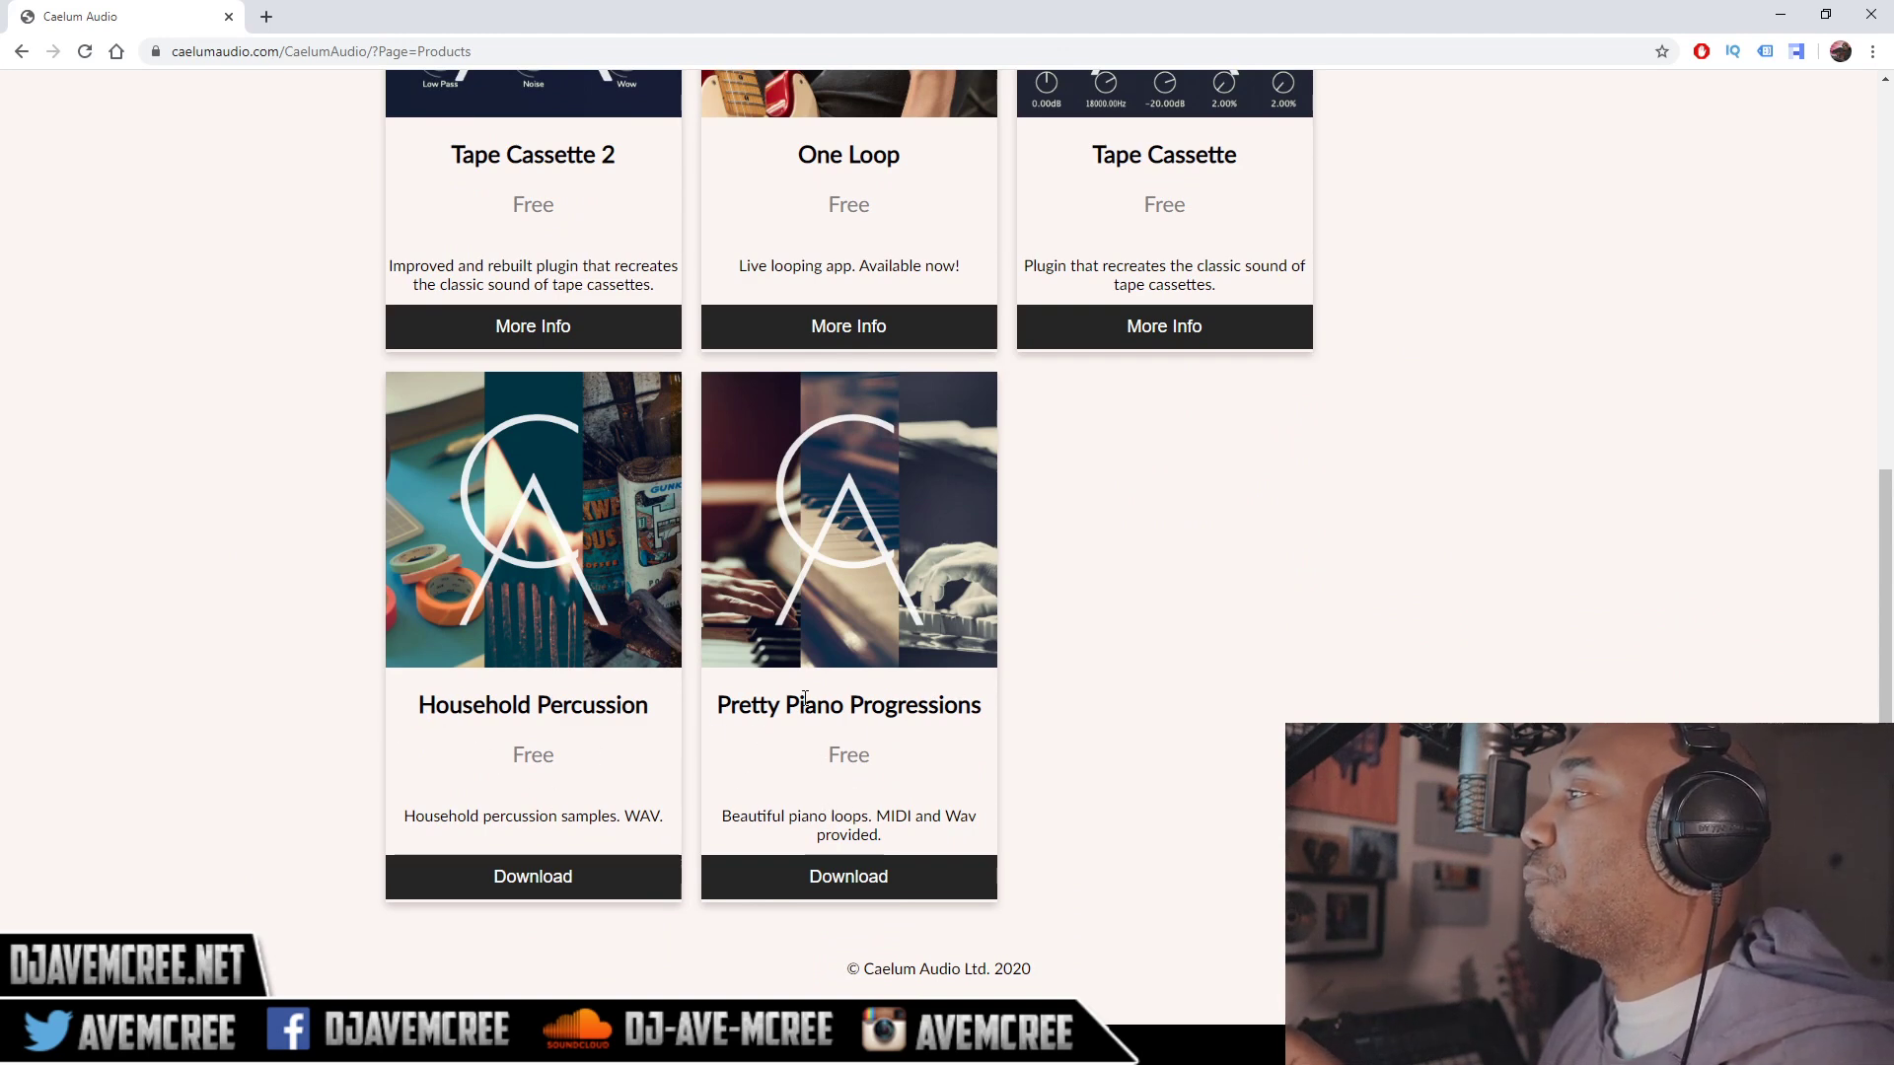
pyautogui.scroll(6, 383, 539)
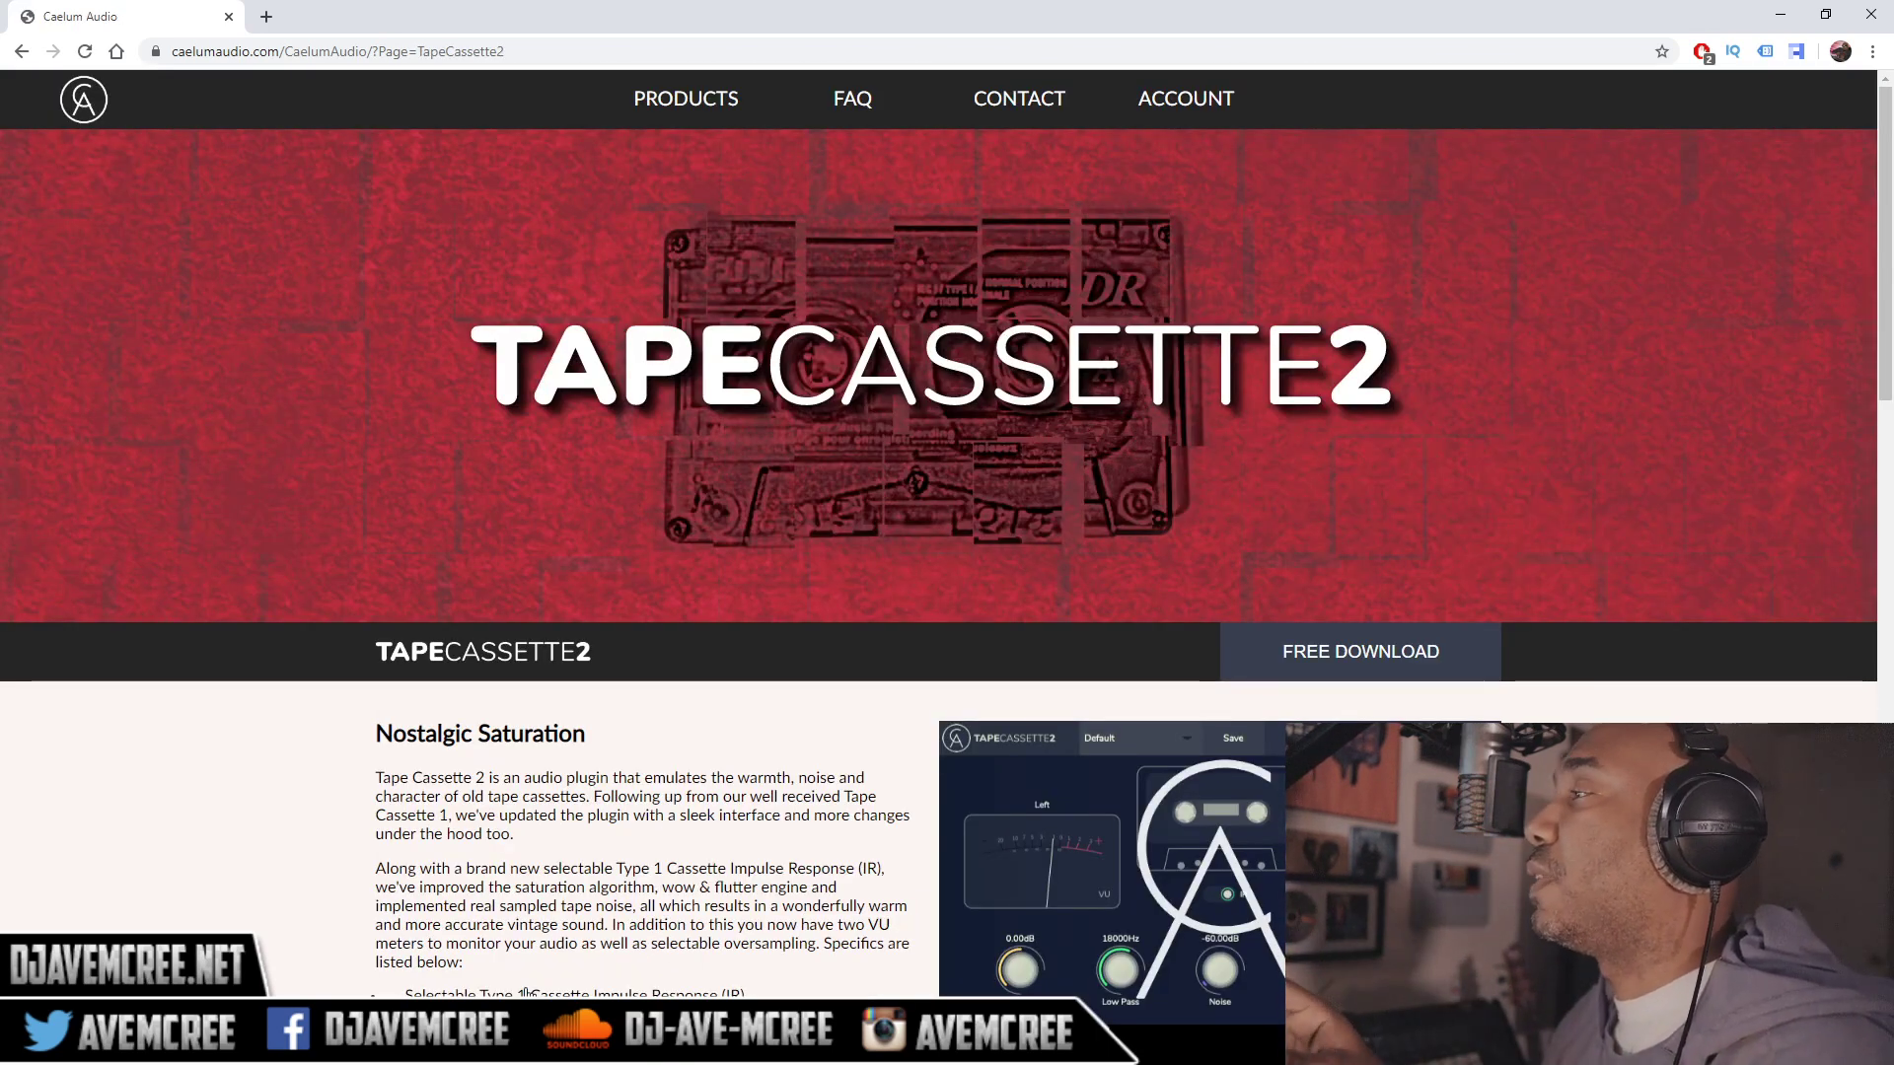
pyautogui.scroll(-1, 398, 814)
pyautogui.scroll(-1, 399, 814)
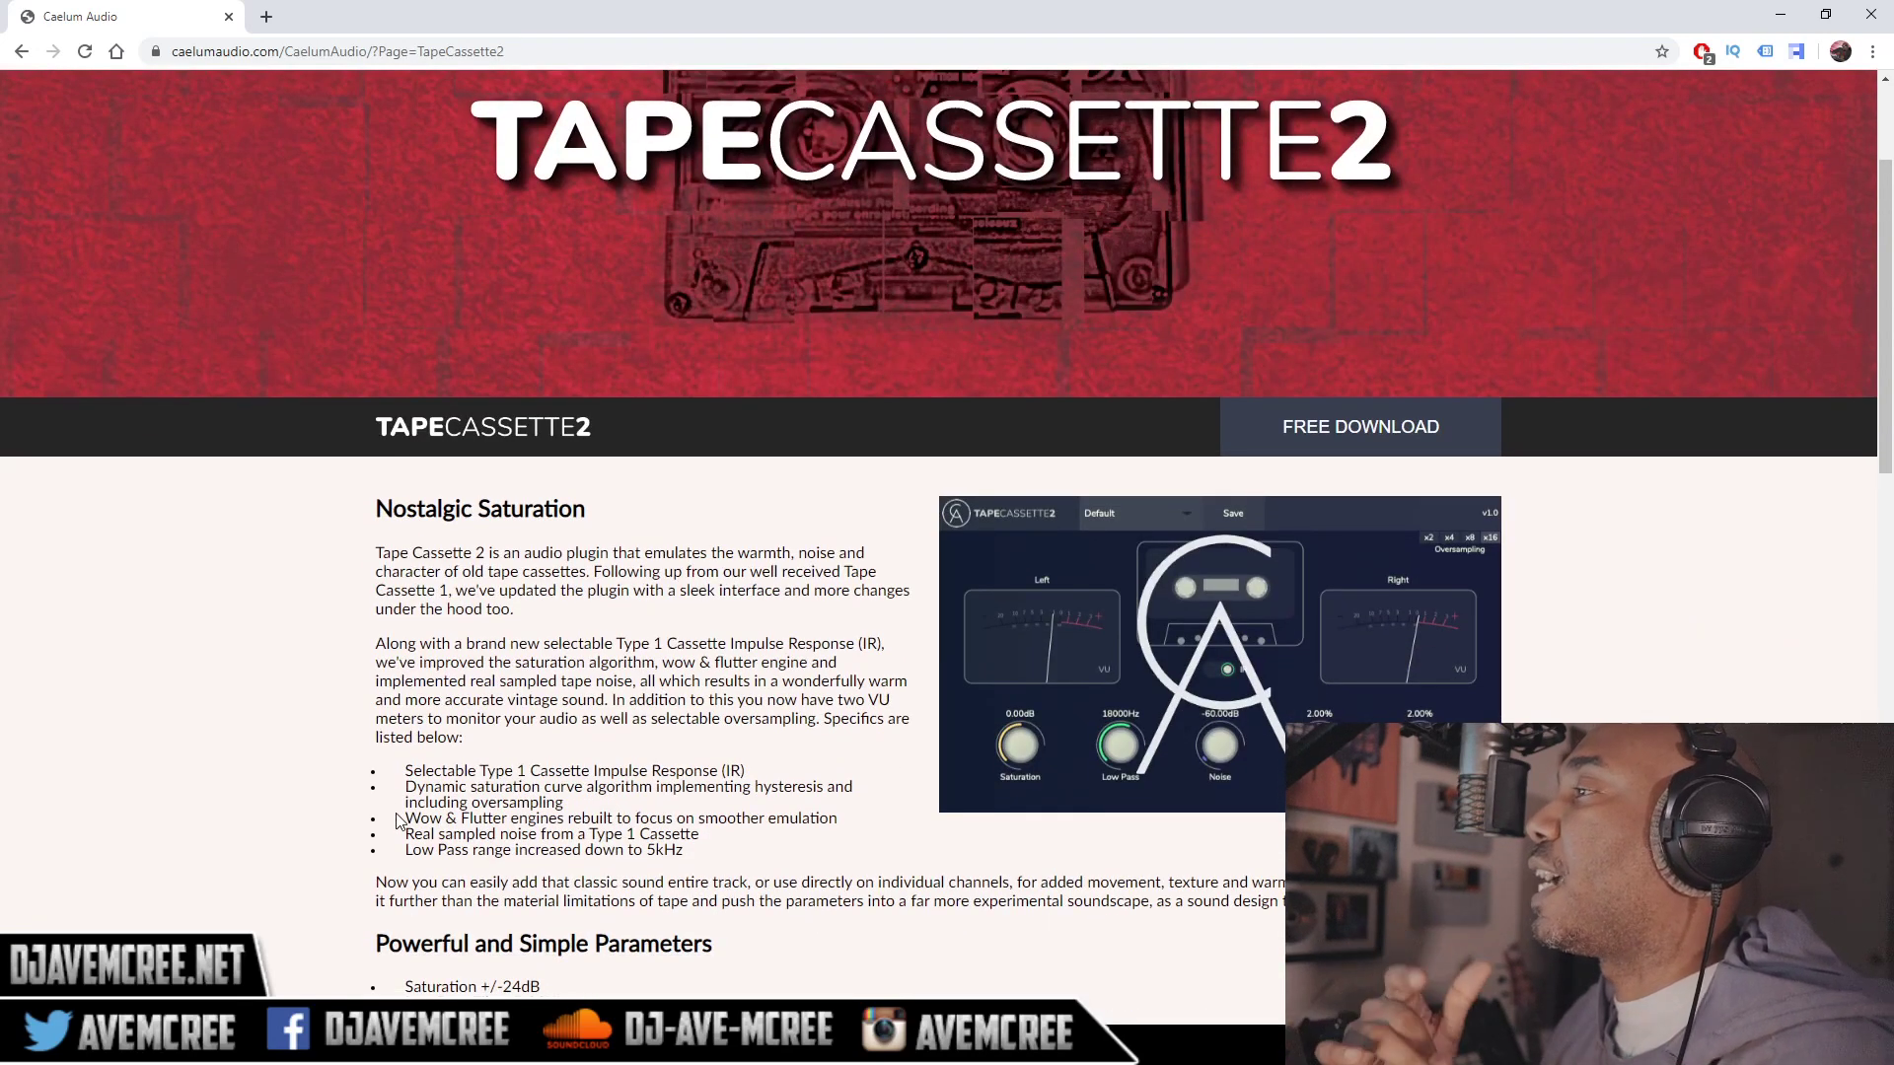
pyautogui.scroll(-4, 398, 819)
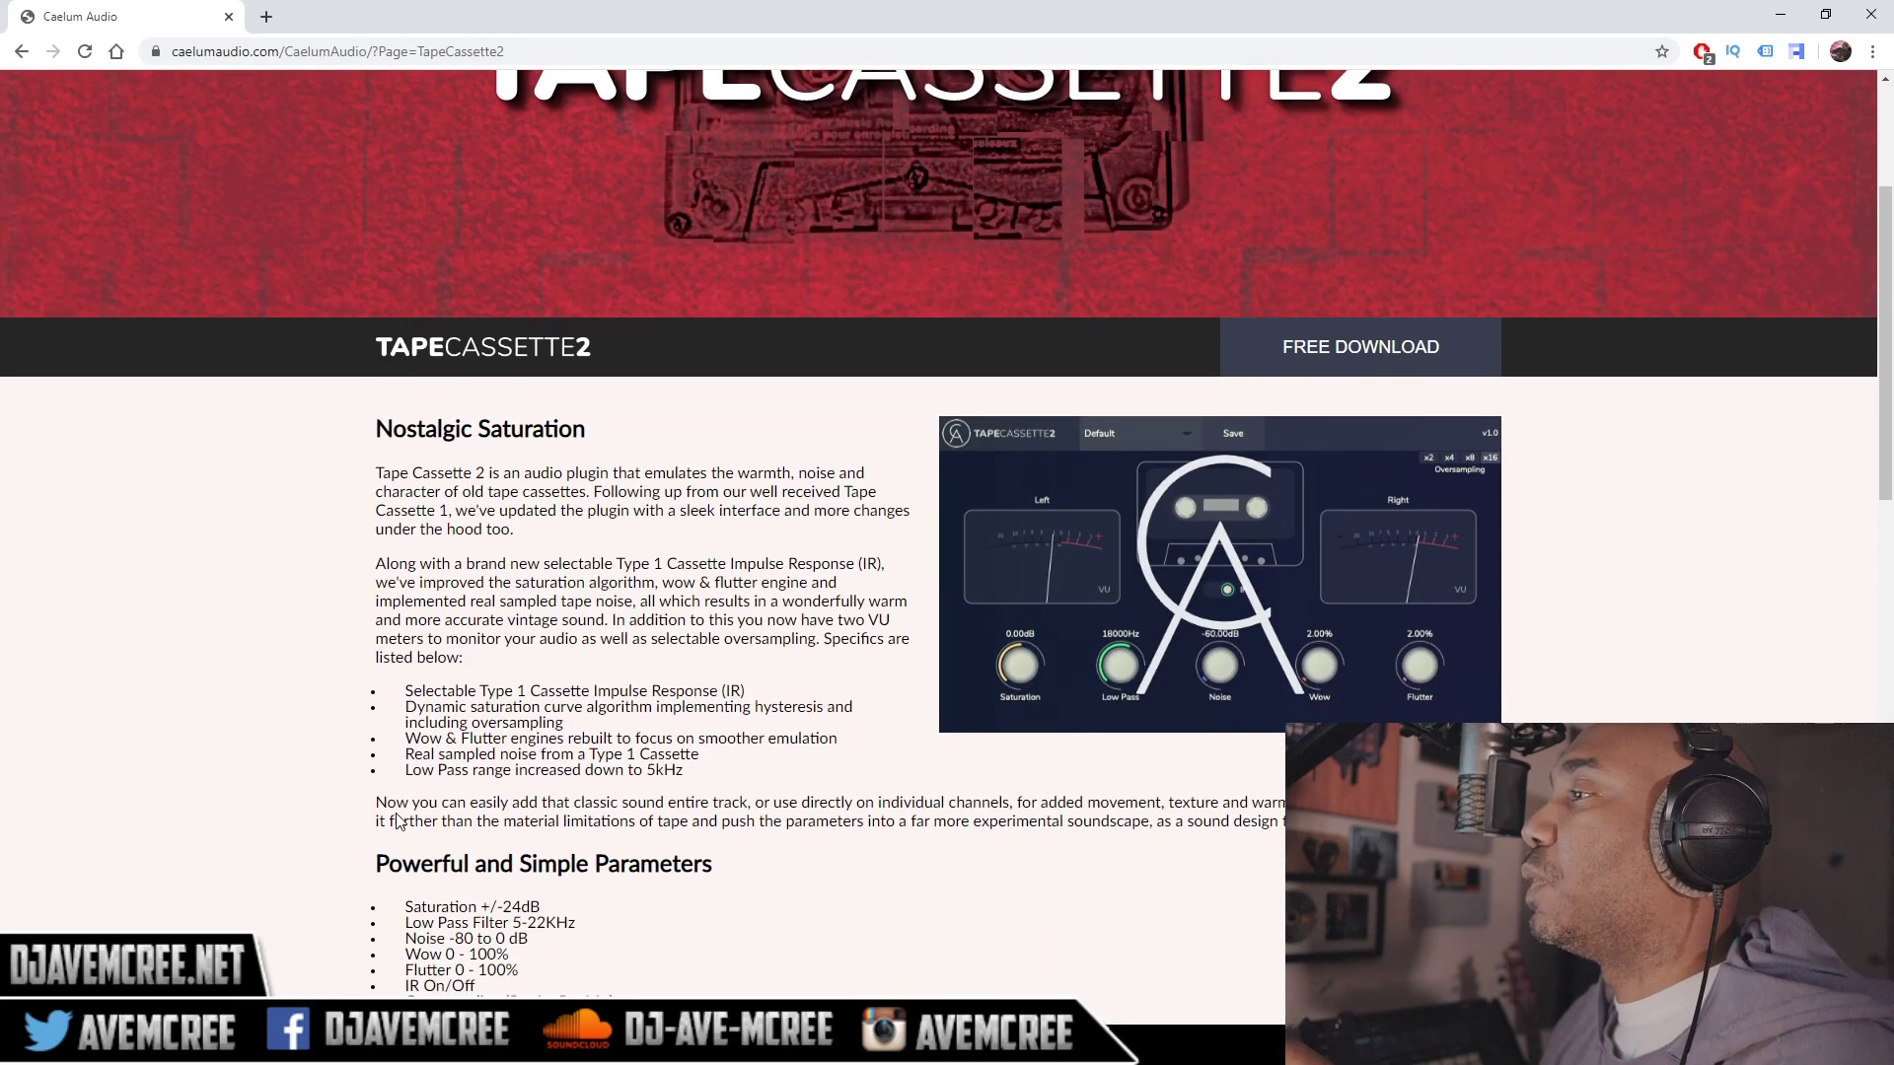
pyautogui.scroll(2, 397, 819)
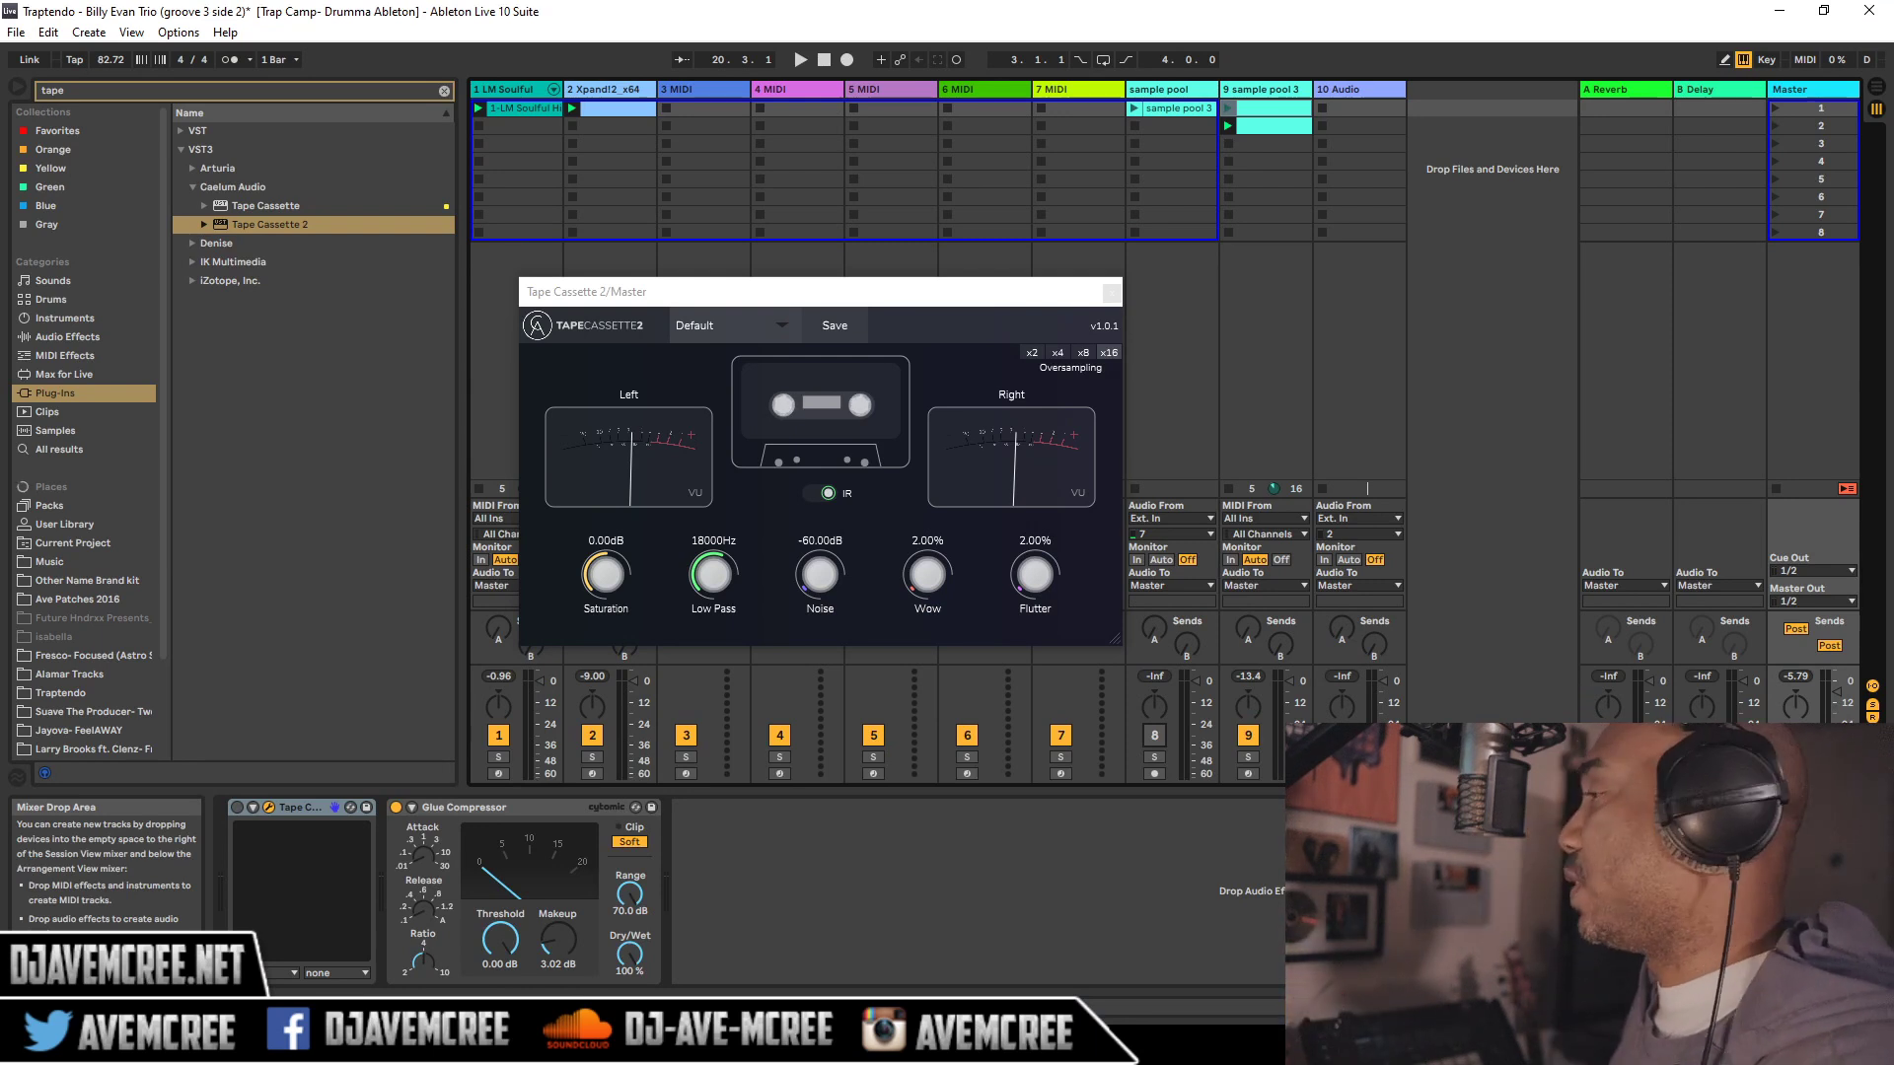
# Start the song and move the Tape Cassette 2/Master window to the upper left.
pyautogui.press('space')
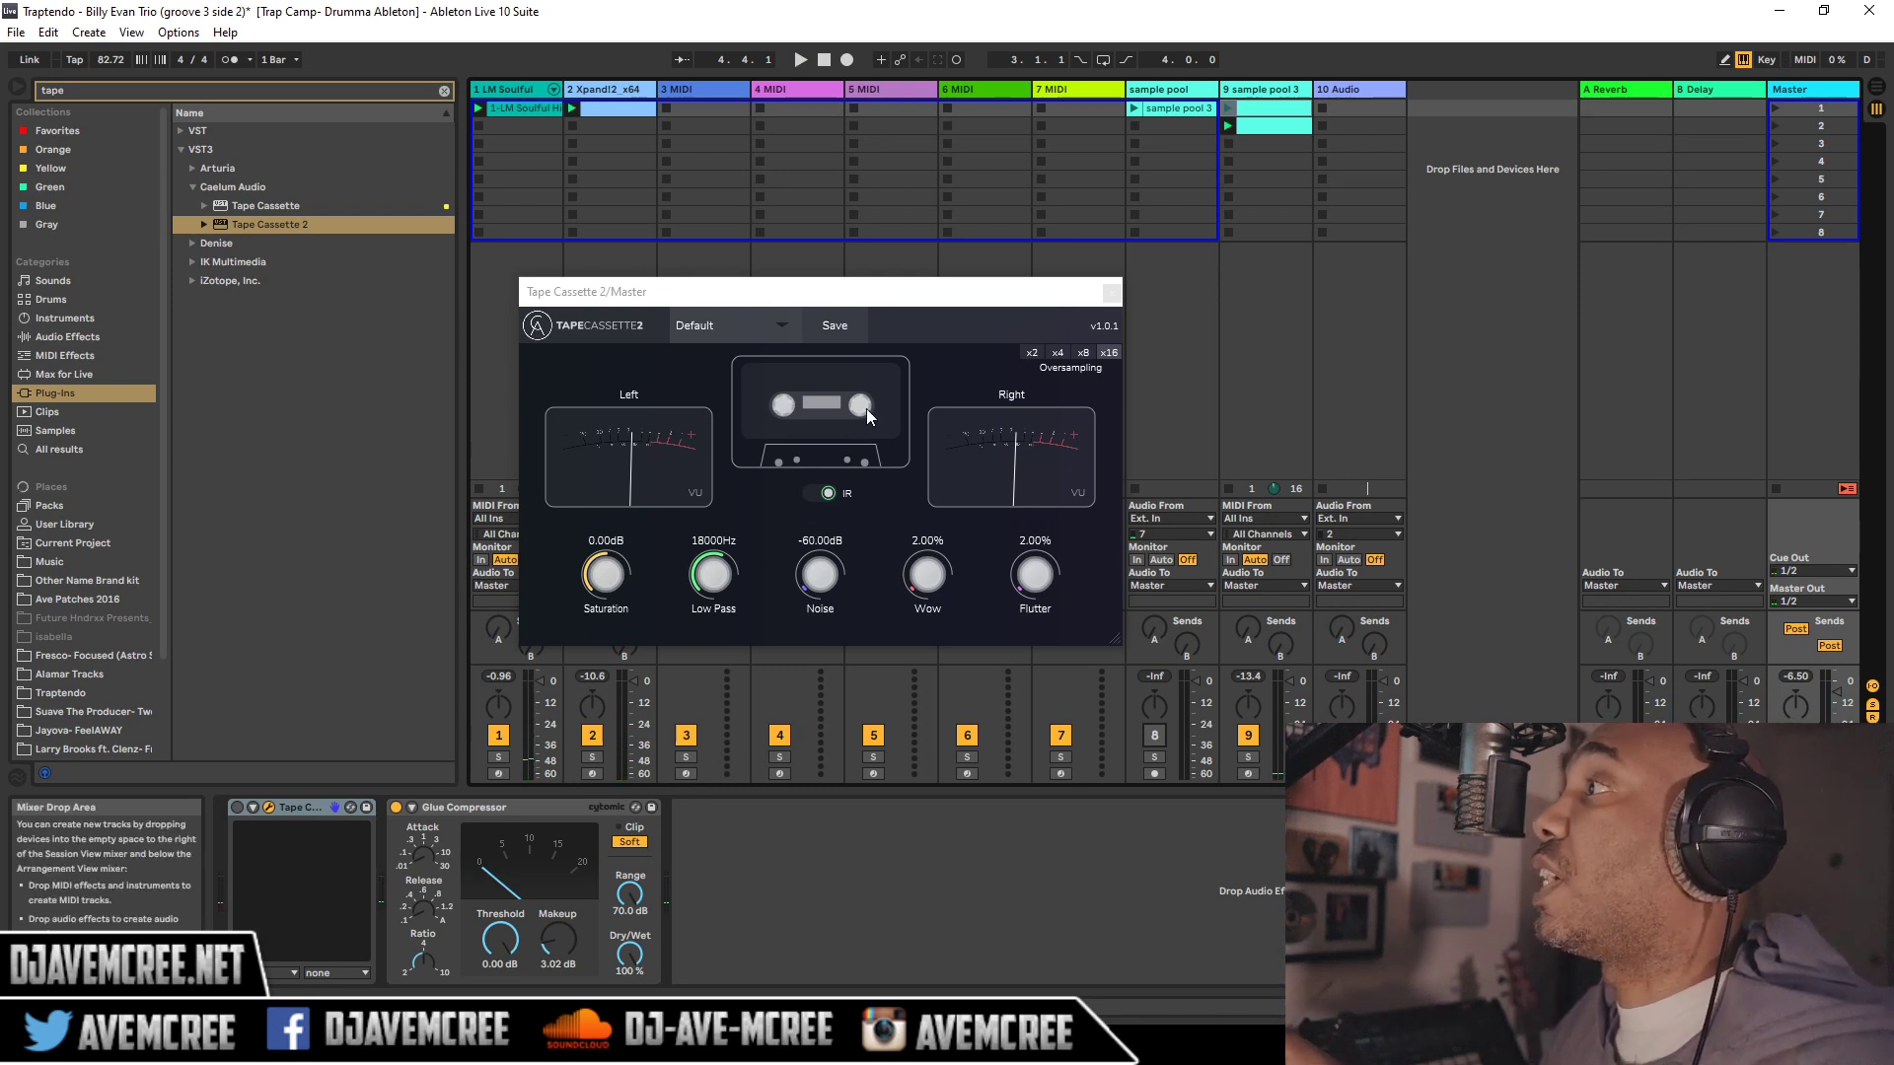
pyautogui.moveTo(833, 291); pyautogui.dragTo(516, 245)
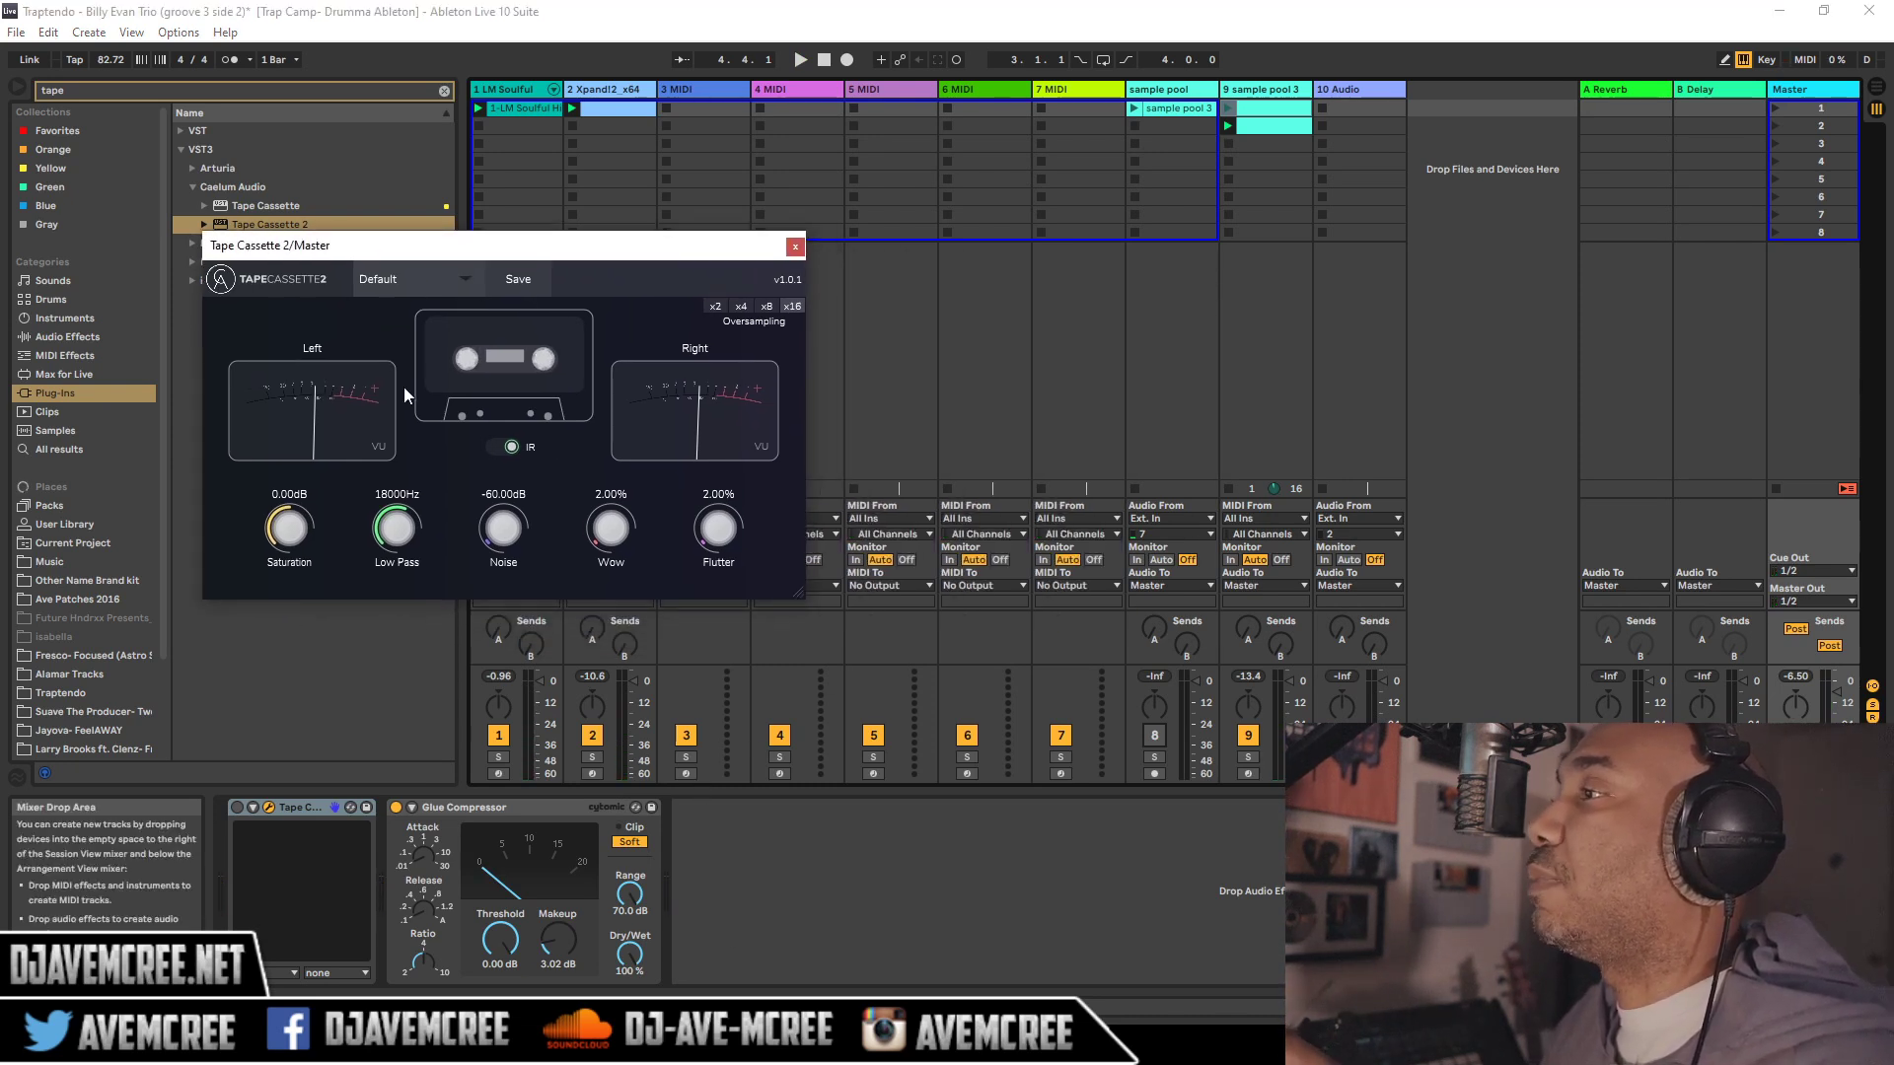
# Play the song, bypass Tape Cassette 2 to hear the dry mix, then re-enable it.
pyautogui.click(238, 811)
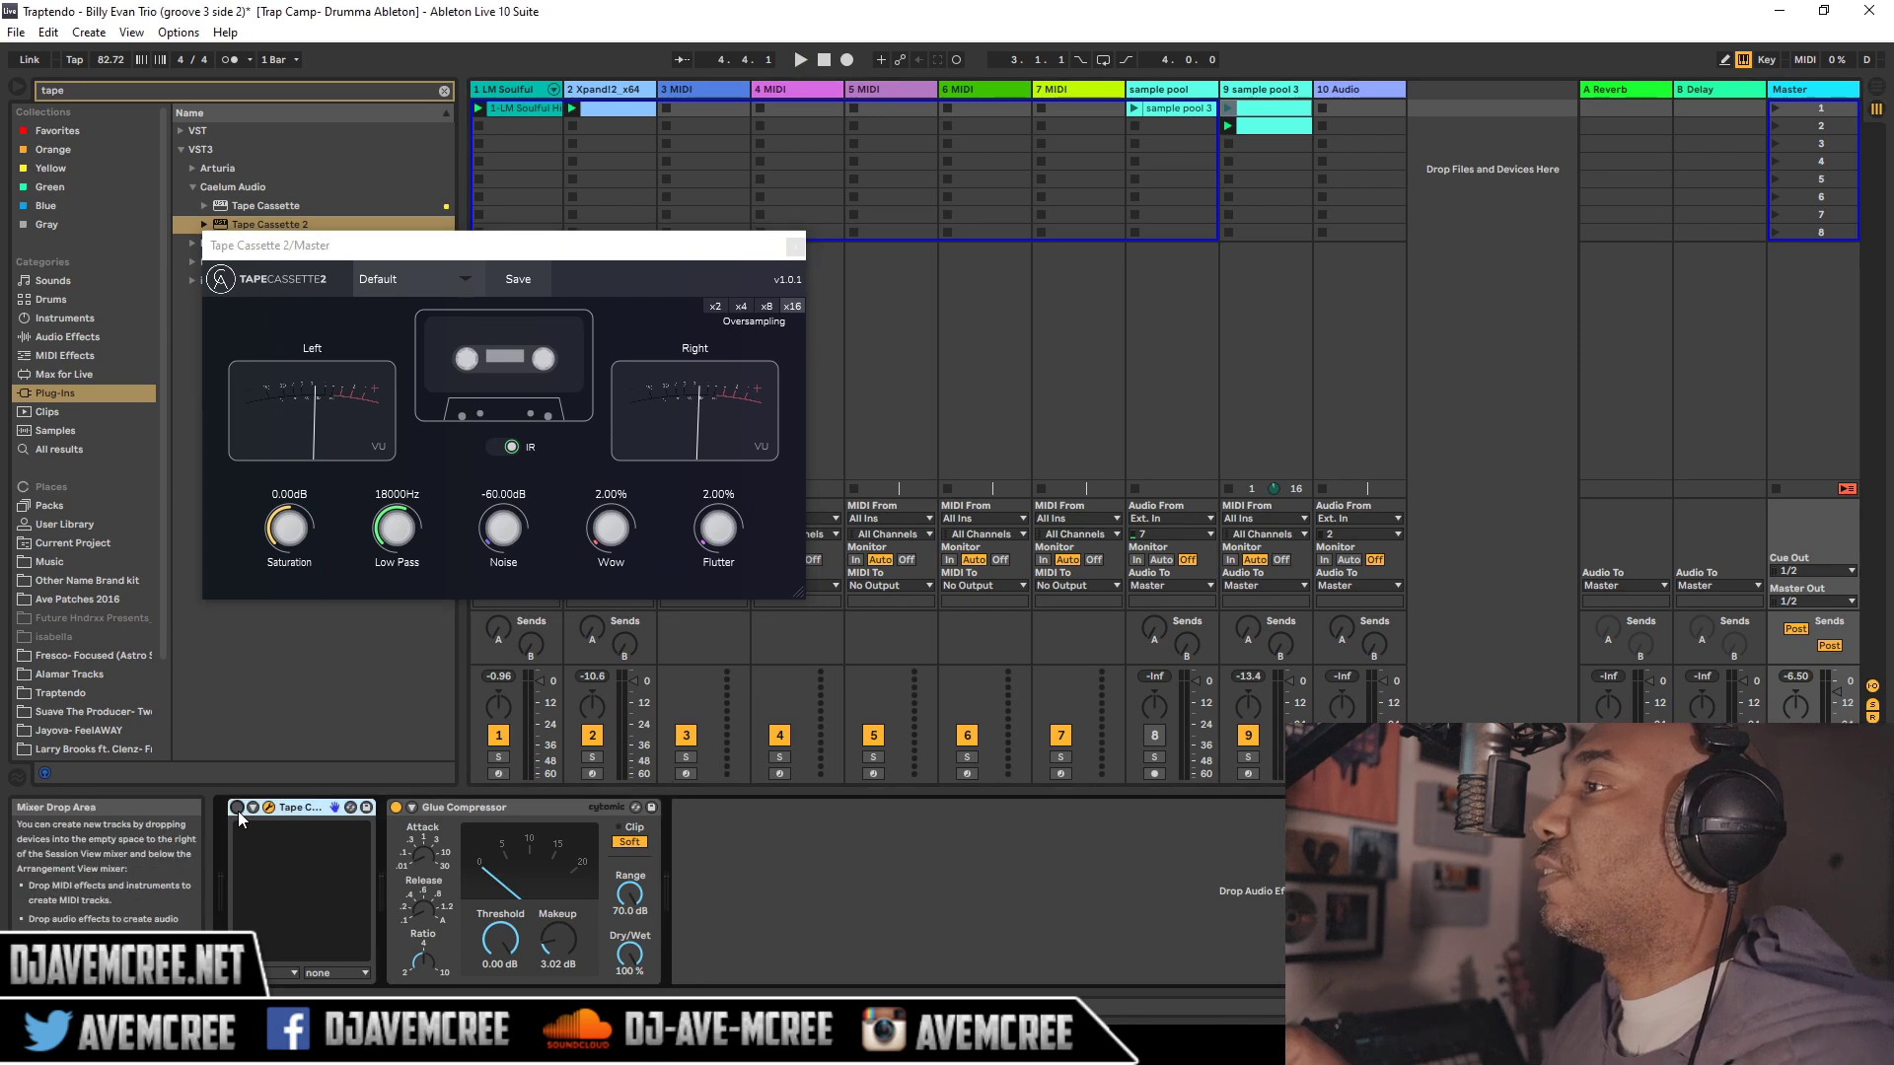
pyautogui.click(236, 806)
pyautogui.press('space')
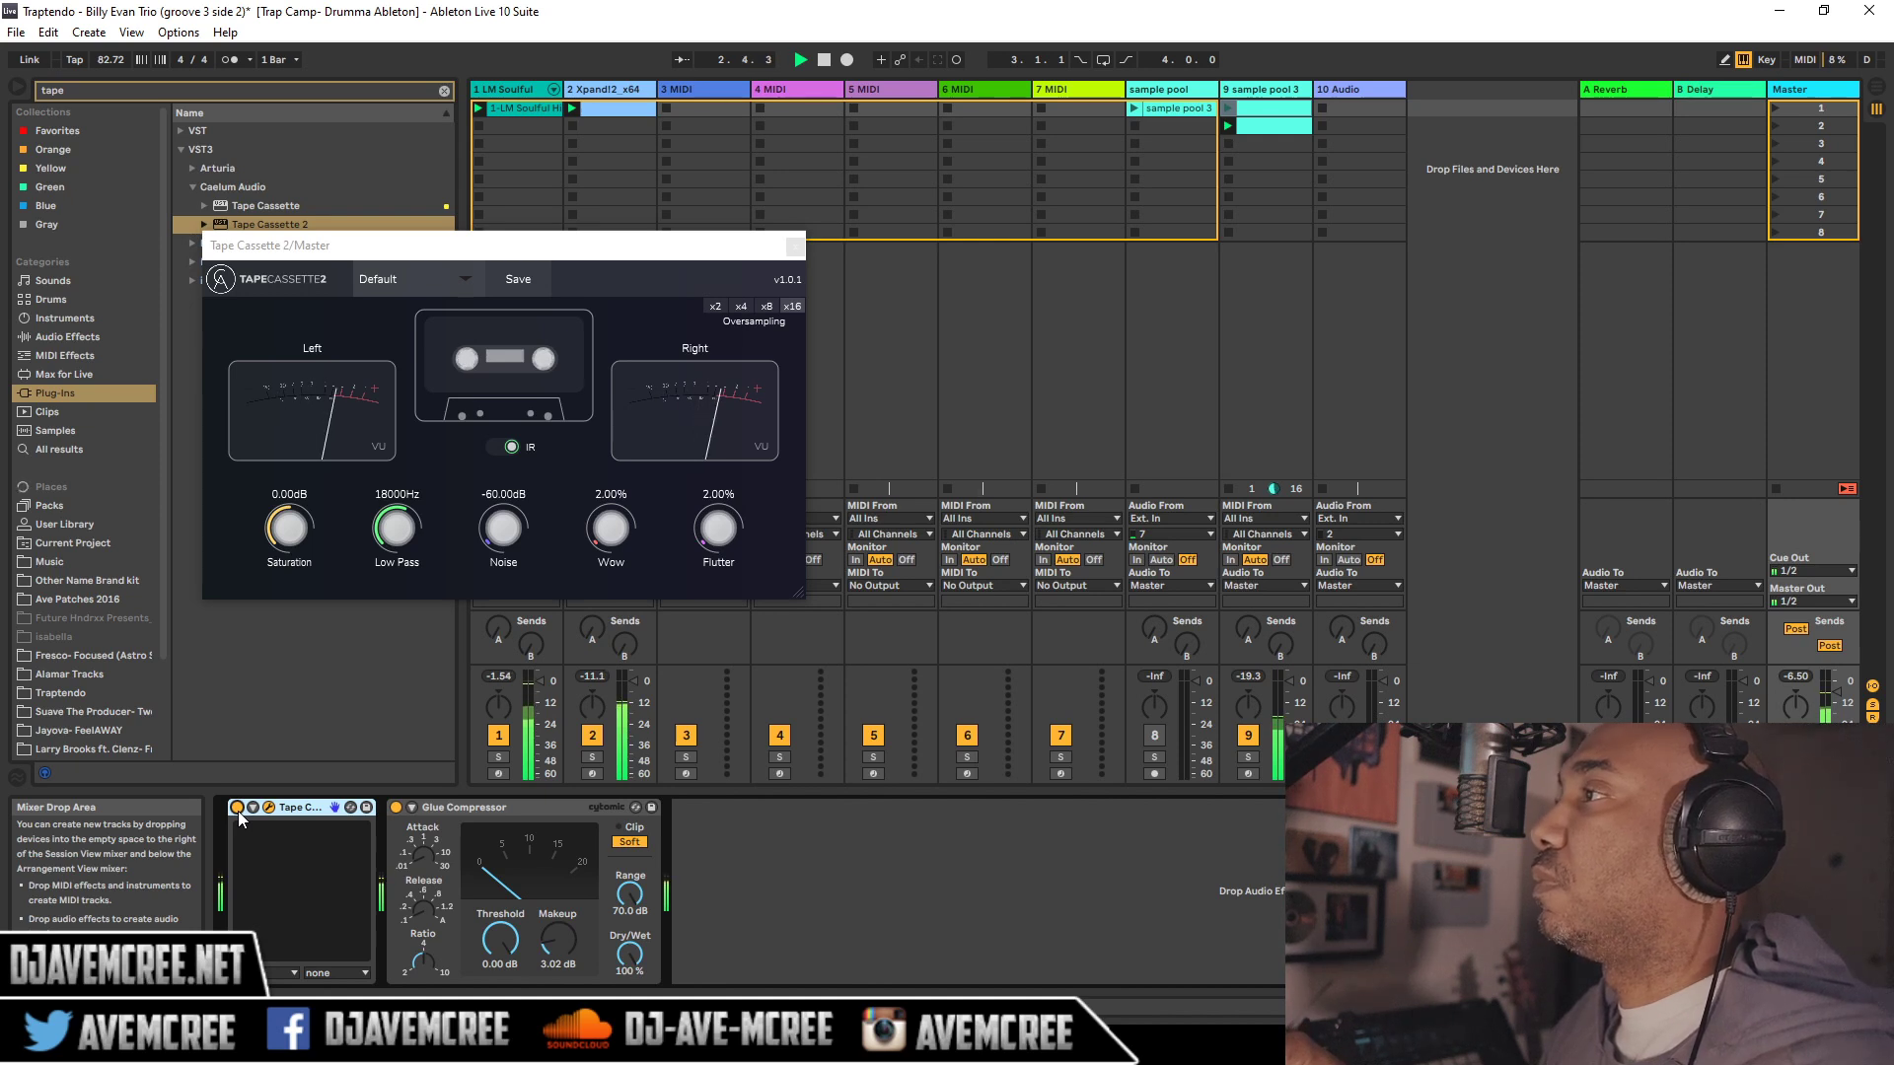
pyautogui.click(239, 811)
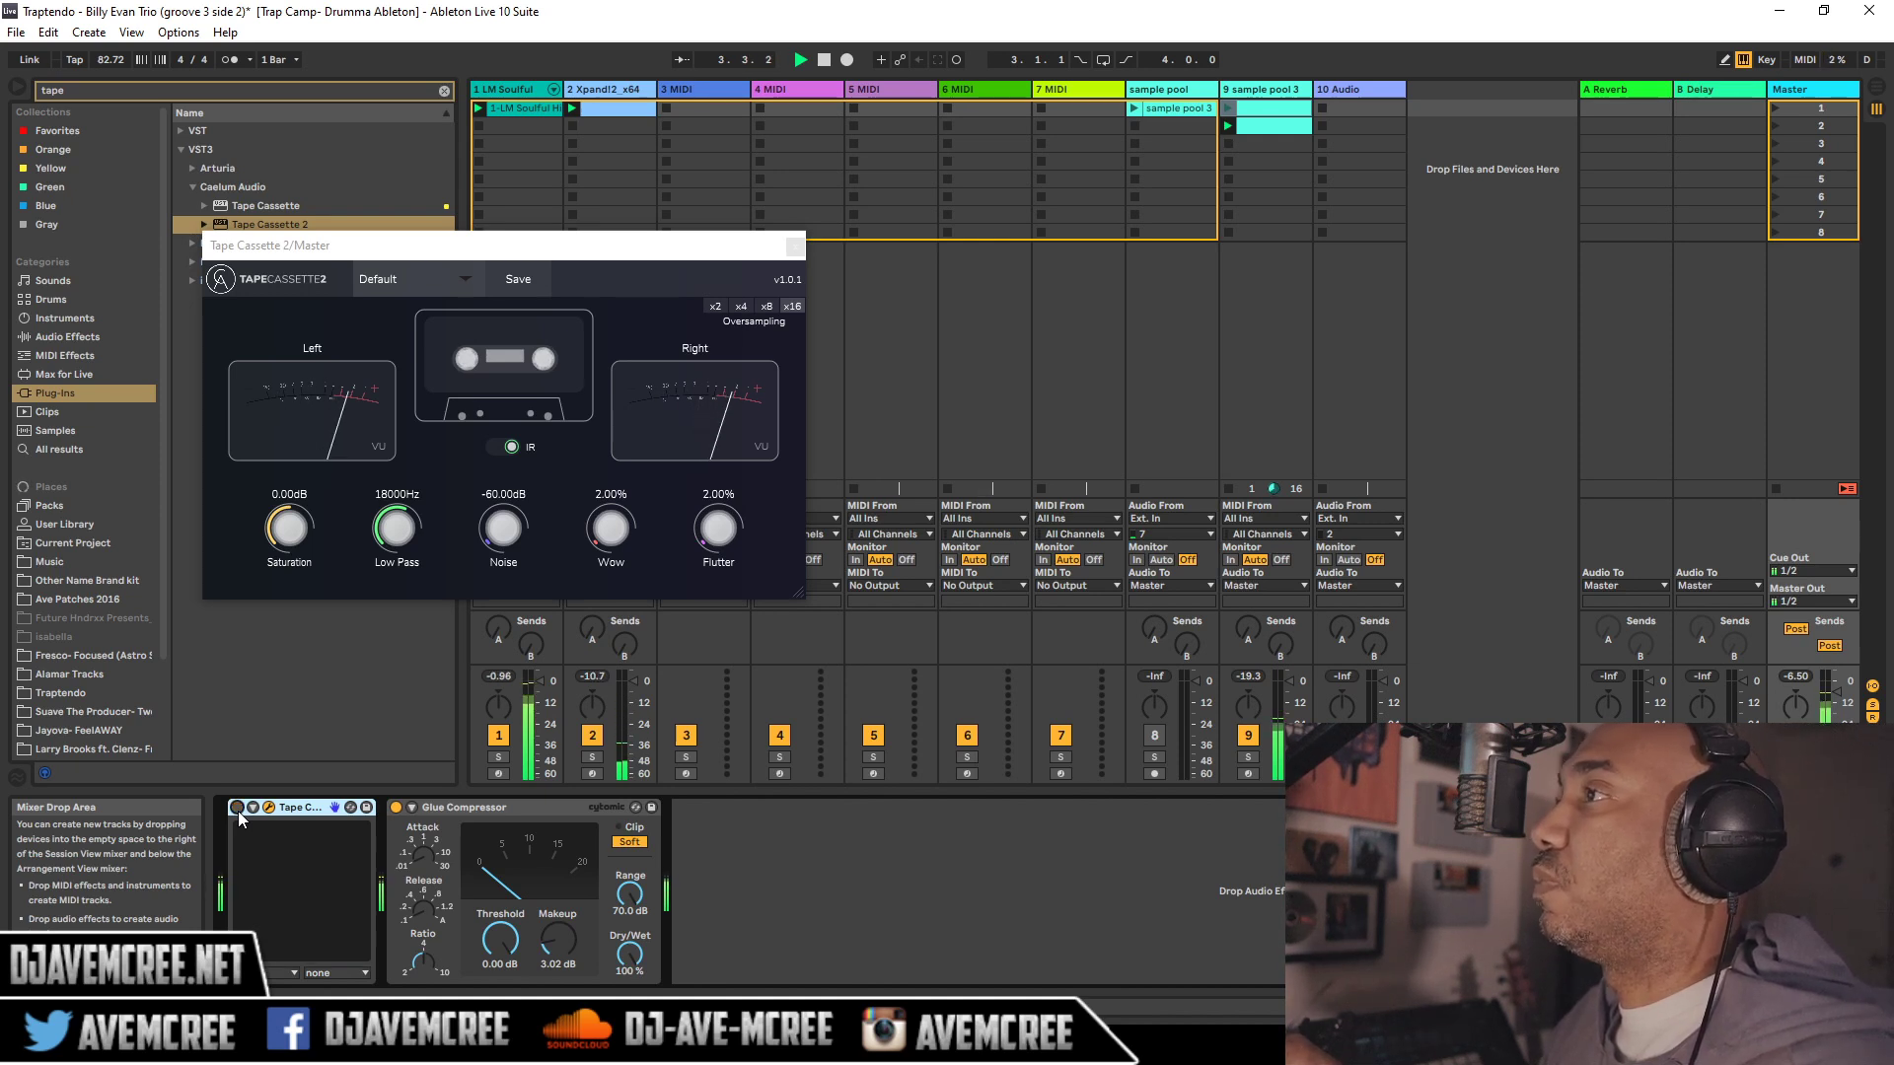
pyautogui.click(237, 808)
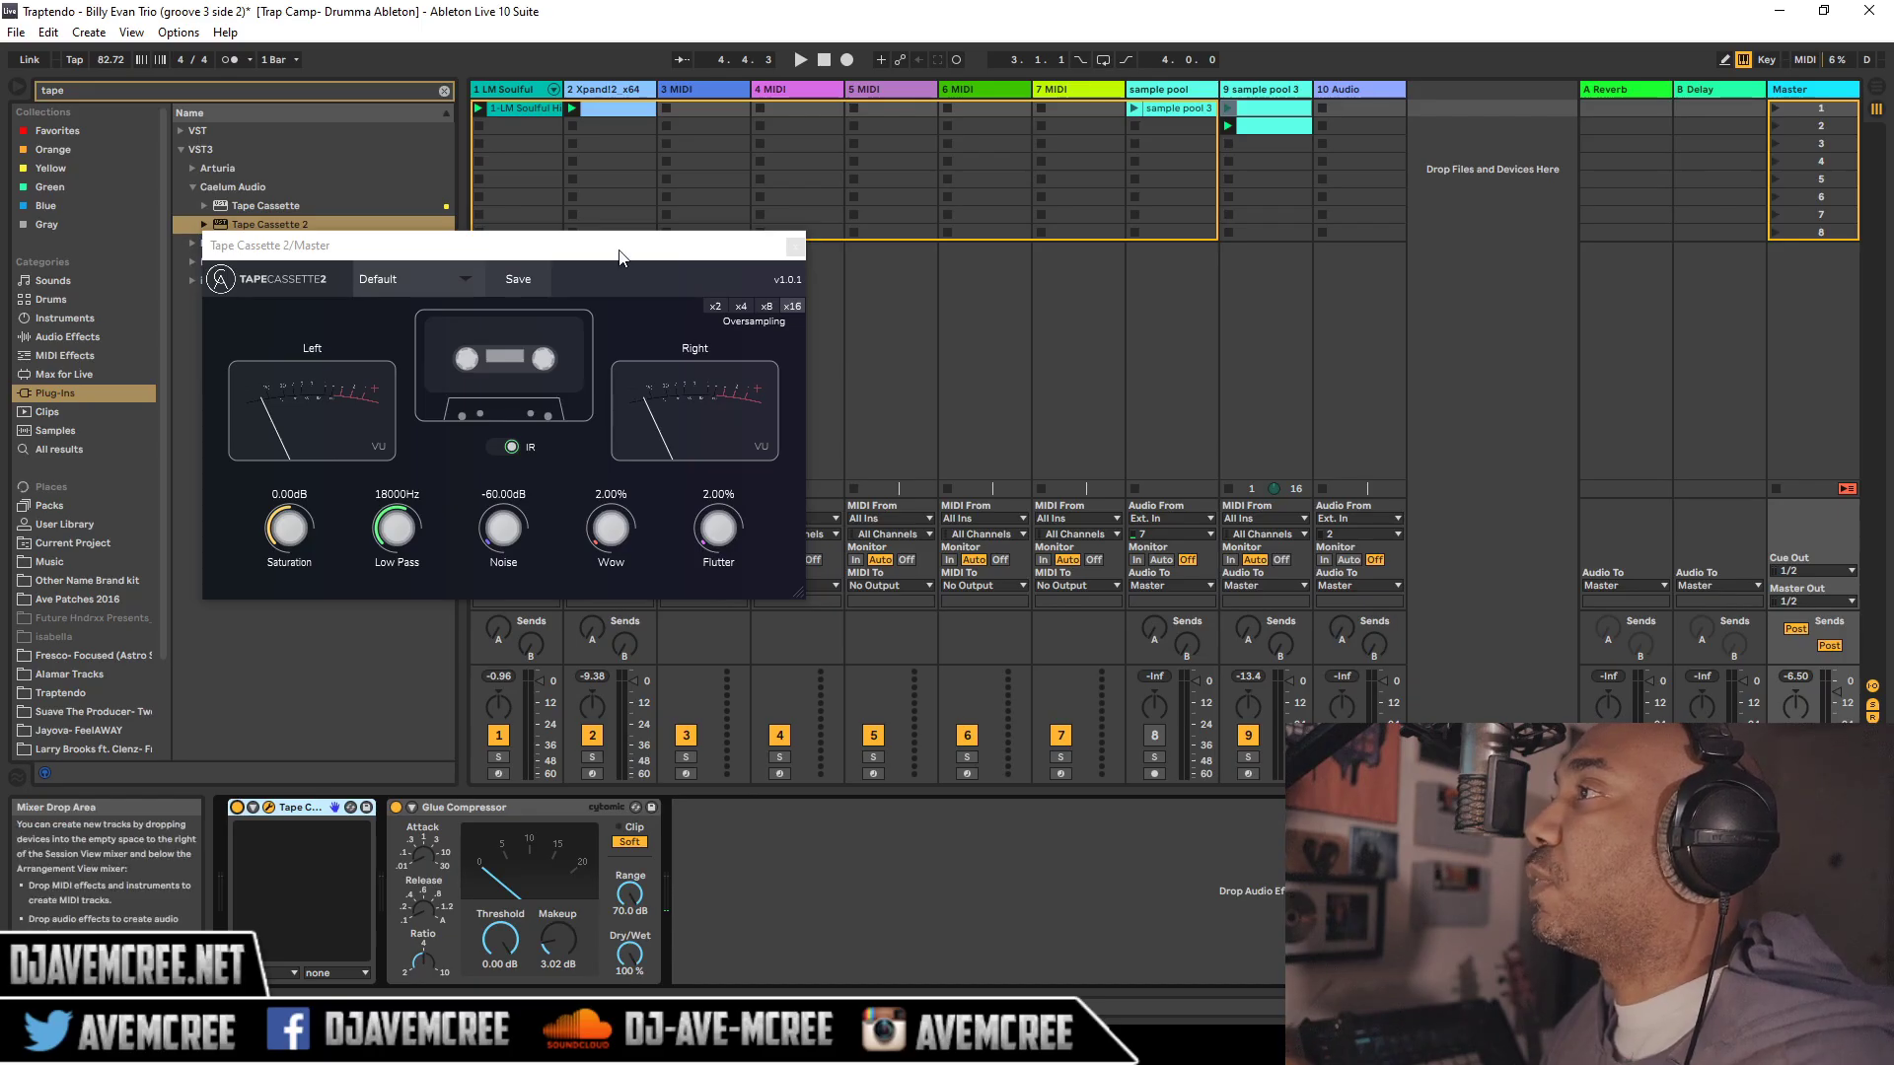
# Enlarge the Tape Cassette 2 window, place it beside the browser, and resume playback.
pyautogui.moveTo(620, 258); pyautogui.dragTo(526, 203)
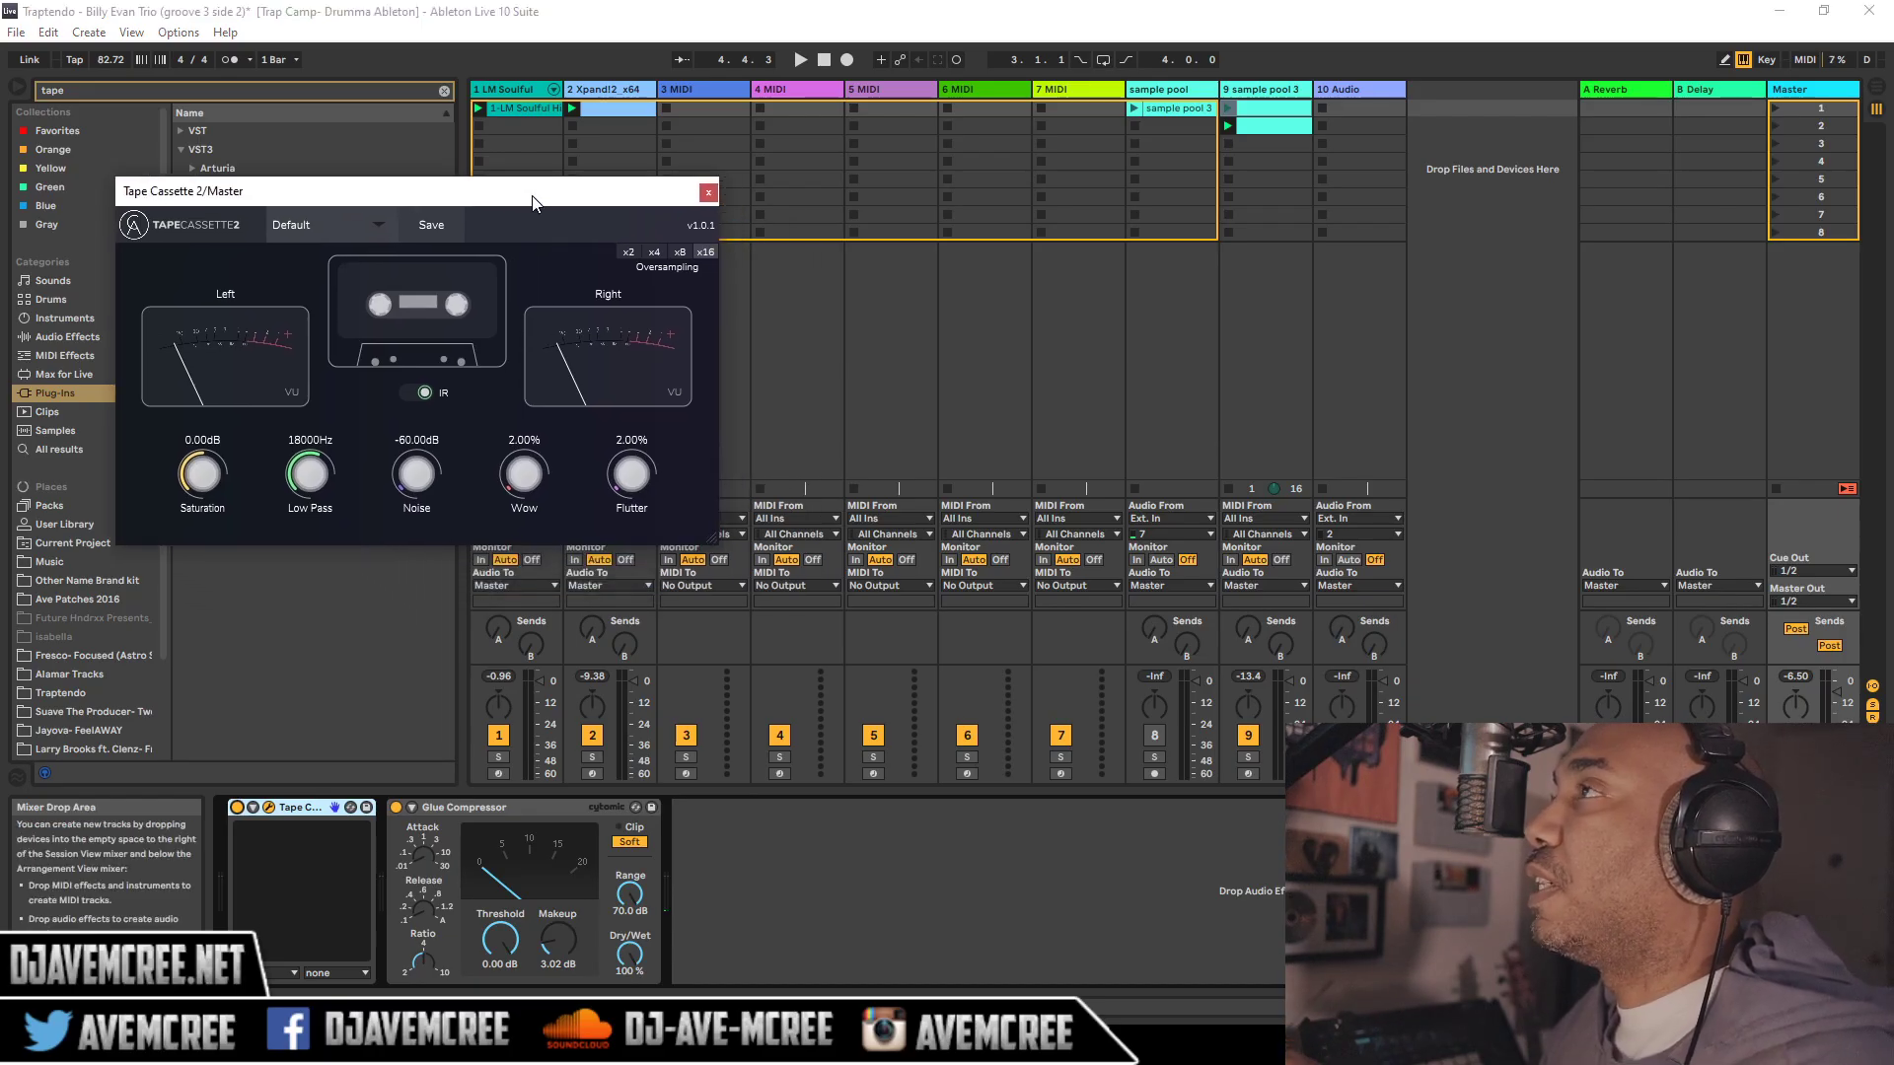
pyautogui.moveTo(708, 538); pyautogui.dragTo(918, 708)
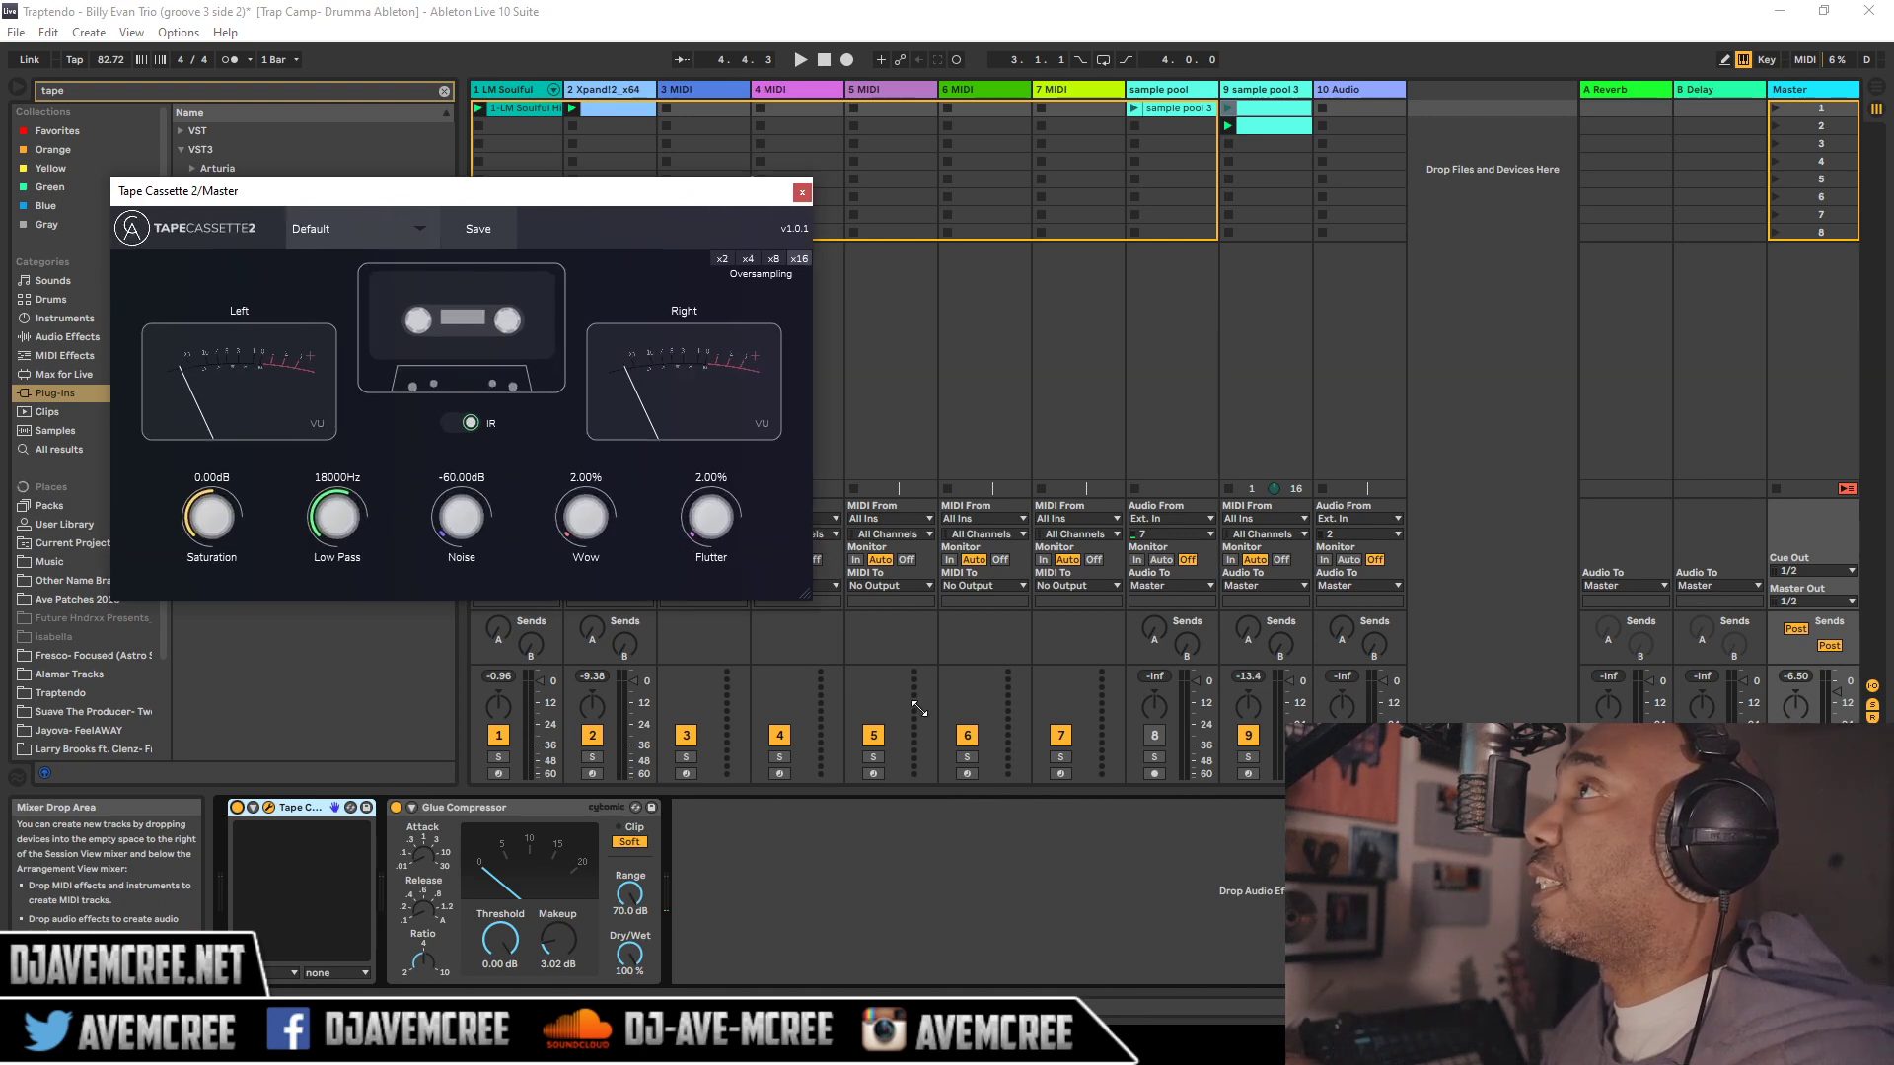
pyautogui.moveTo(772, 600); pyautogui.dragTo(815, 671)
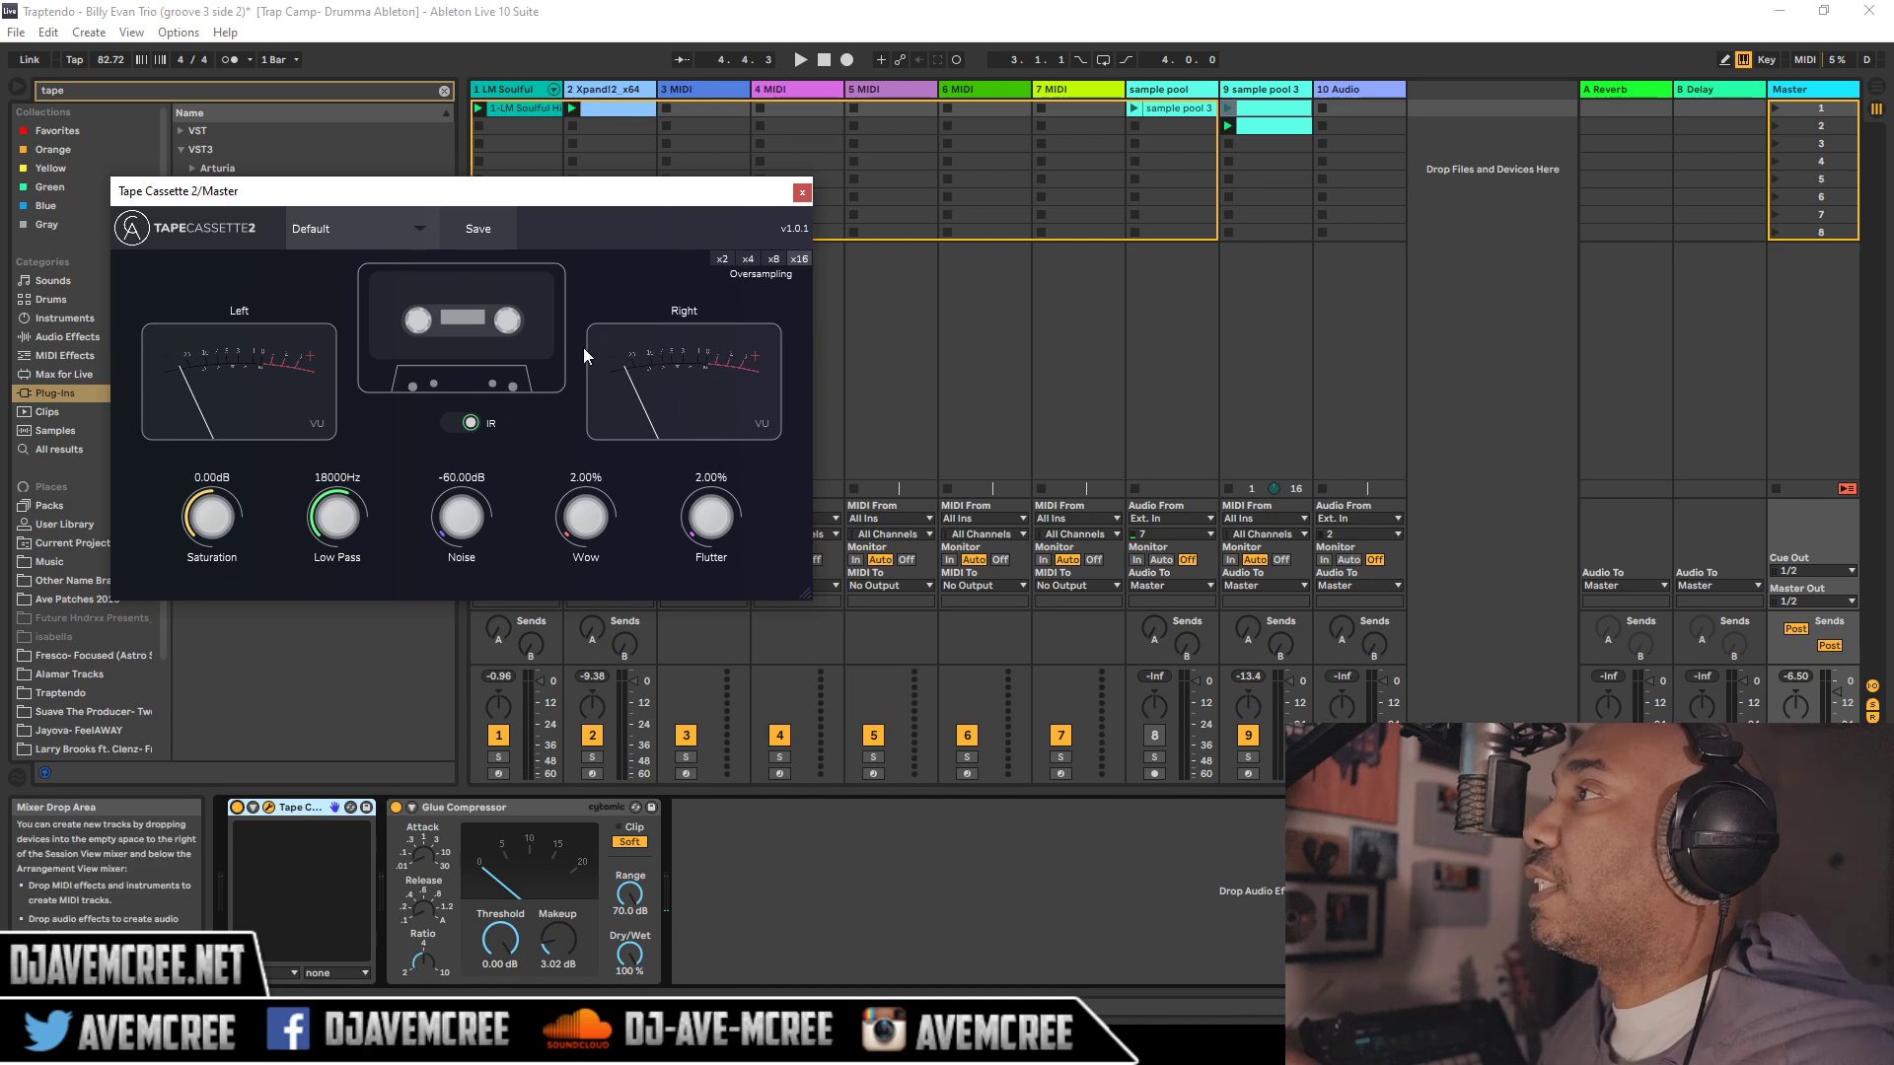
pyautogui.moveTo(545, 197); pyautogui.dragTo(742, 265)
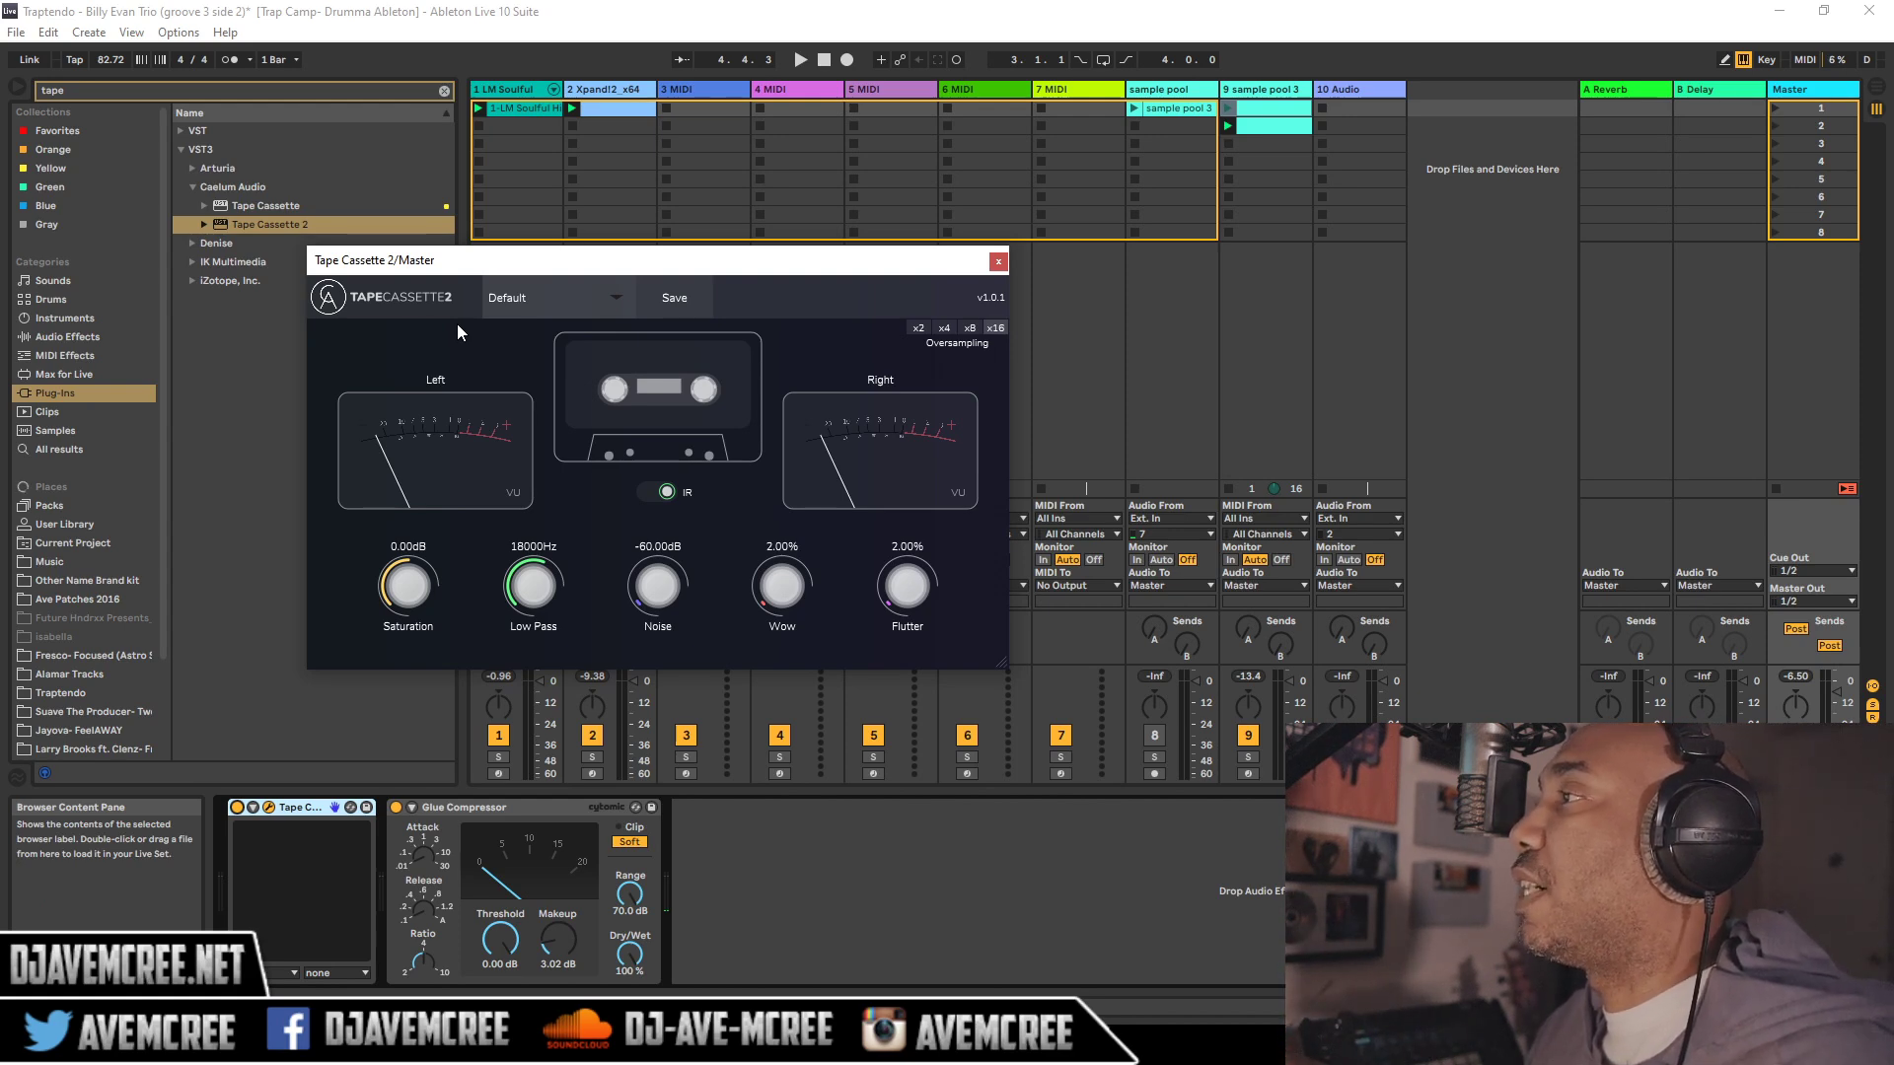
pyautogui.press('space')
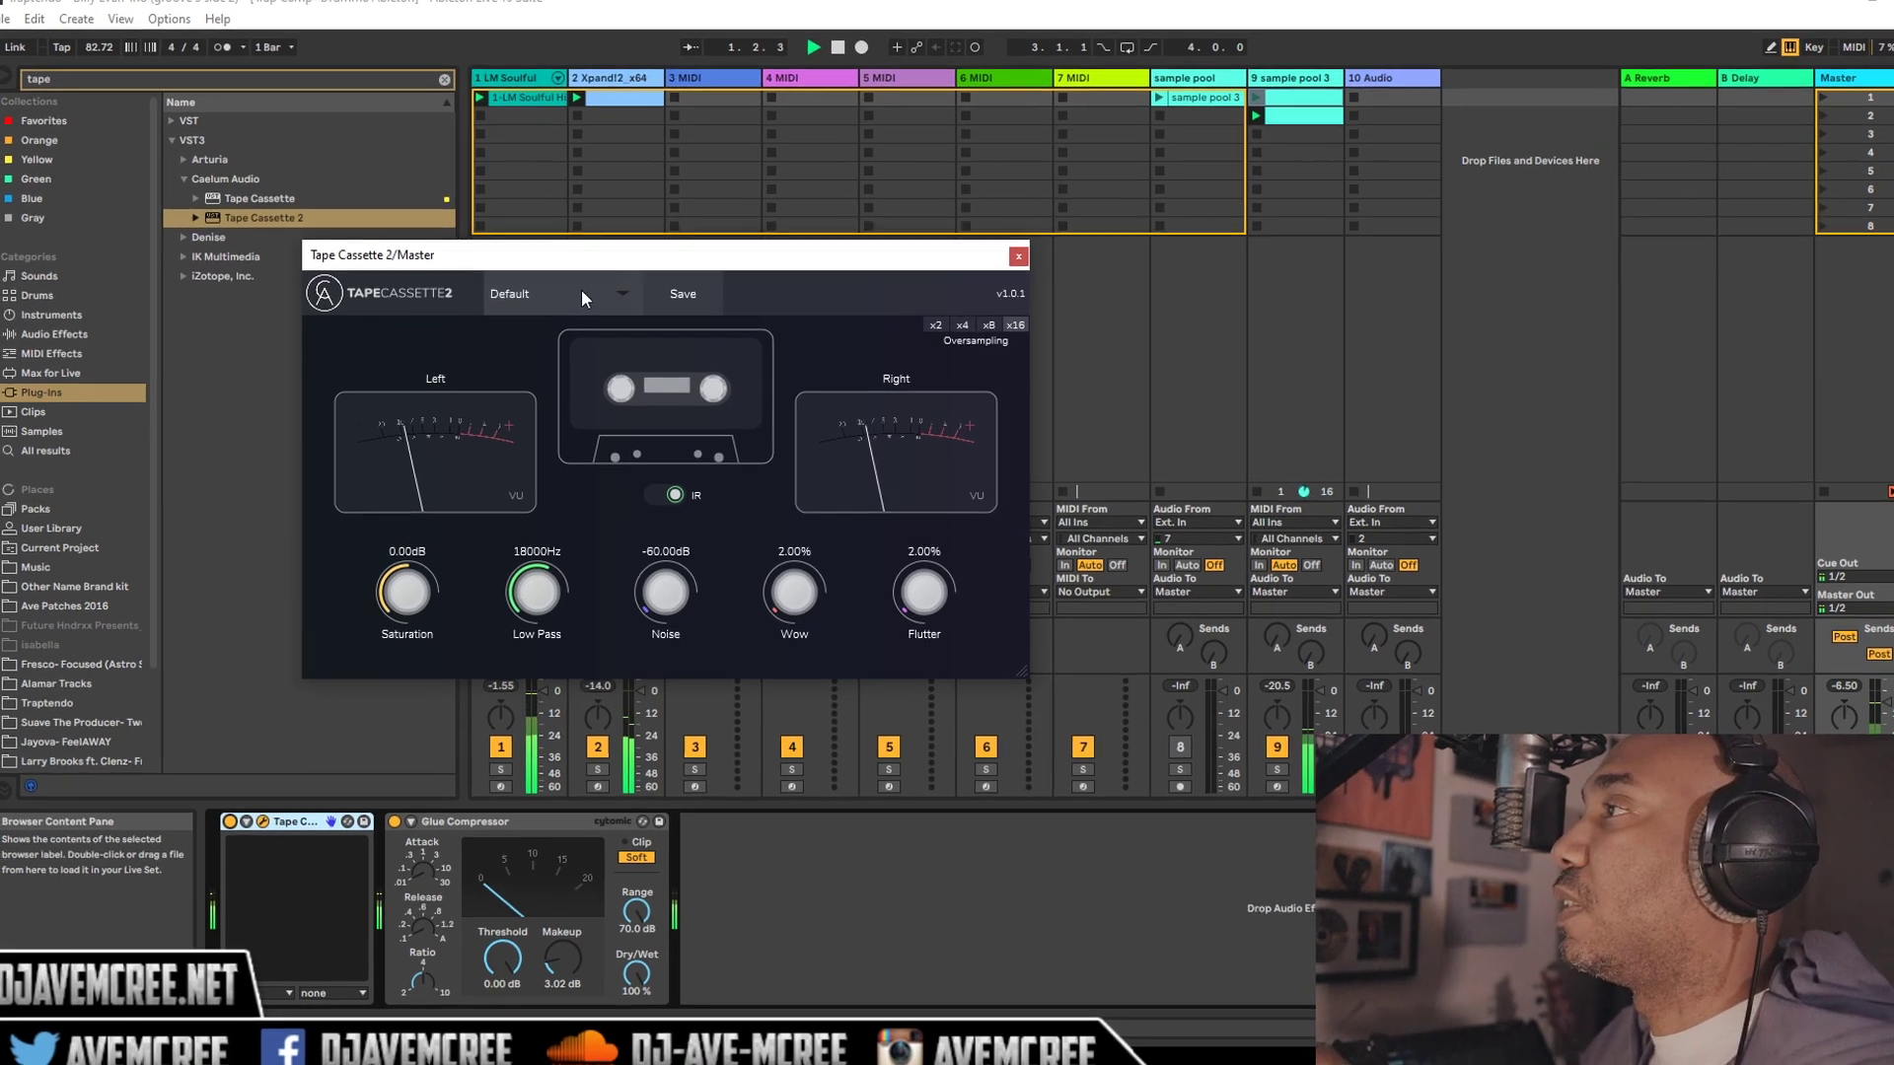
# Load the Bass Movement preset, then Crunchy Coating.
pyautogui.click(577, 295)
pyautogui.click(593, 283)
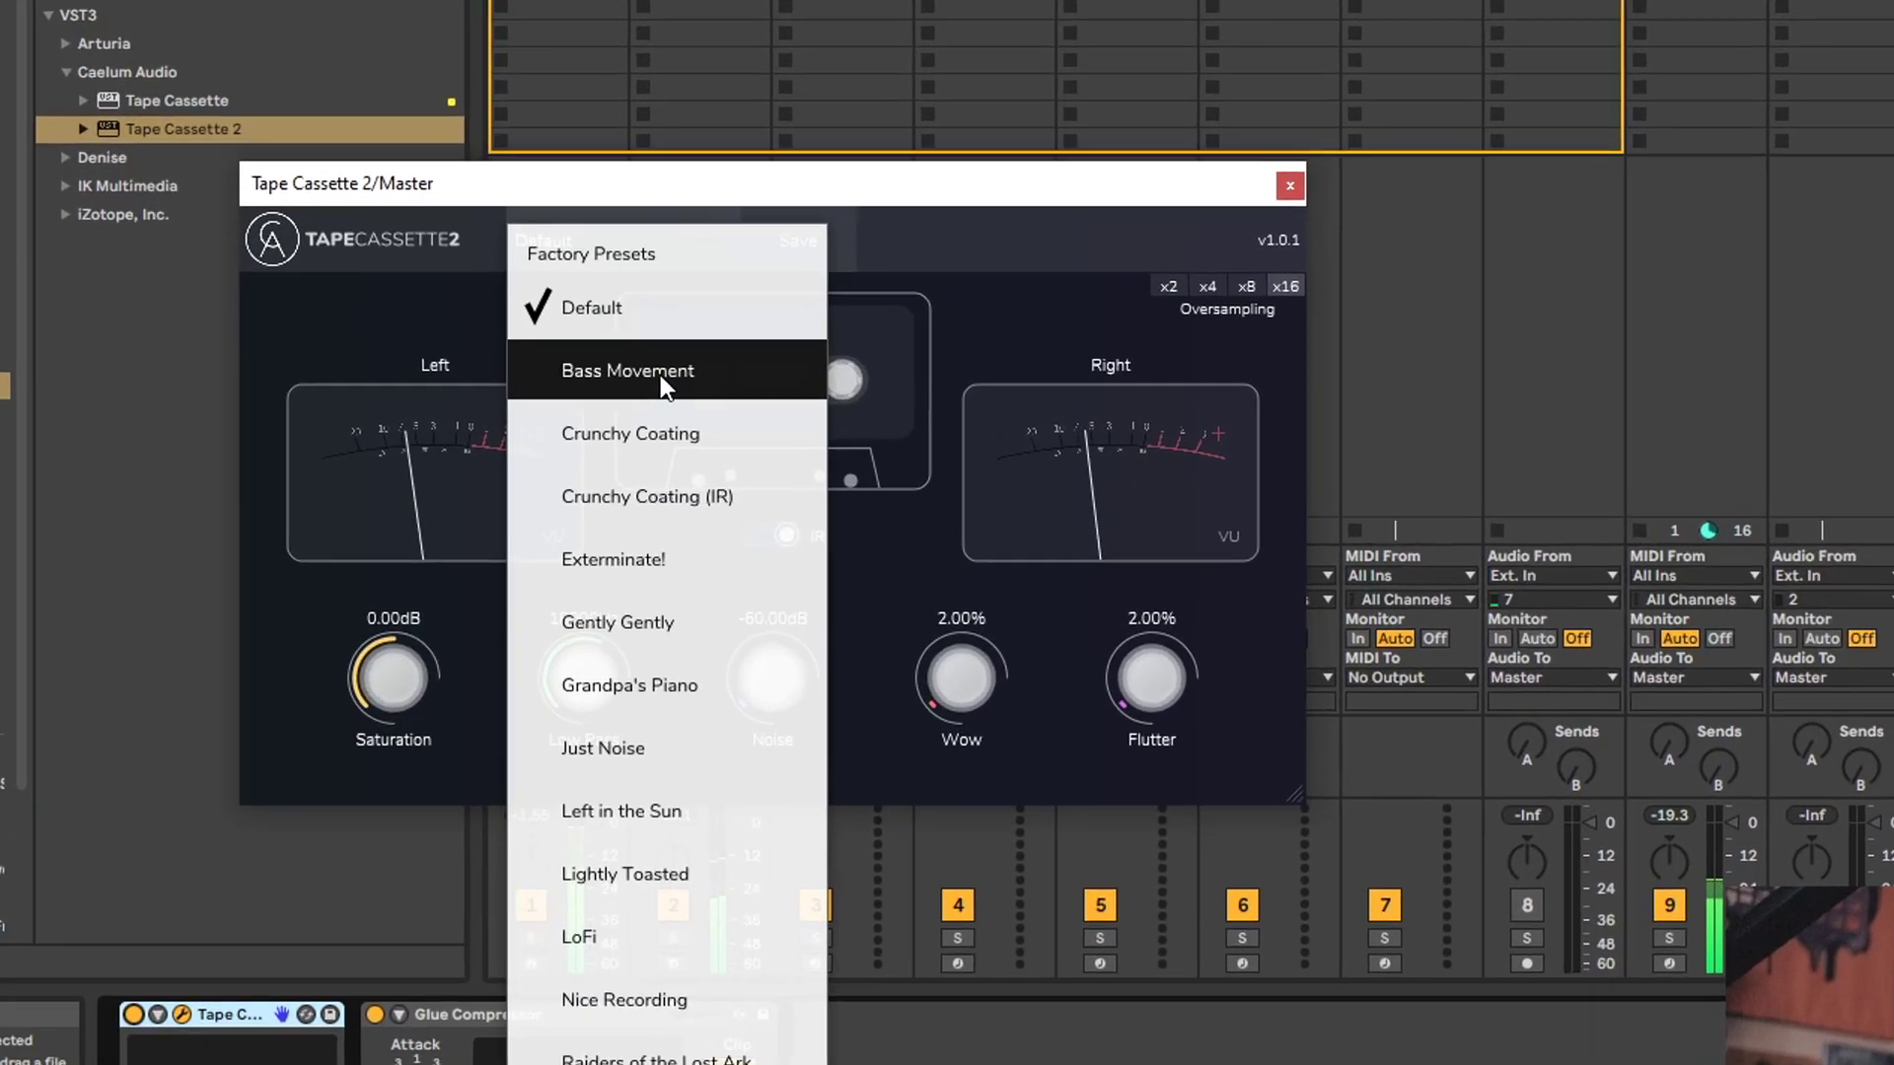
pyautogui.click(660, 375)
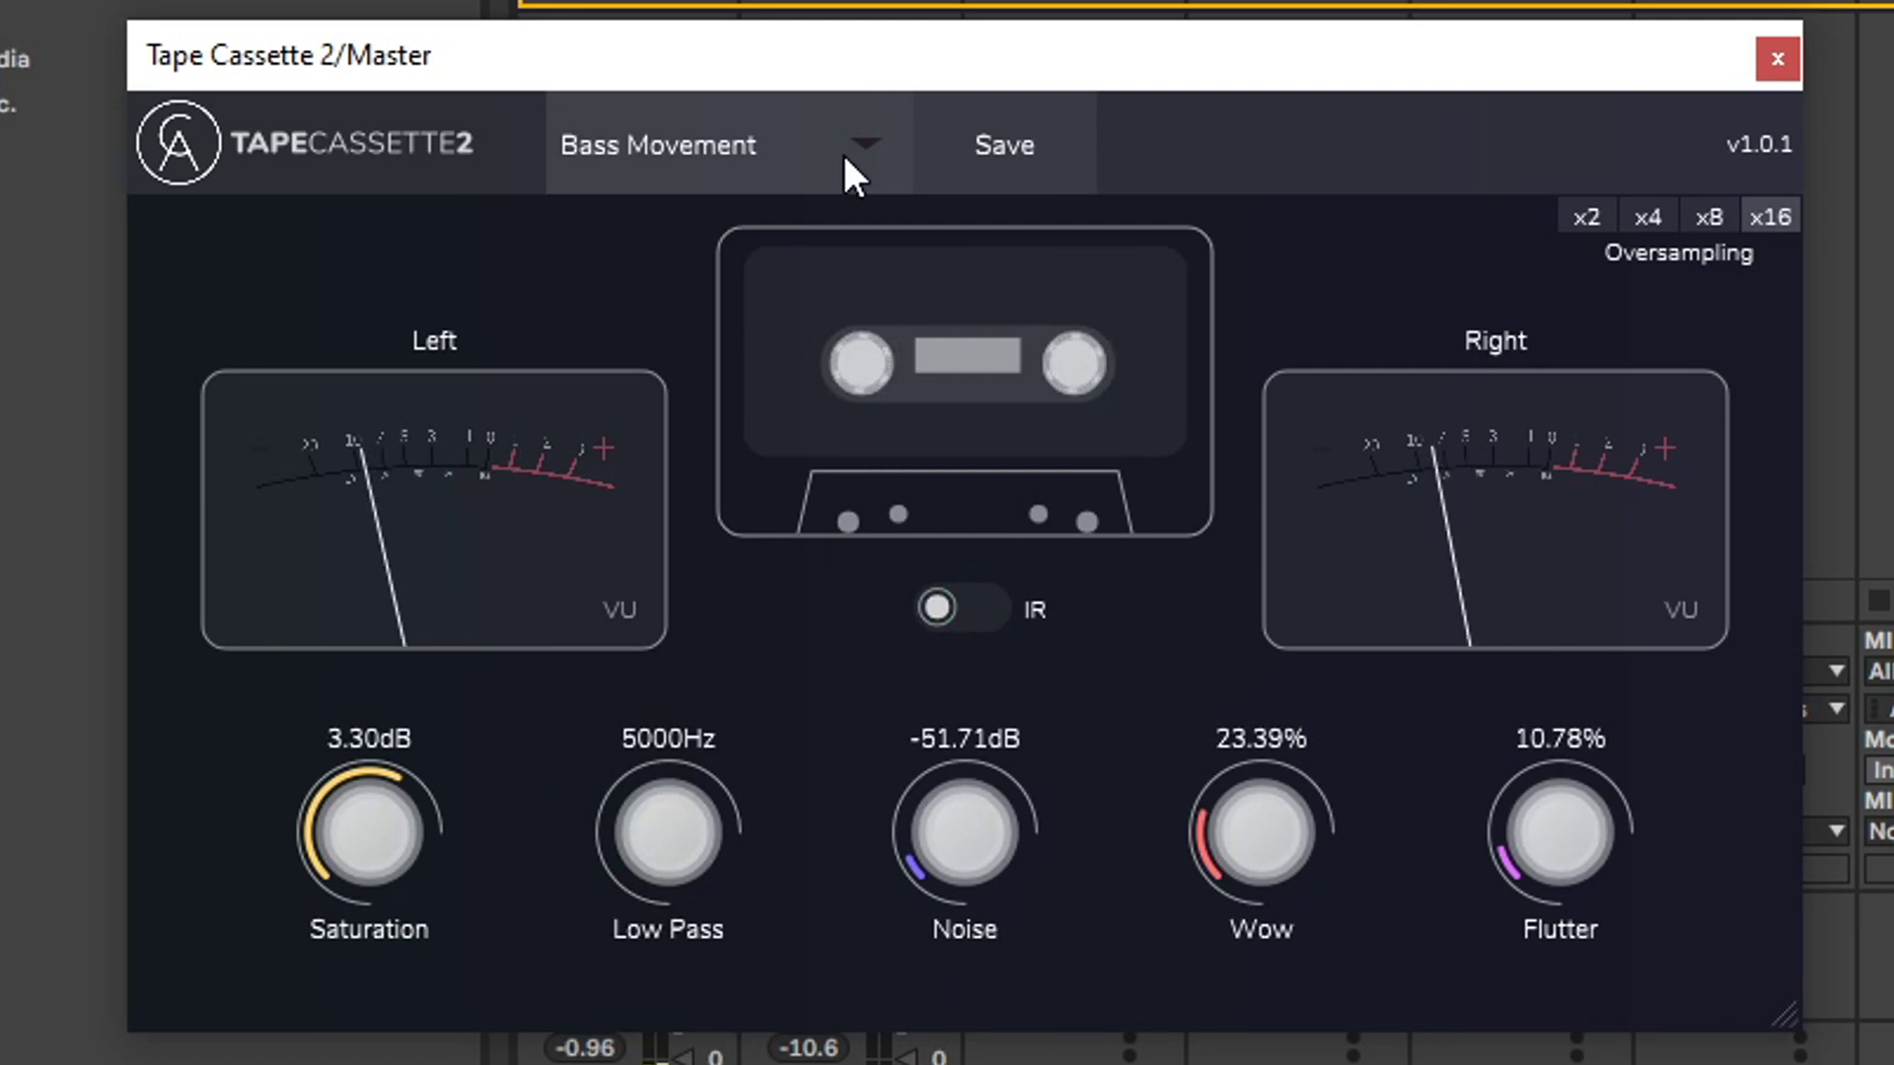
pyautogui.click(842, 151)
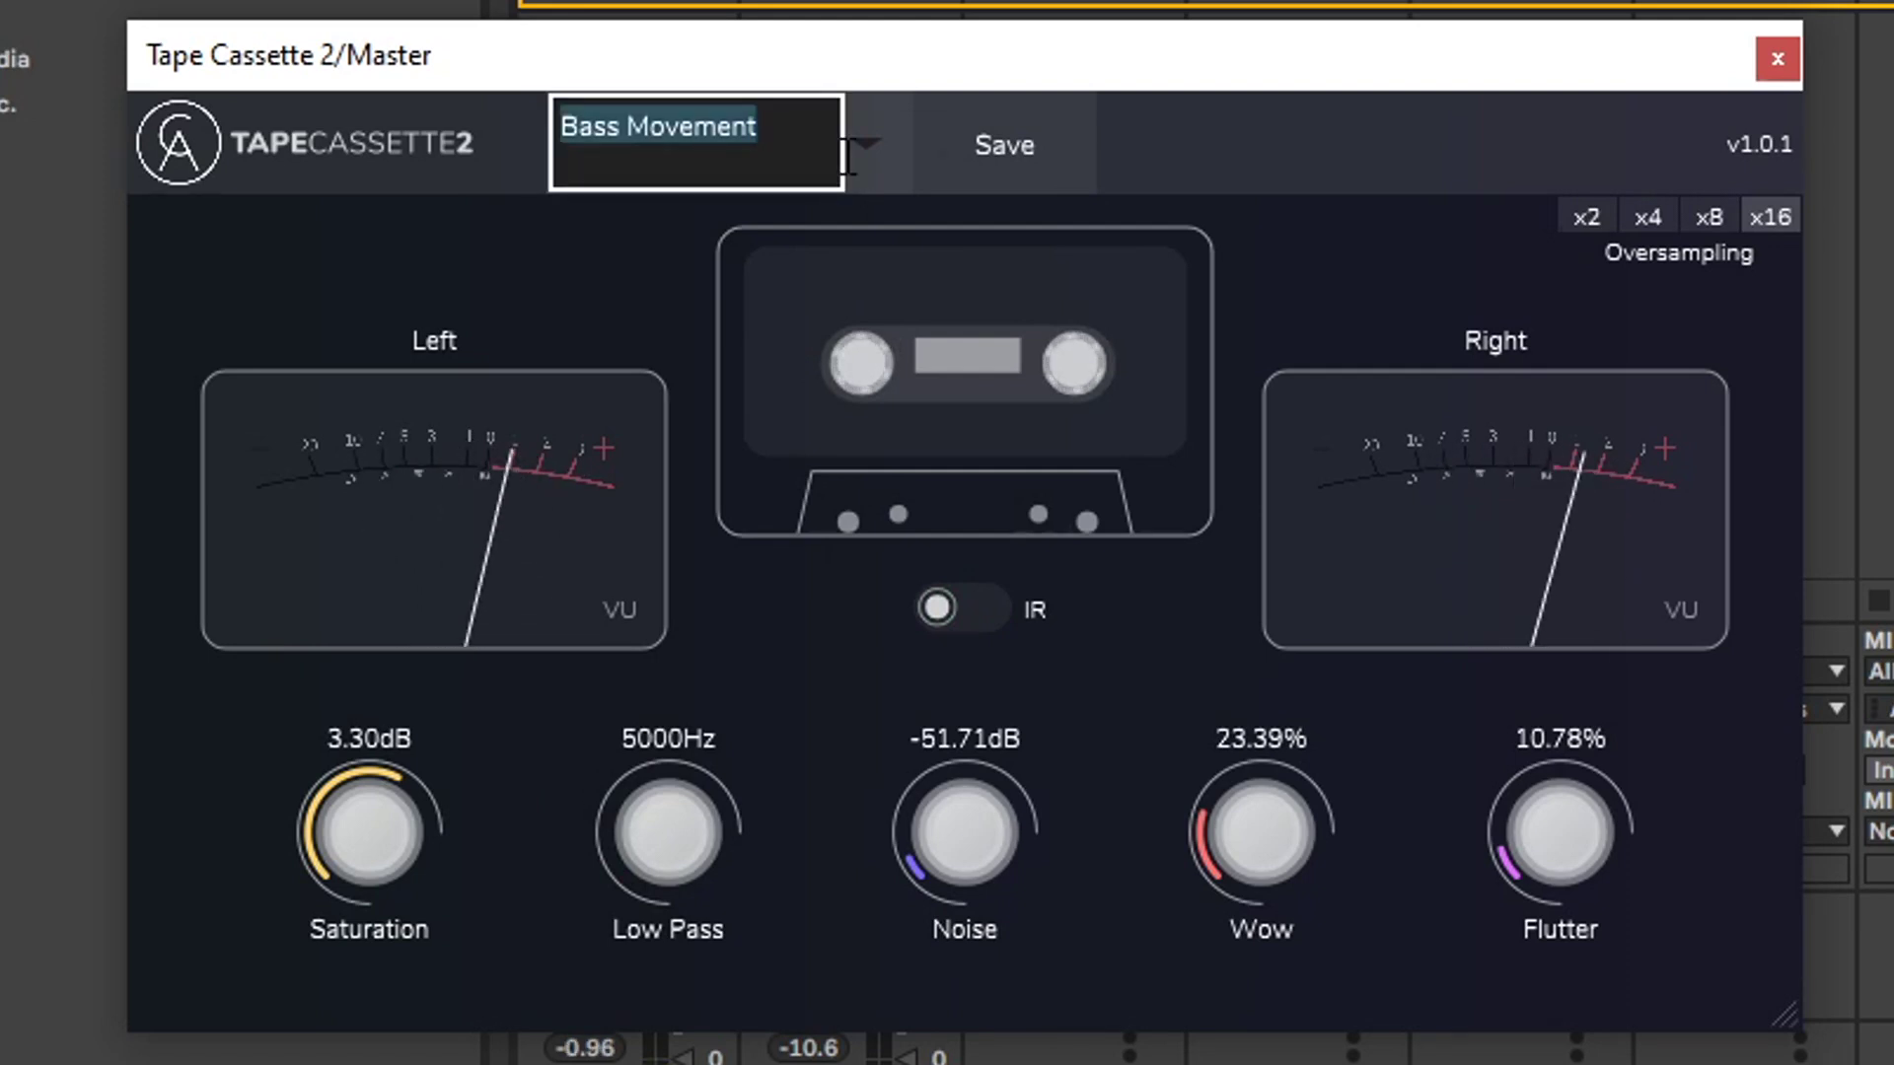
pyautogui.click(878, 156)
pyautogui.click(794, 426)
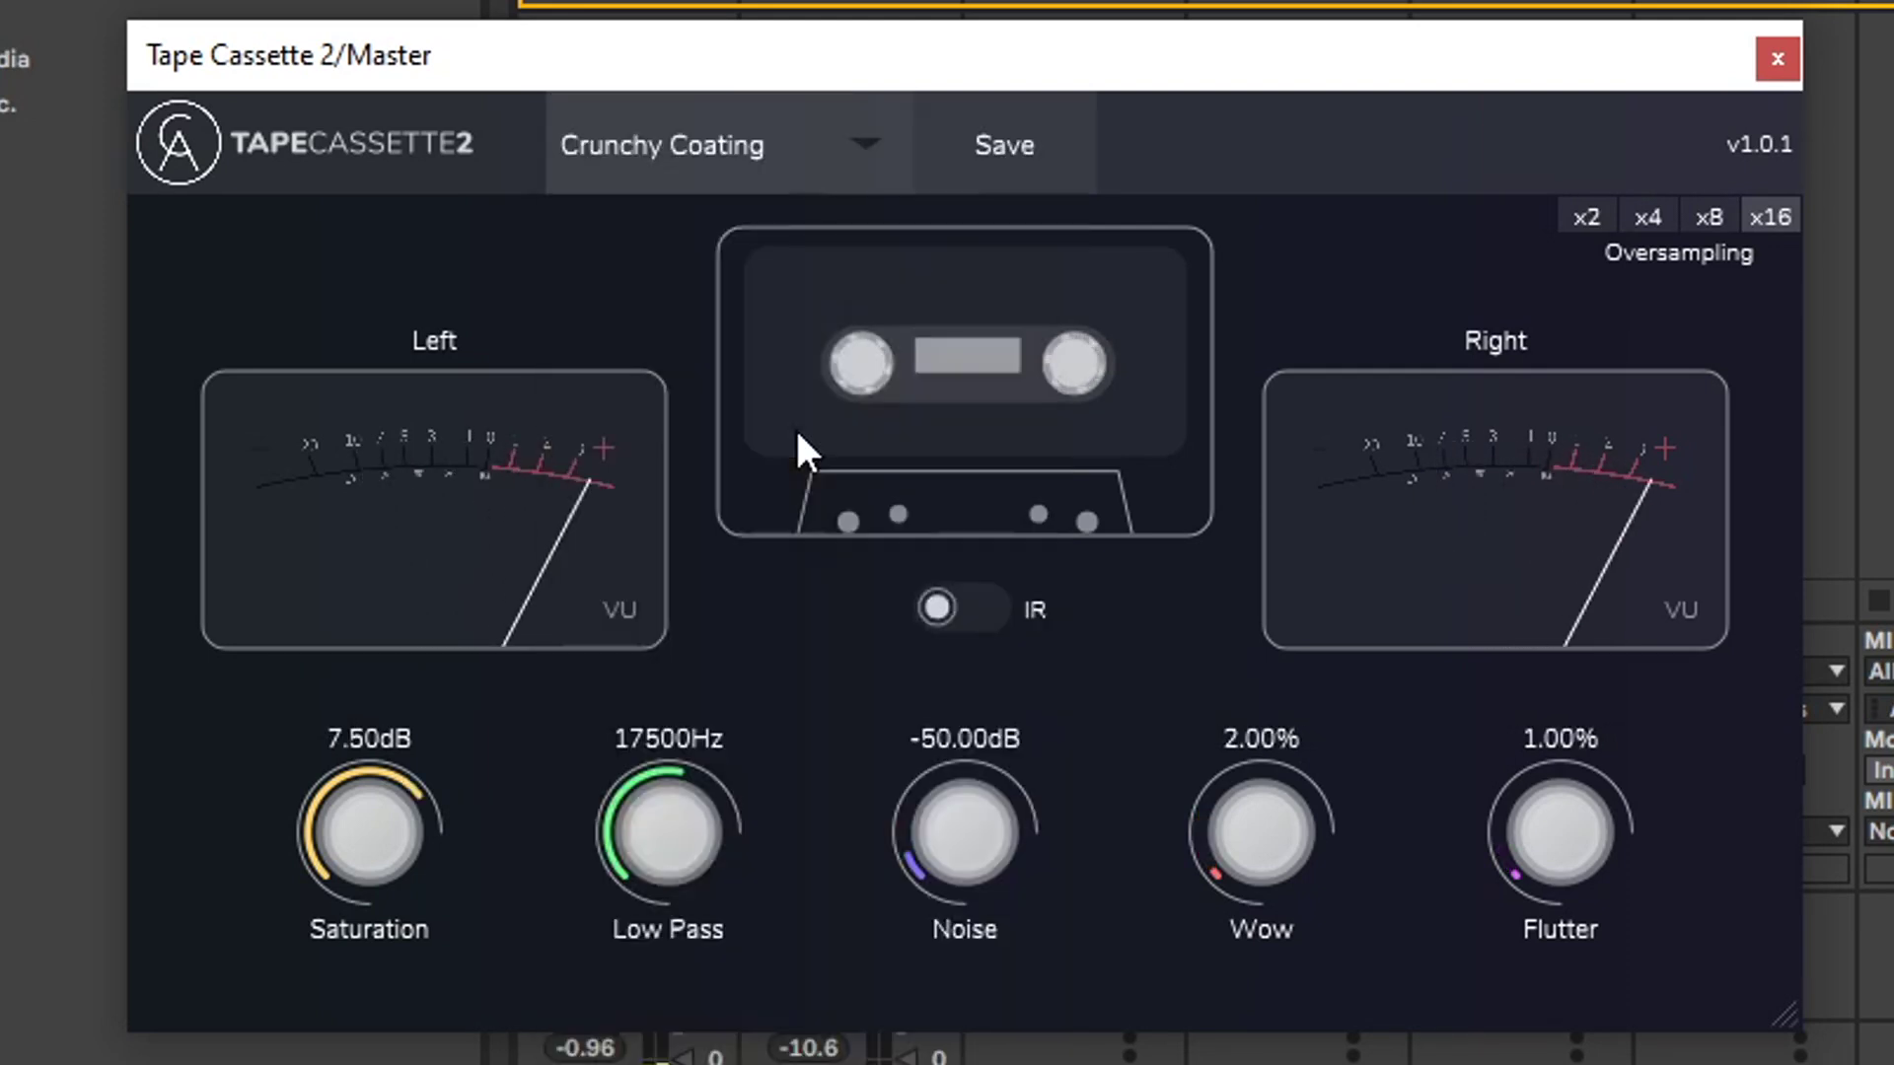
# Audition the Crunchy Coating (IR), Exterminate! and Gently Gently presets.
pyautogui.click(872, 148)
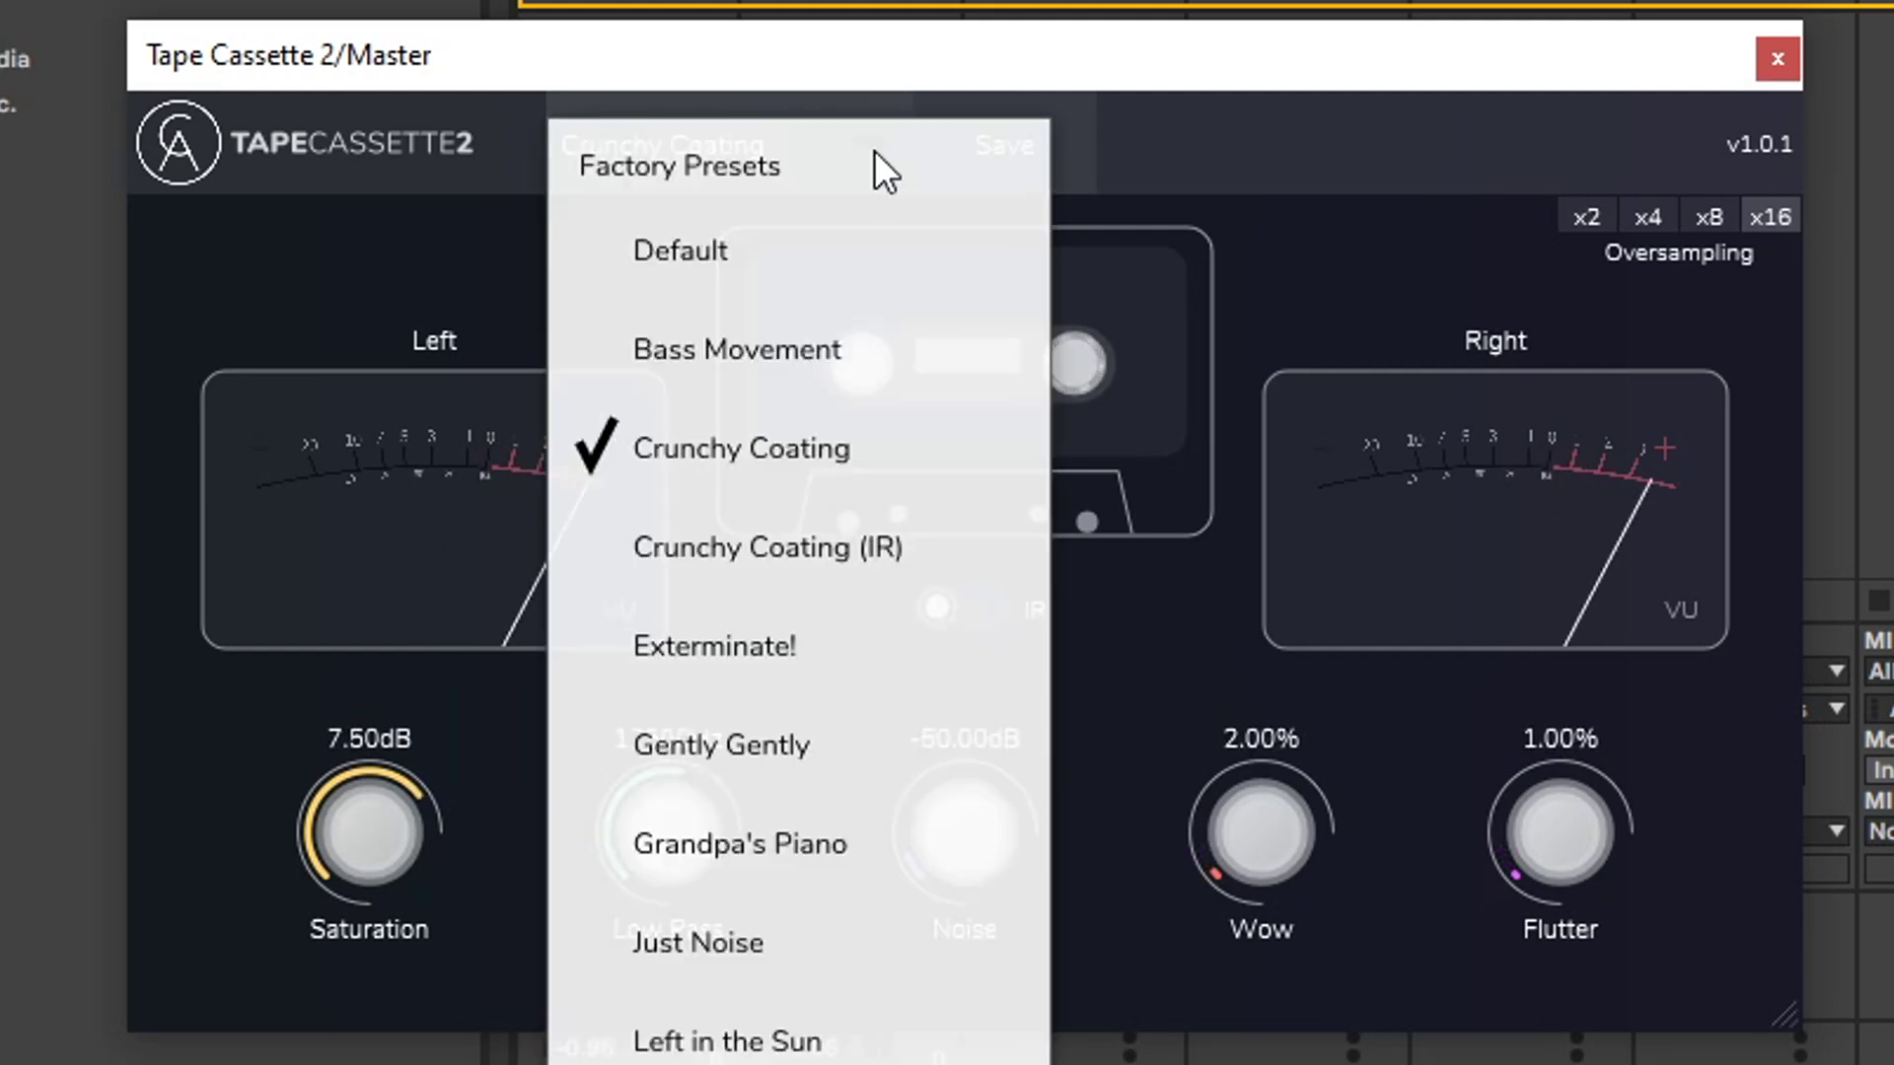
pyautogui.click(808, 522)
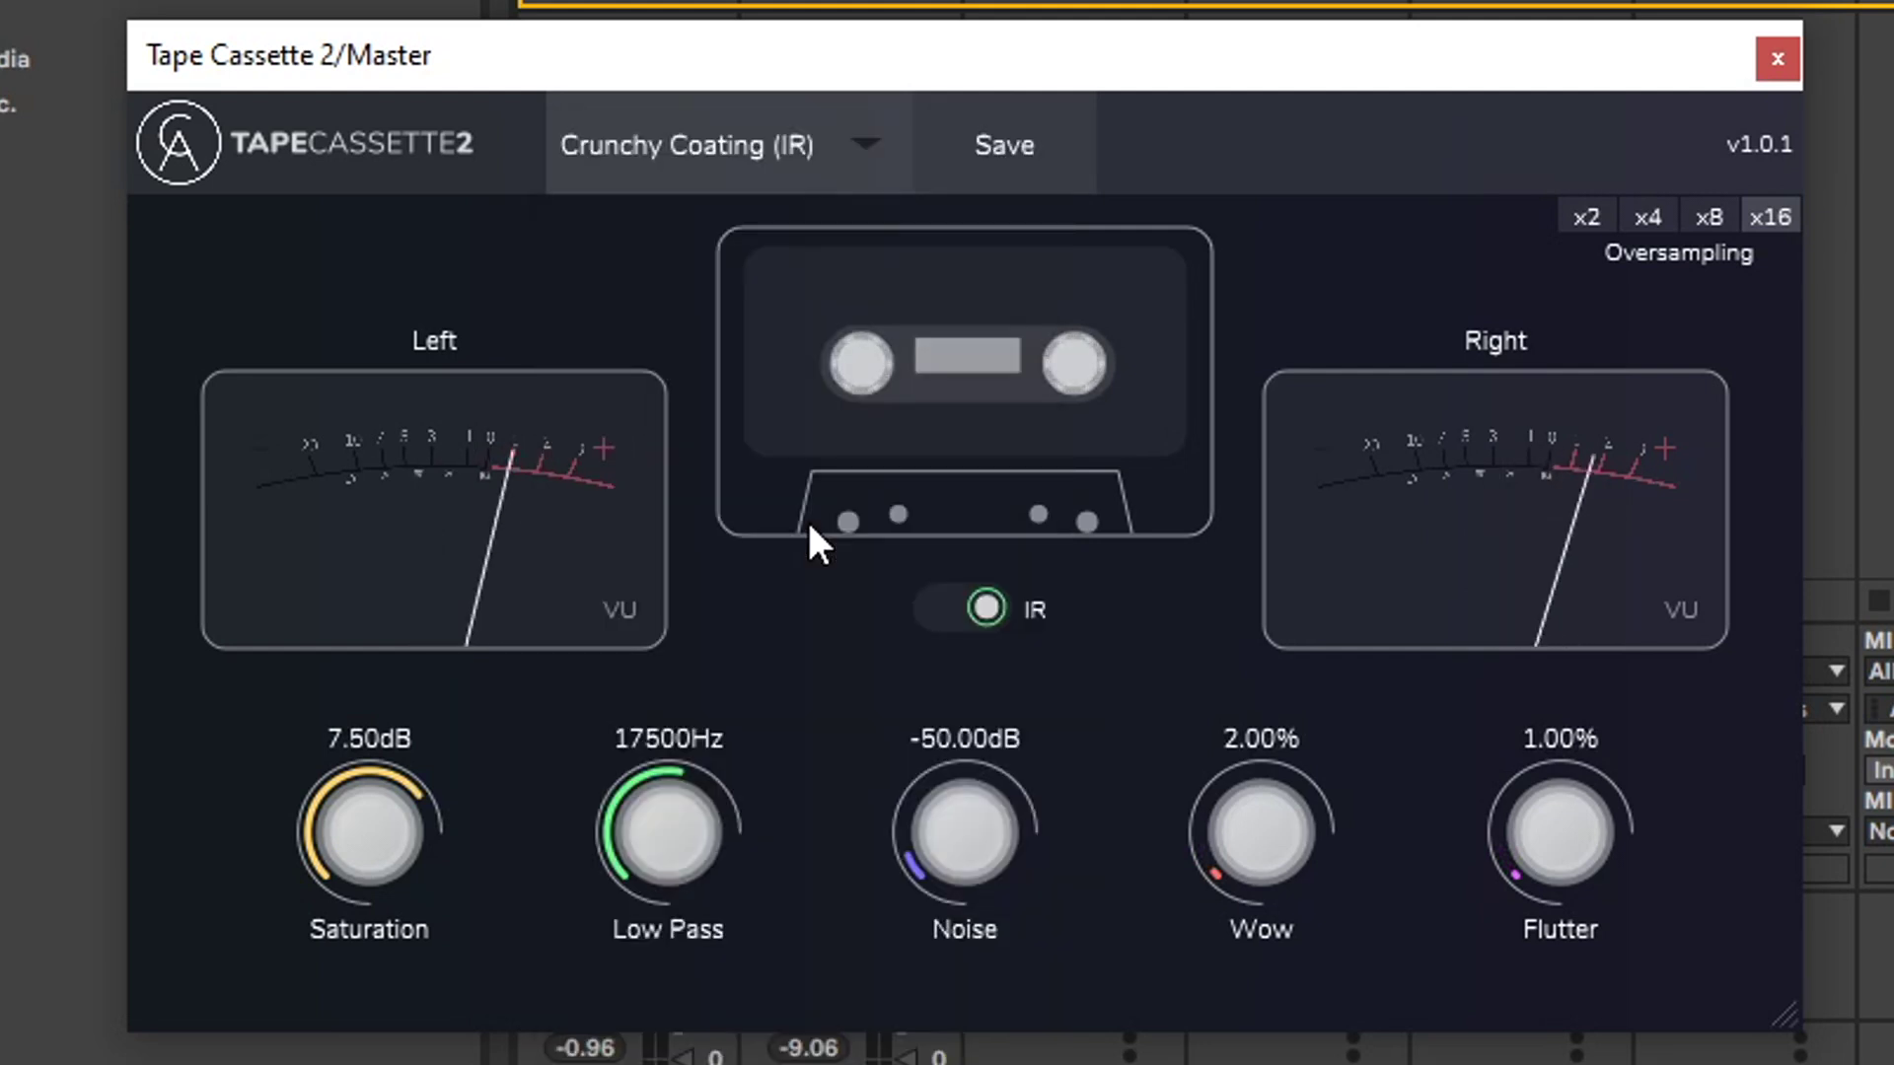
pyautogui.click(884, 158)
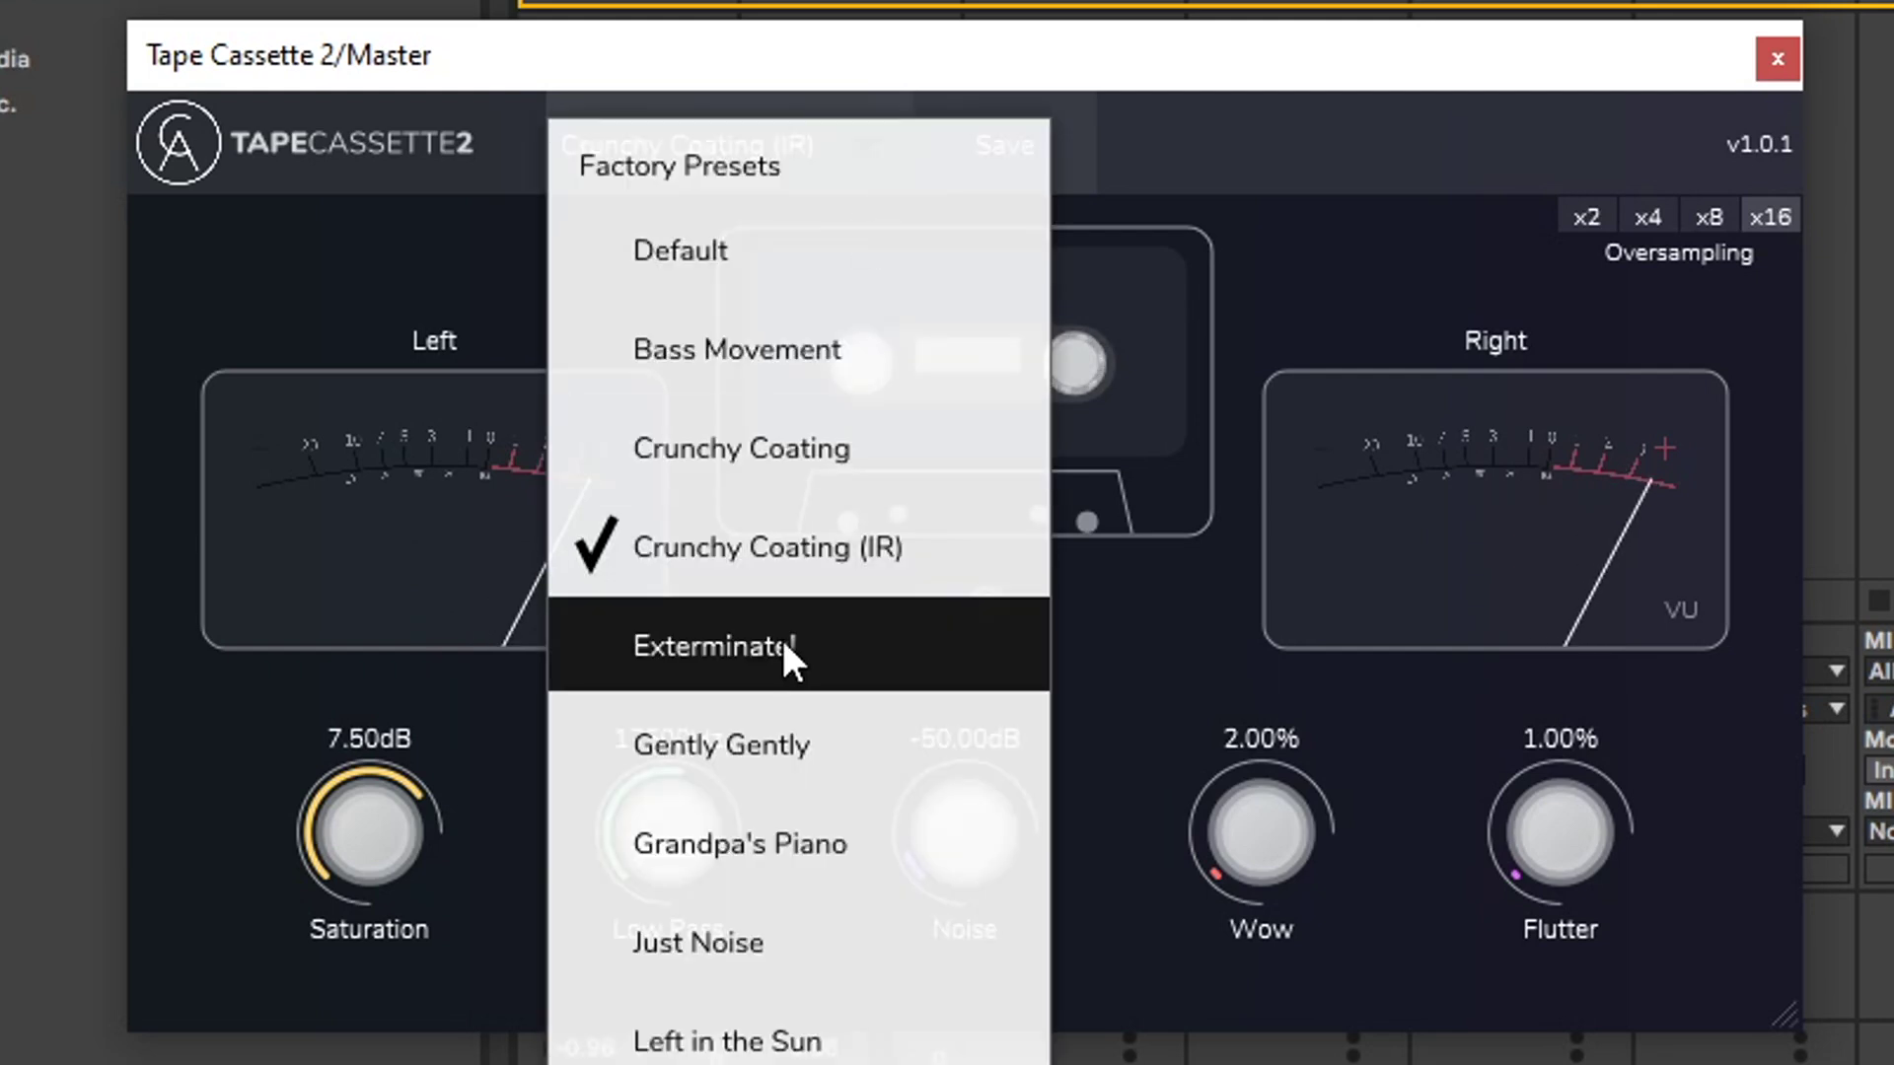
pyautogui.click(786, 651)
pyautogui.click(860, 164)
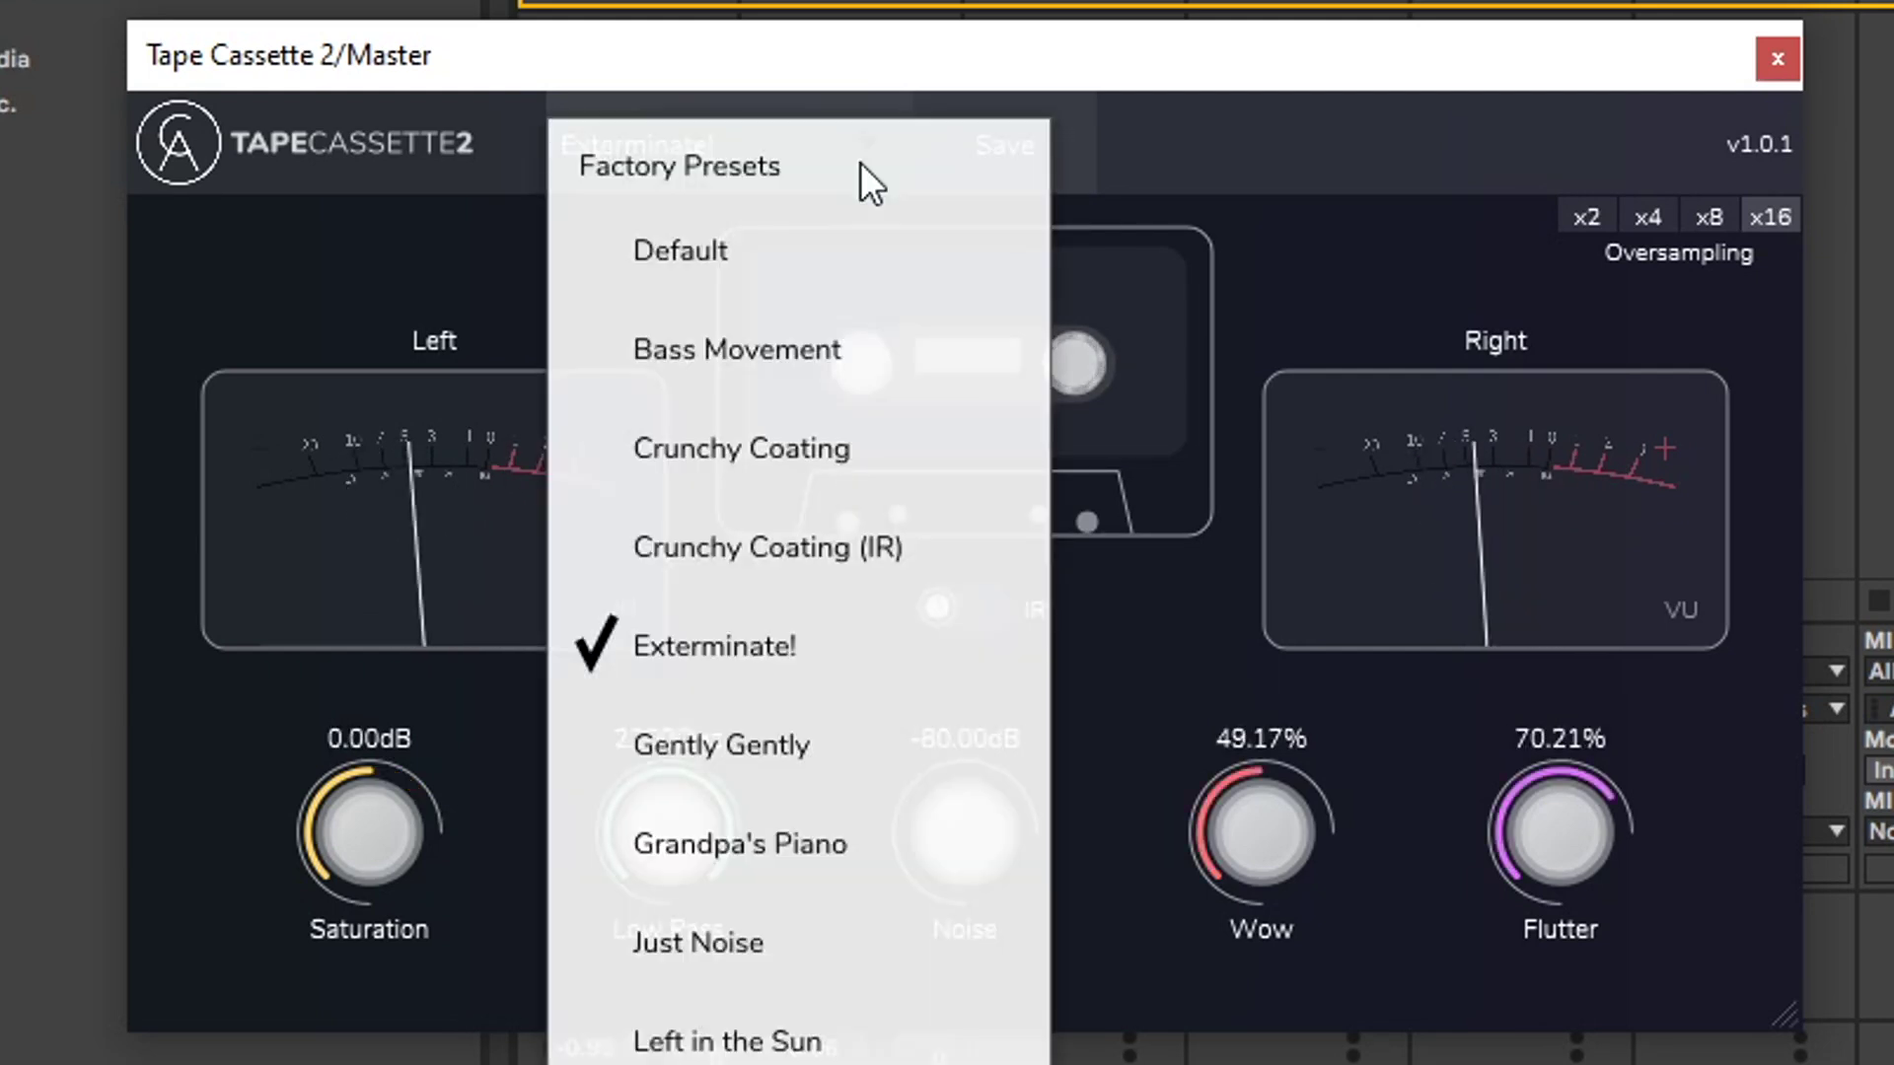
pyautogui.click(753, 729)
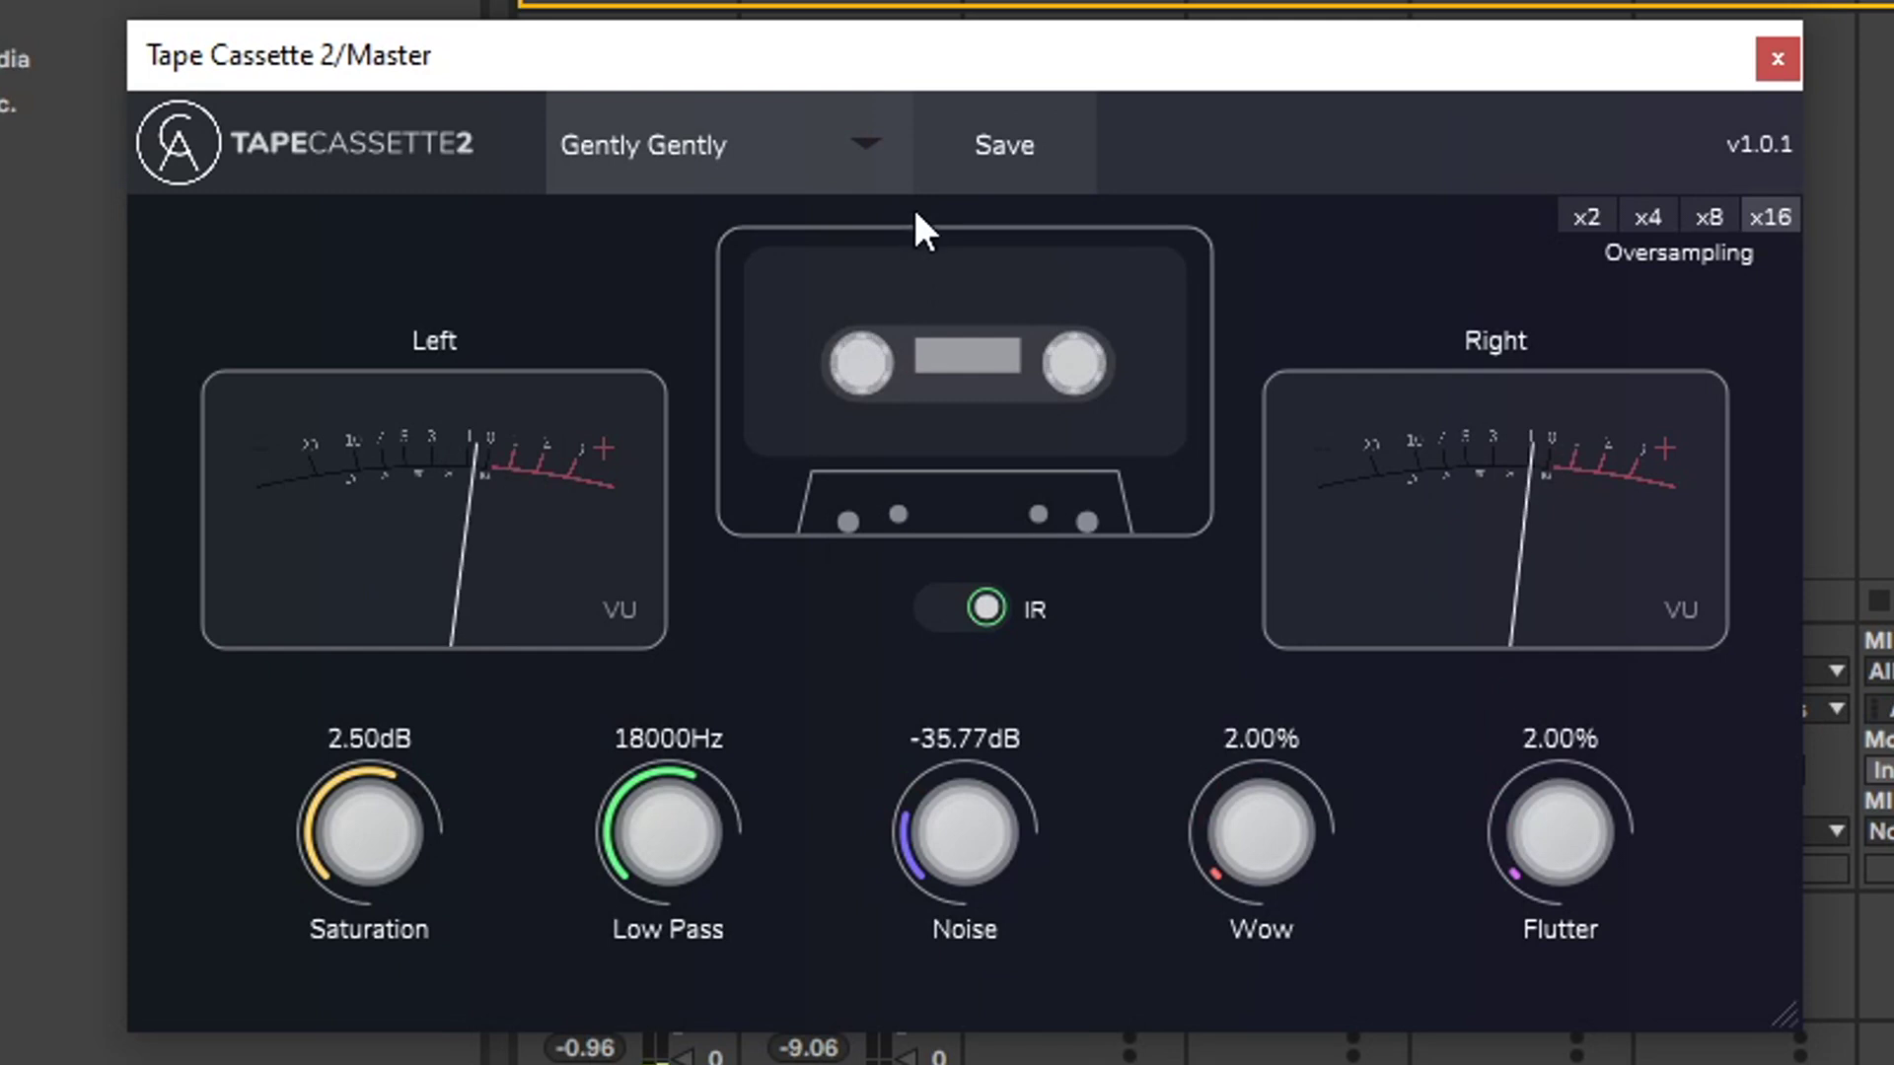
# Audition the Just Noise, Left in the Sun and LoFi presets.
pyautogui.click(883, 174)
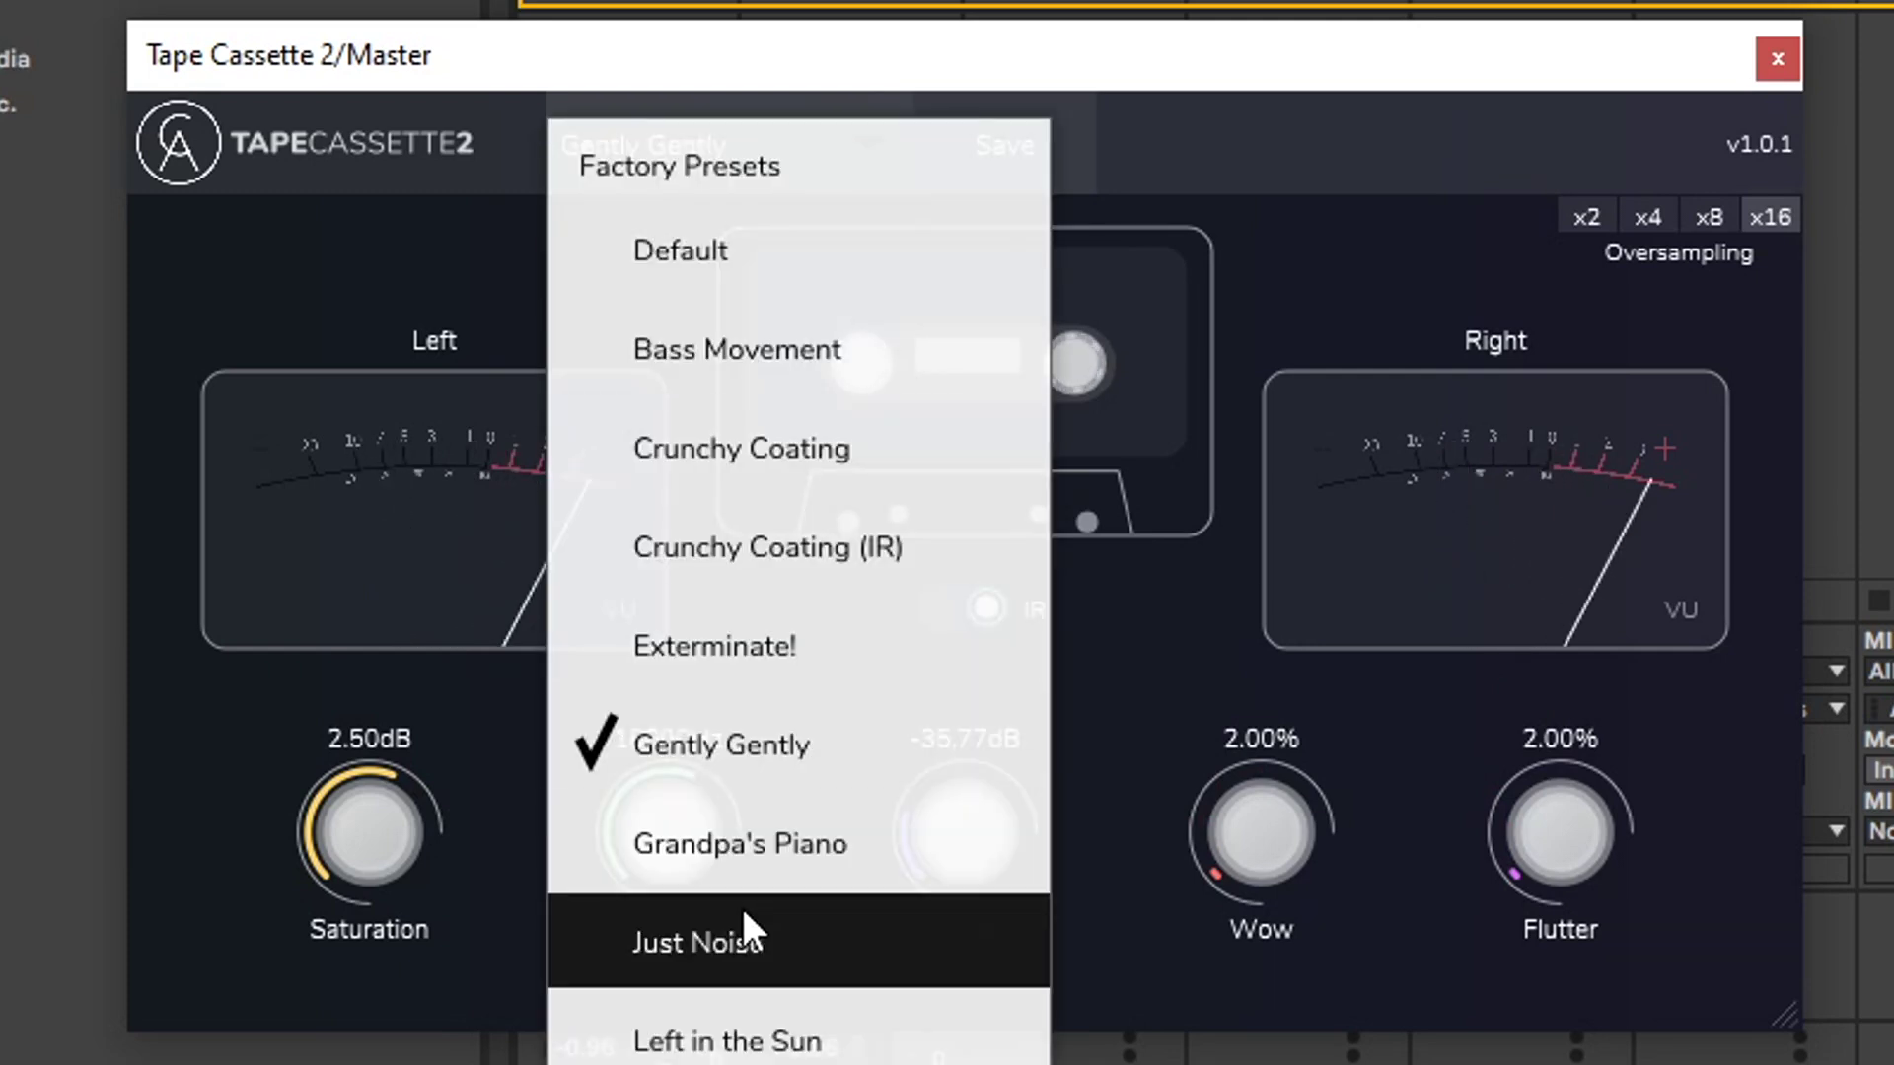
pyautogui.click(742, 922)
pyautogui.click(880, 170)
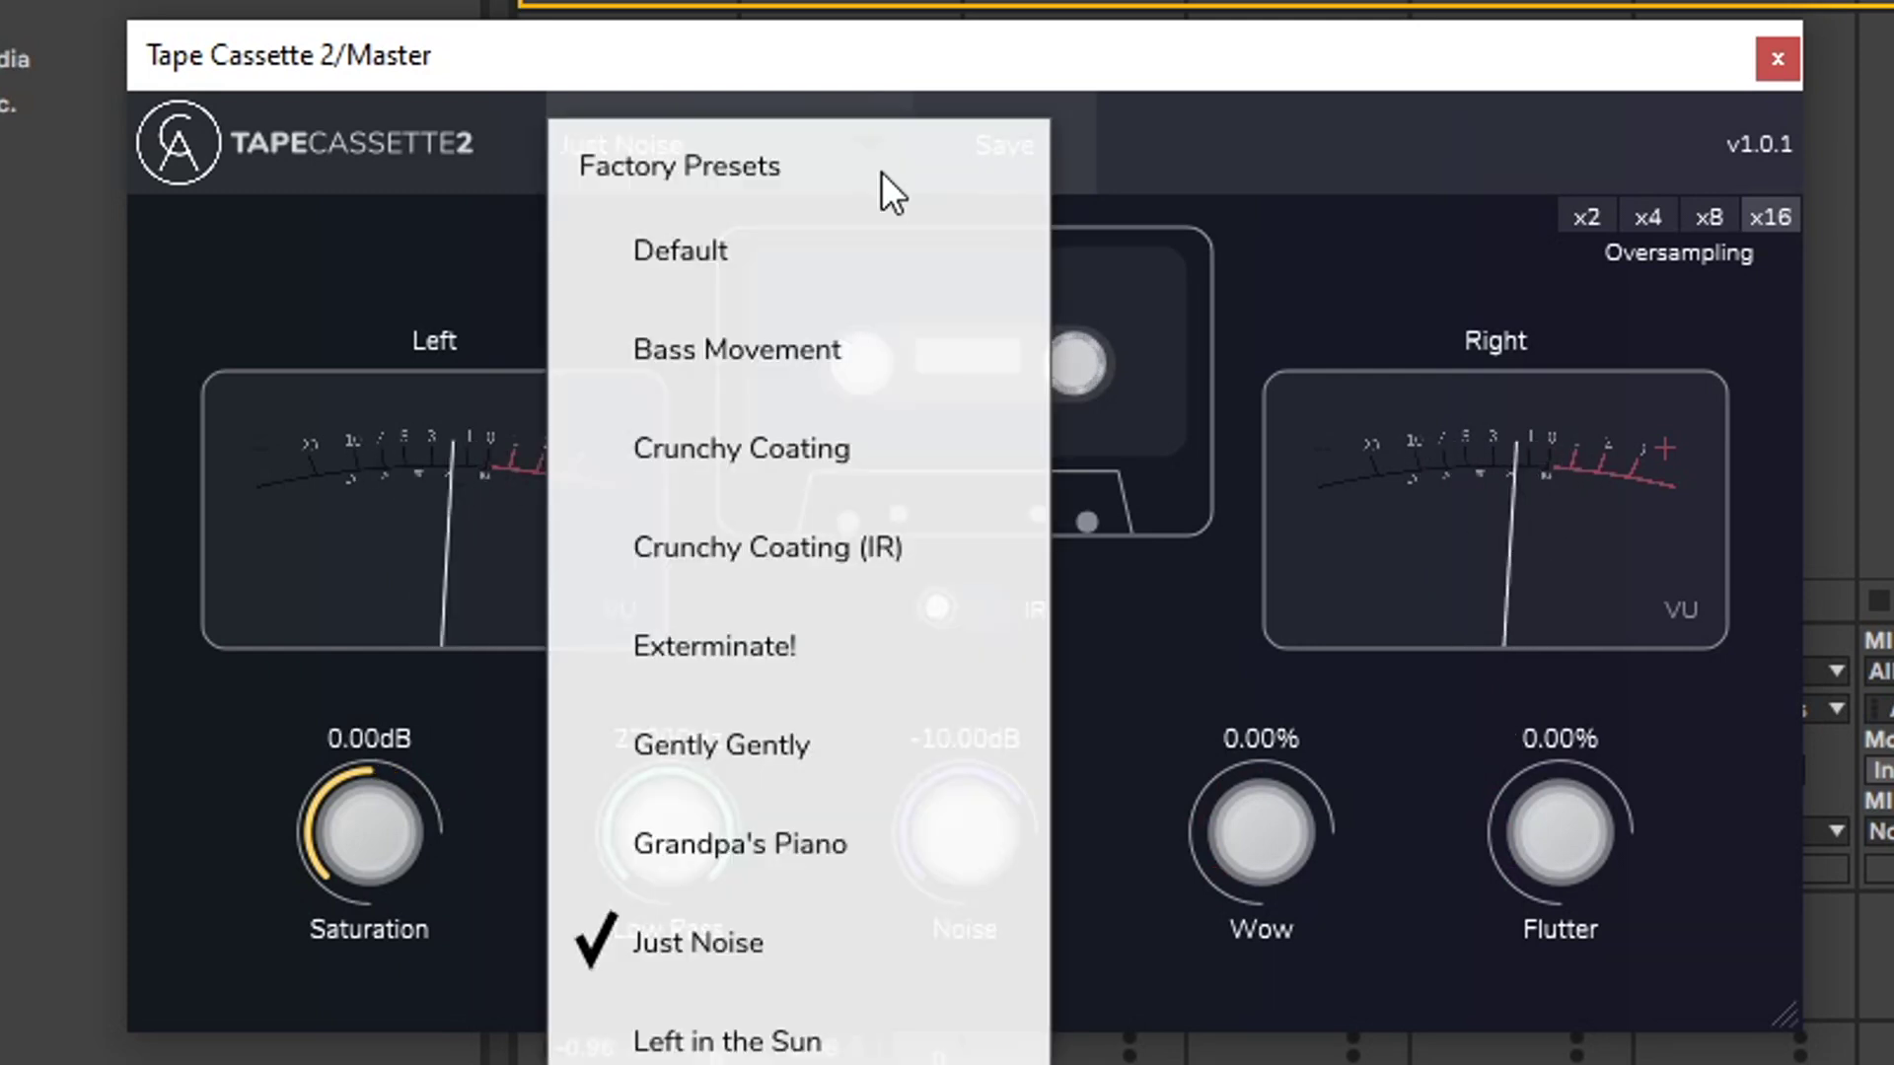
pyautogui.click(831, 1042)
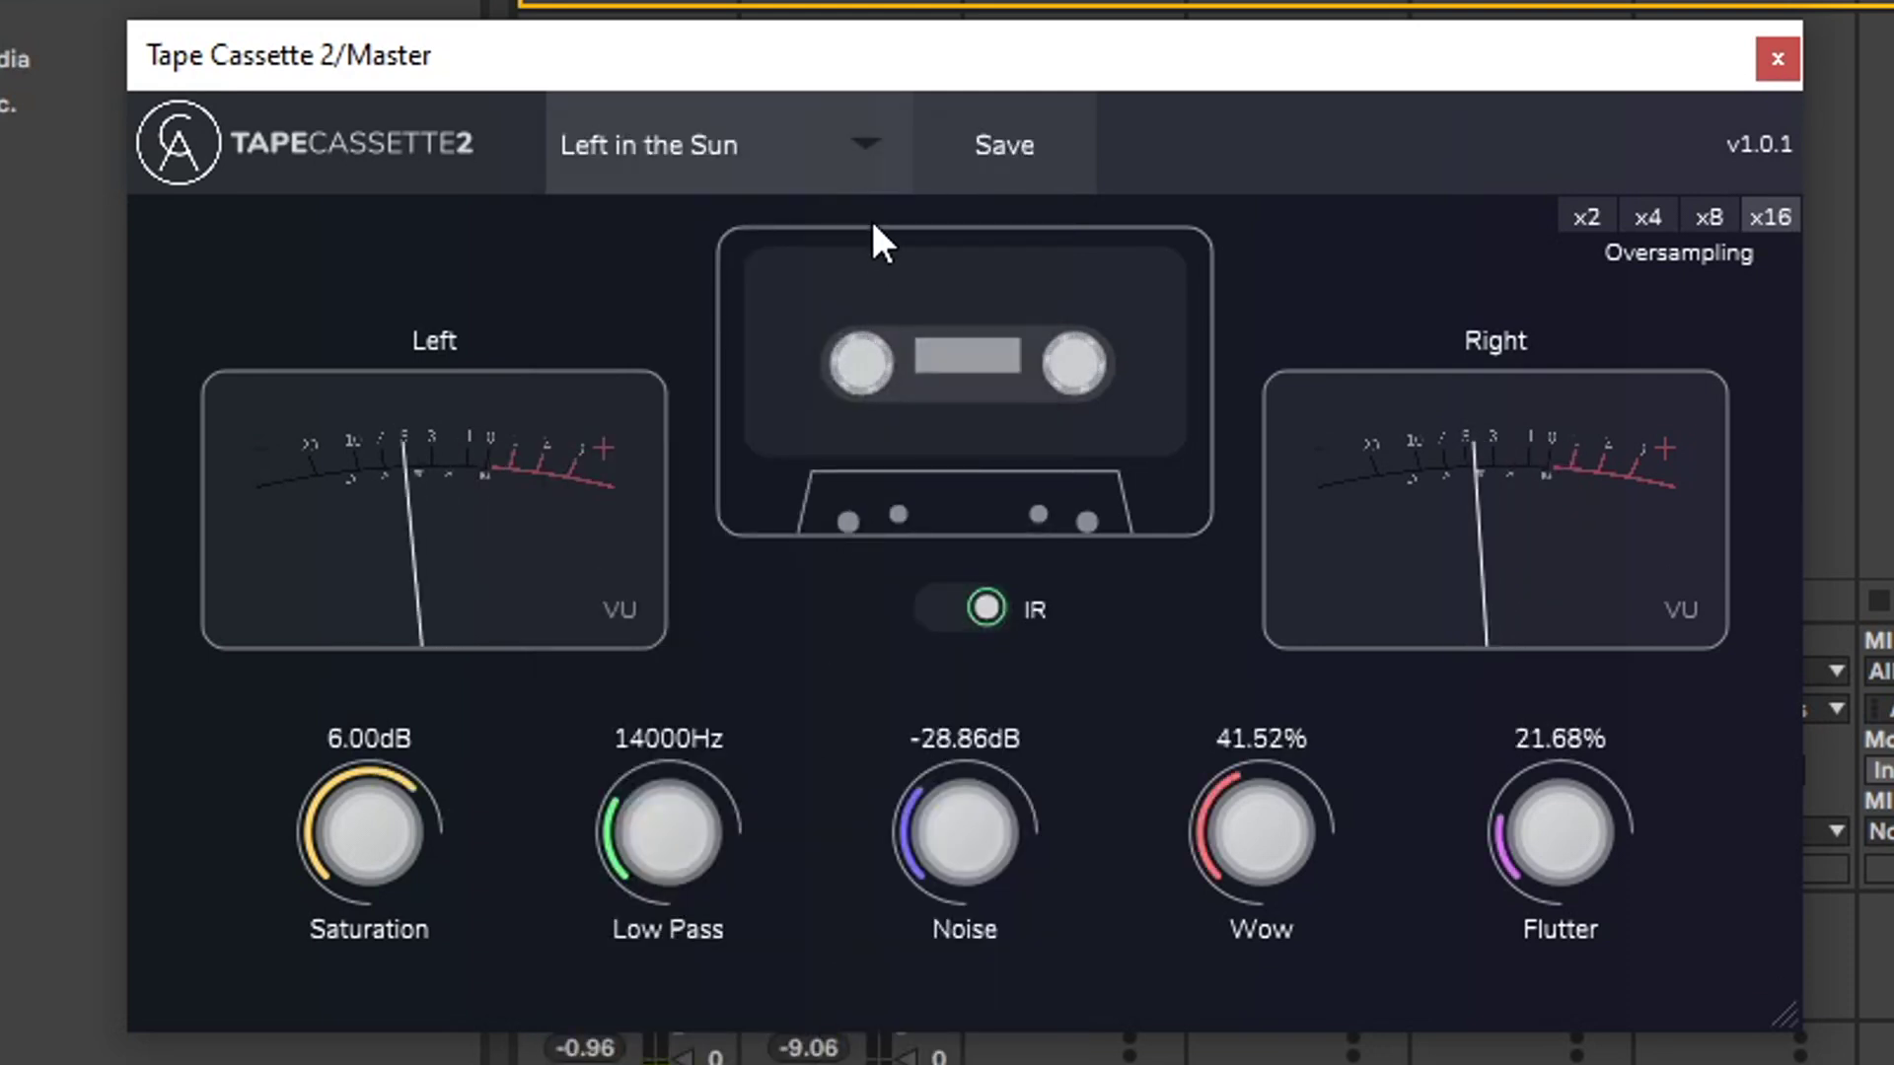
pyautogui.click(872, 175)
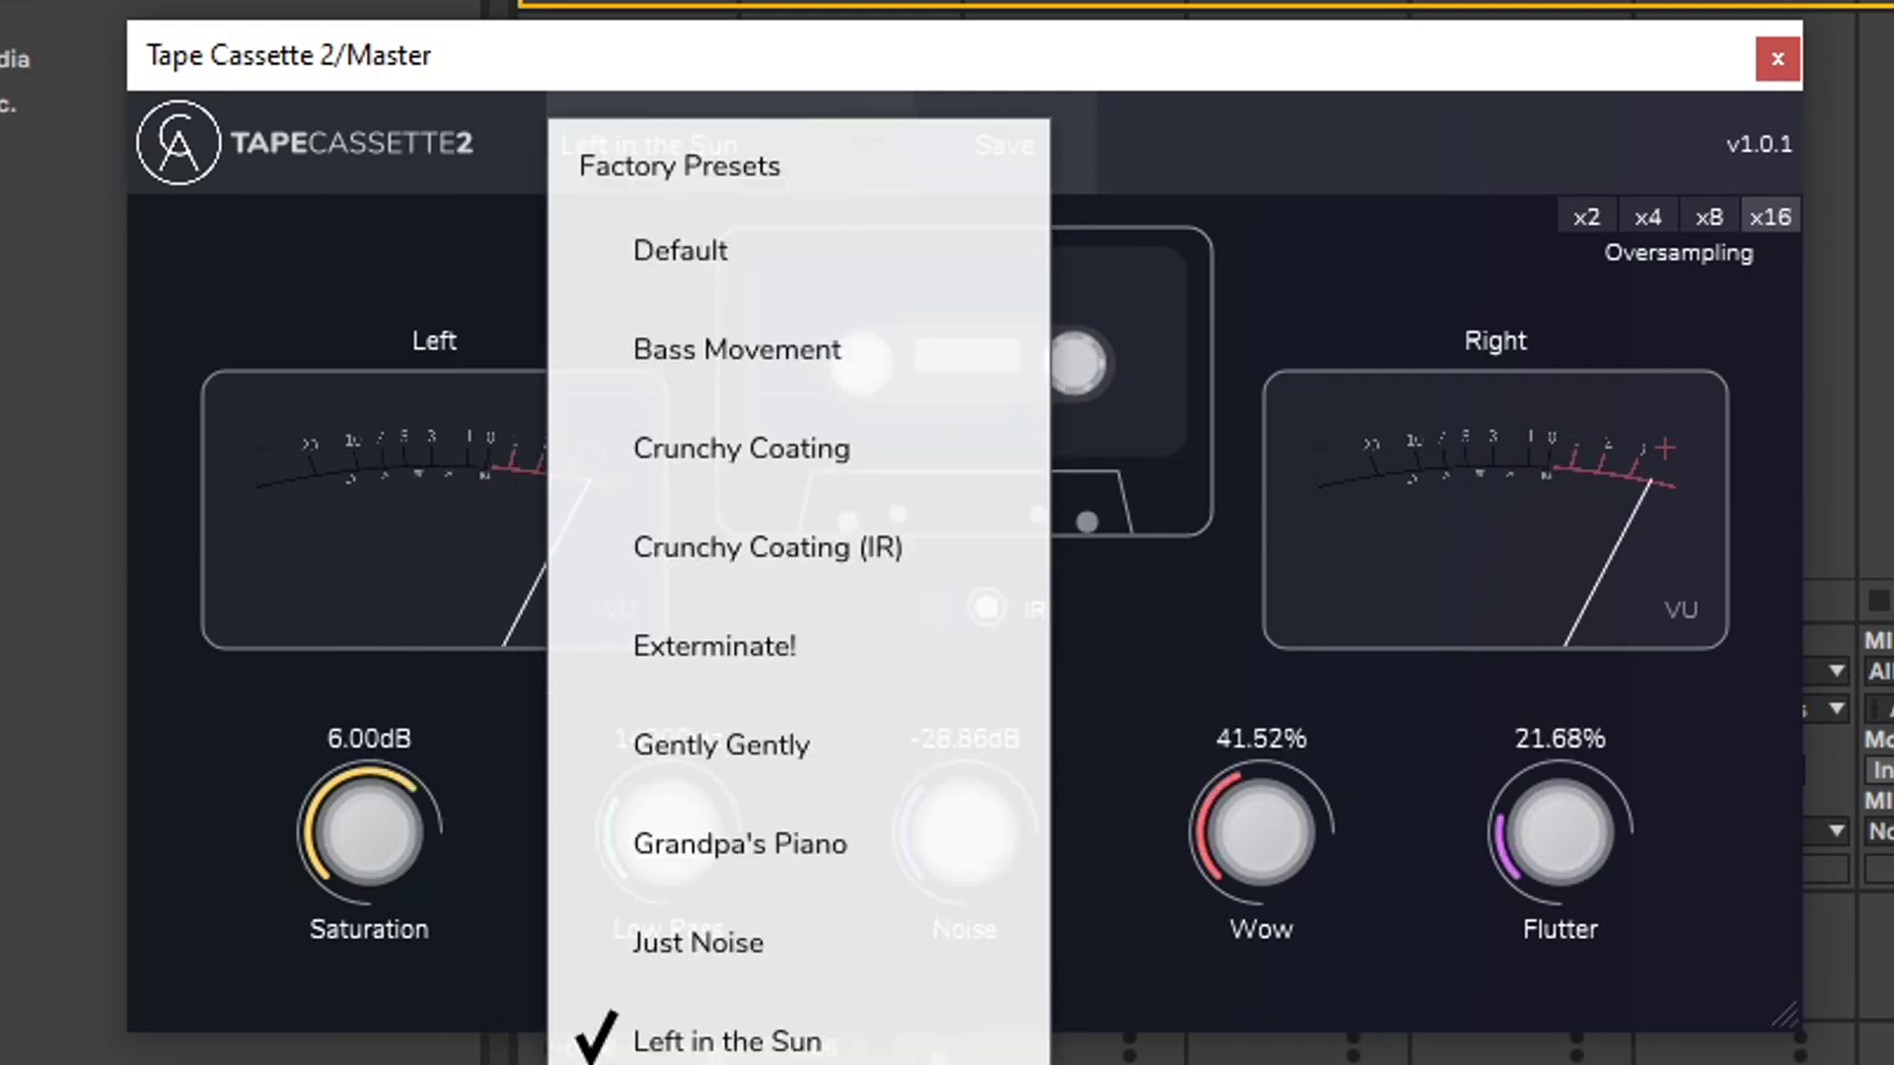
pyautogui.click(830, 1064)
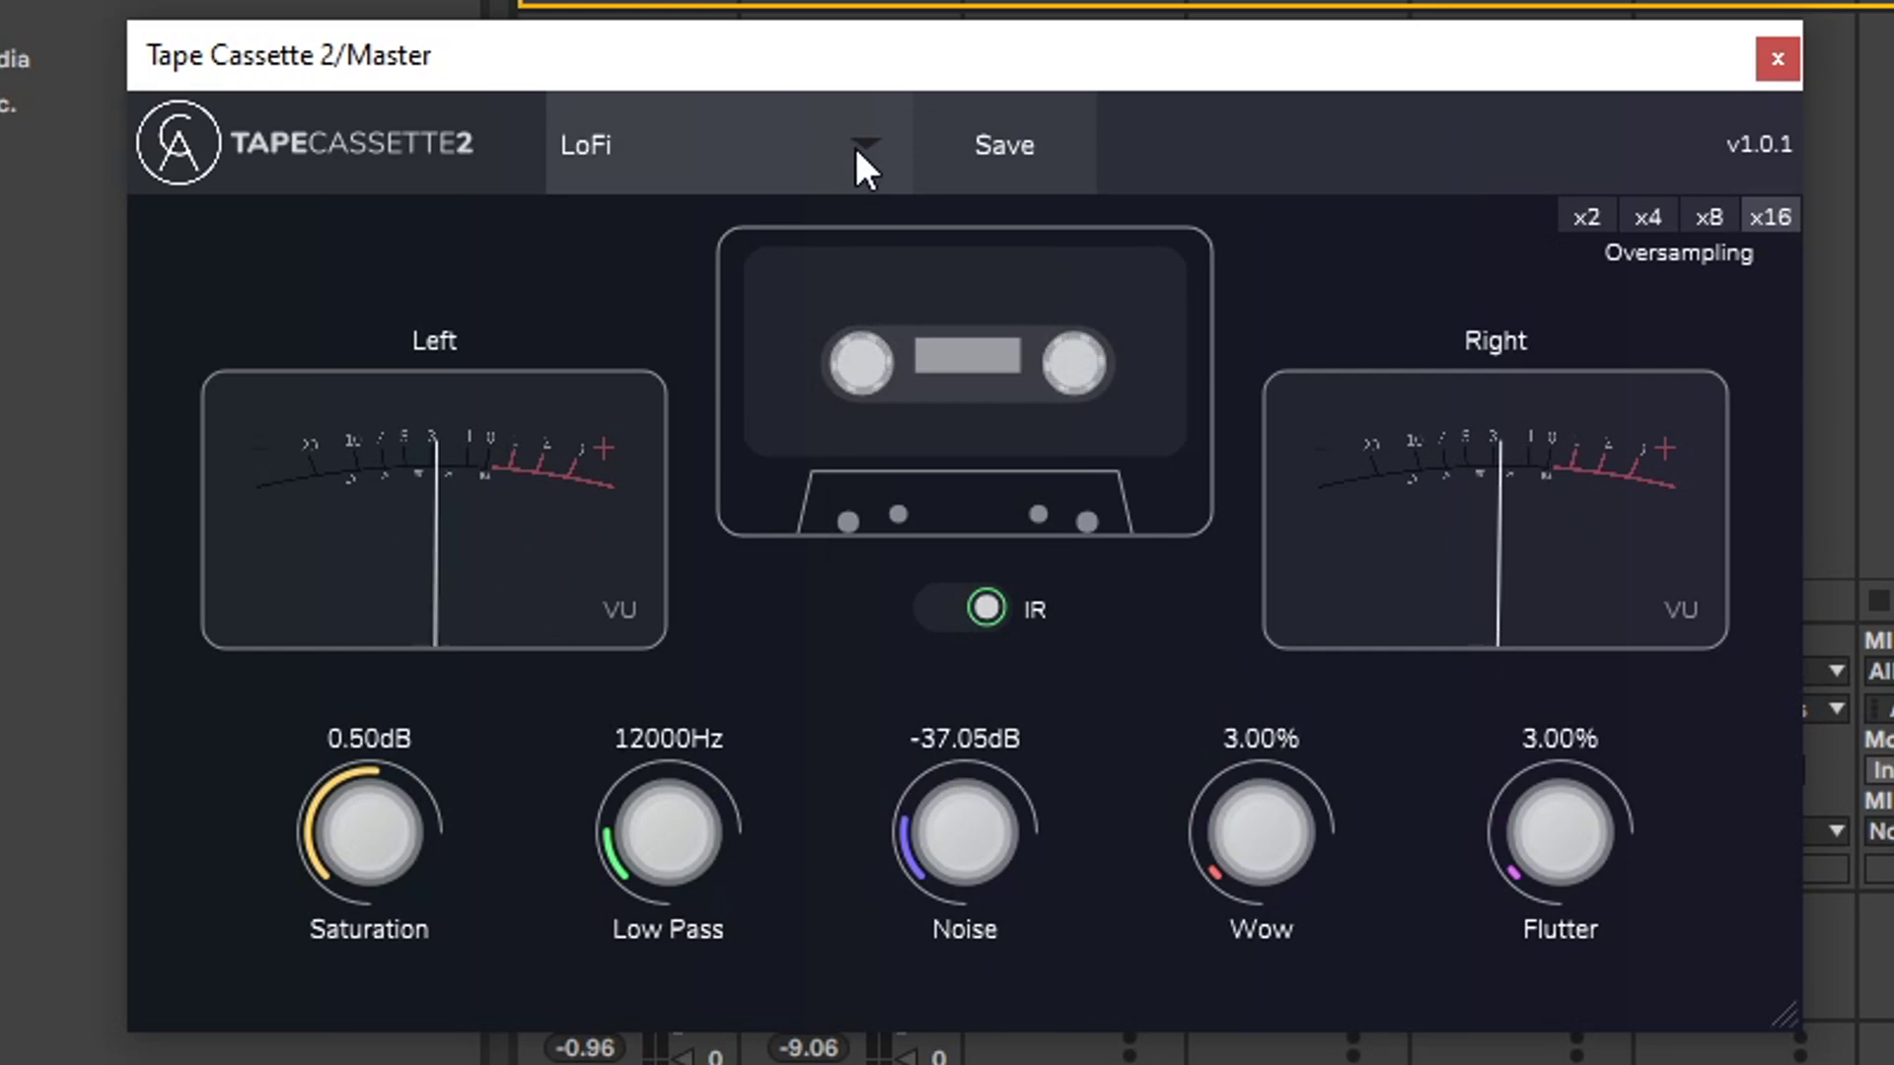
# Audition the Lightly Toasted, Nice Recording and Raiders of the Lost Ark presets.
pyautogui.click(855, 148)
pyautogui.click(830, 1064)
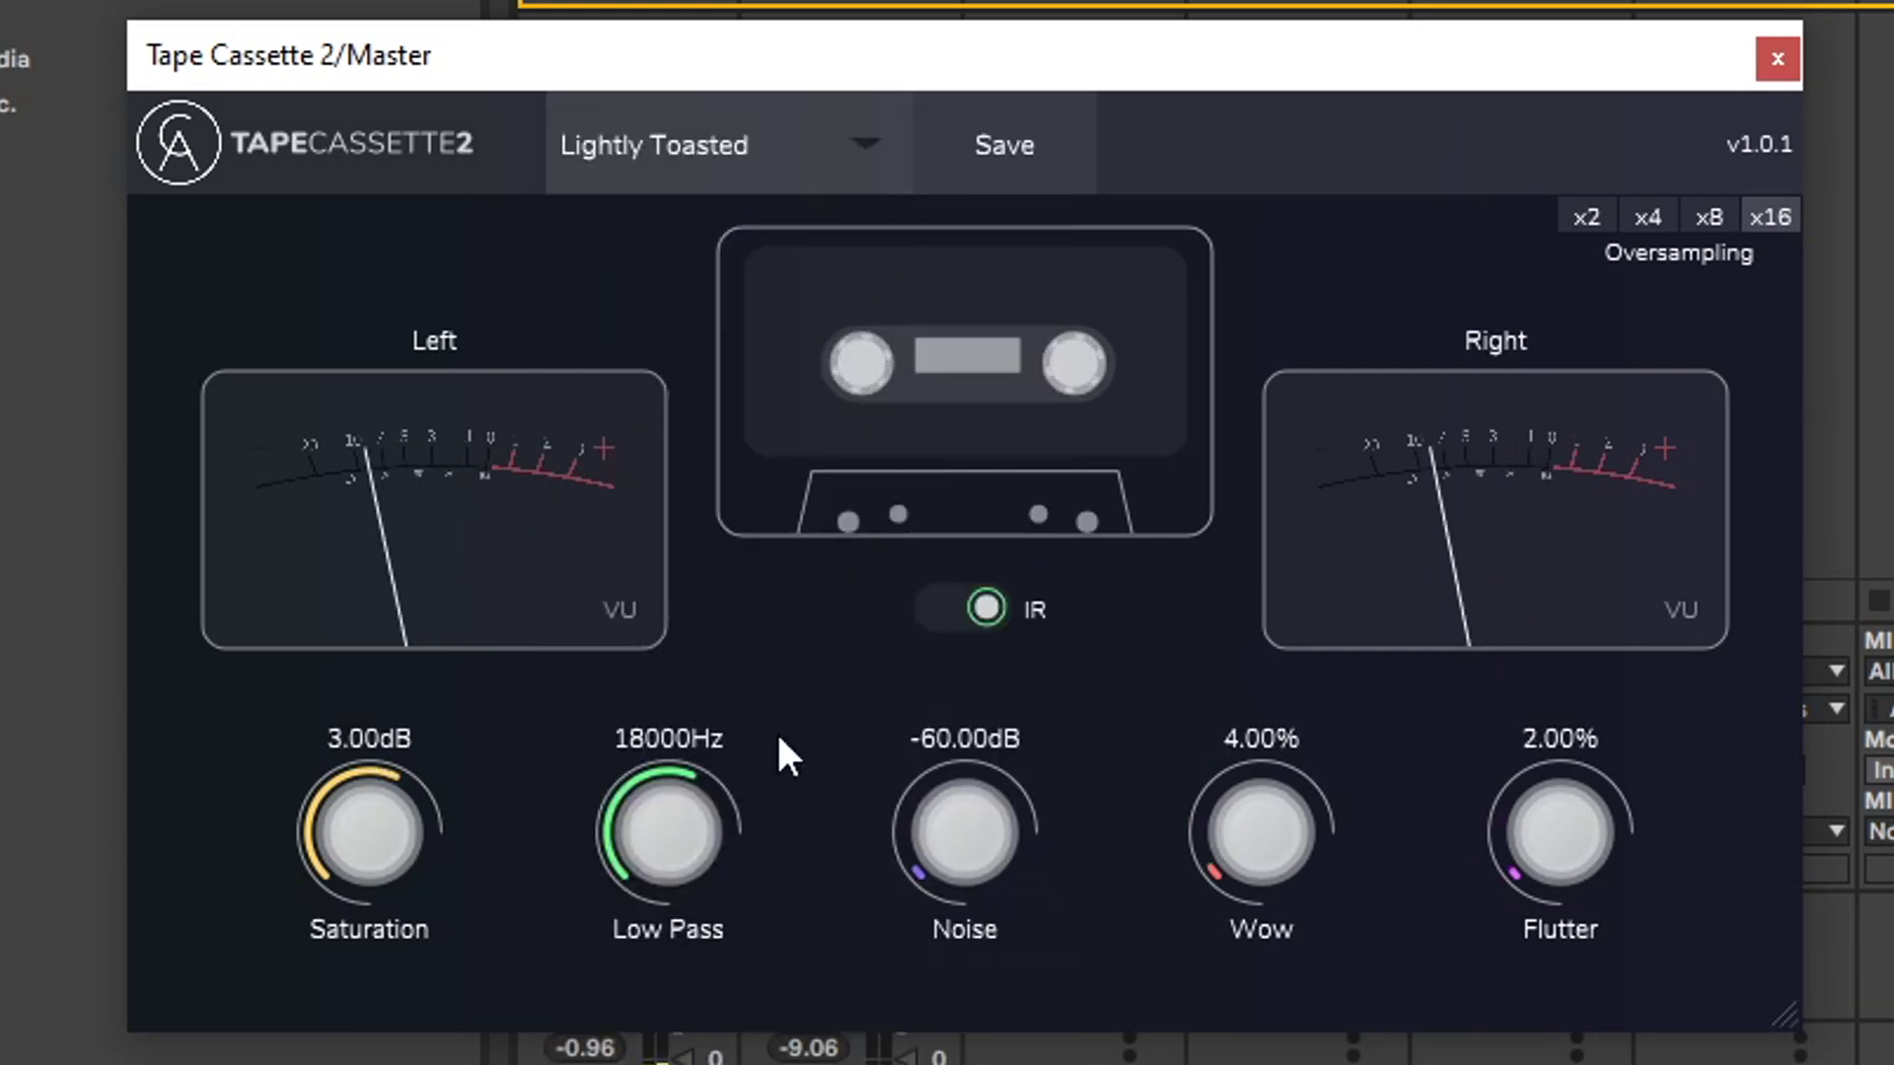
pyautogui.click(881, 176)
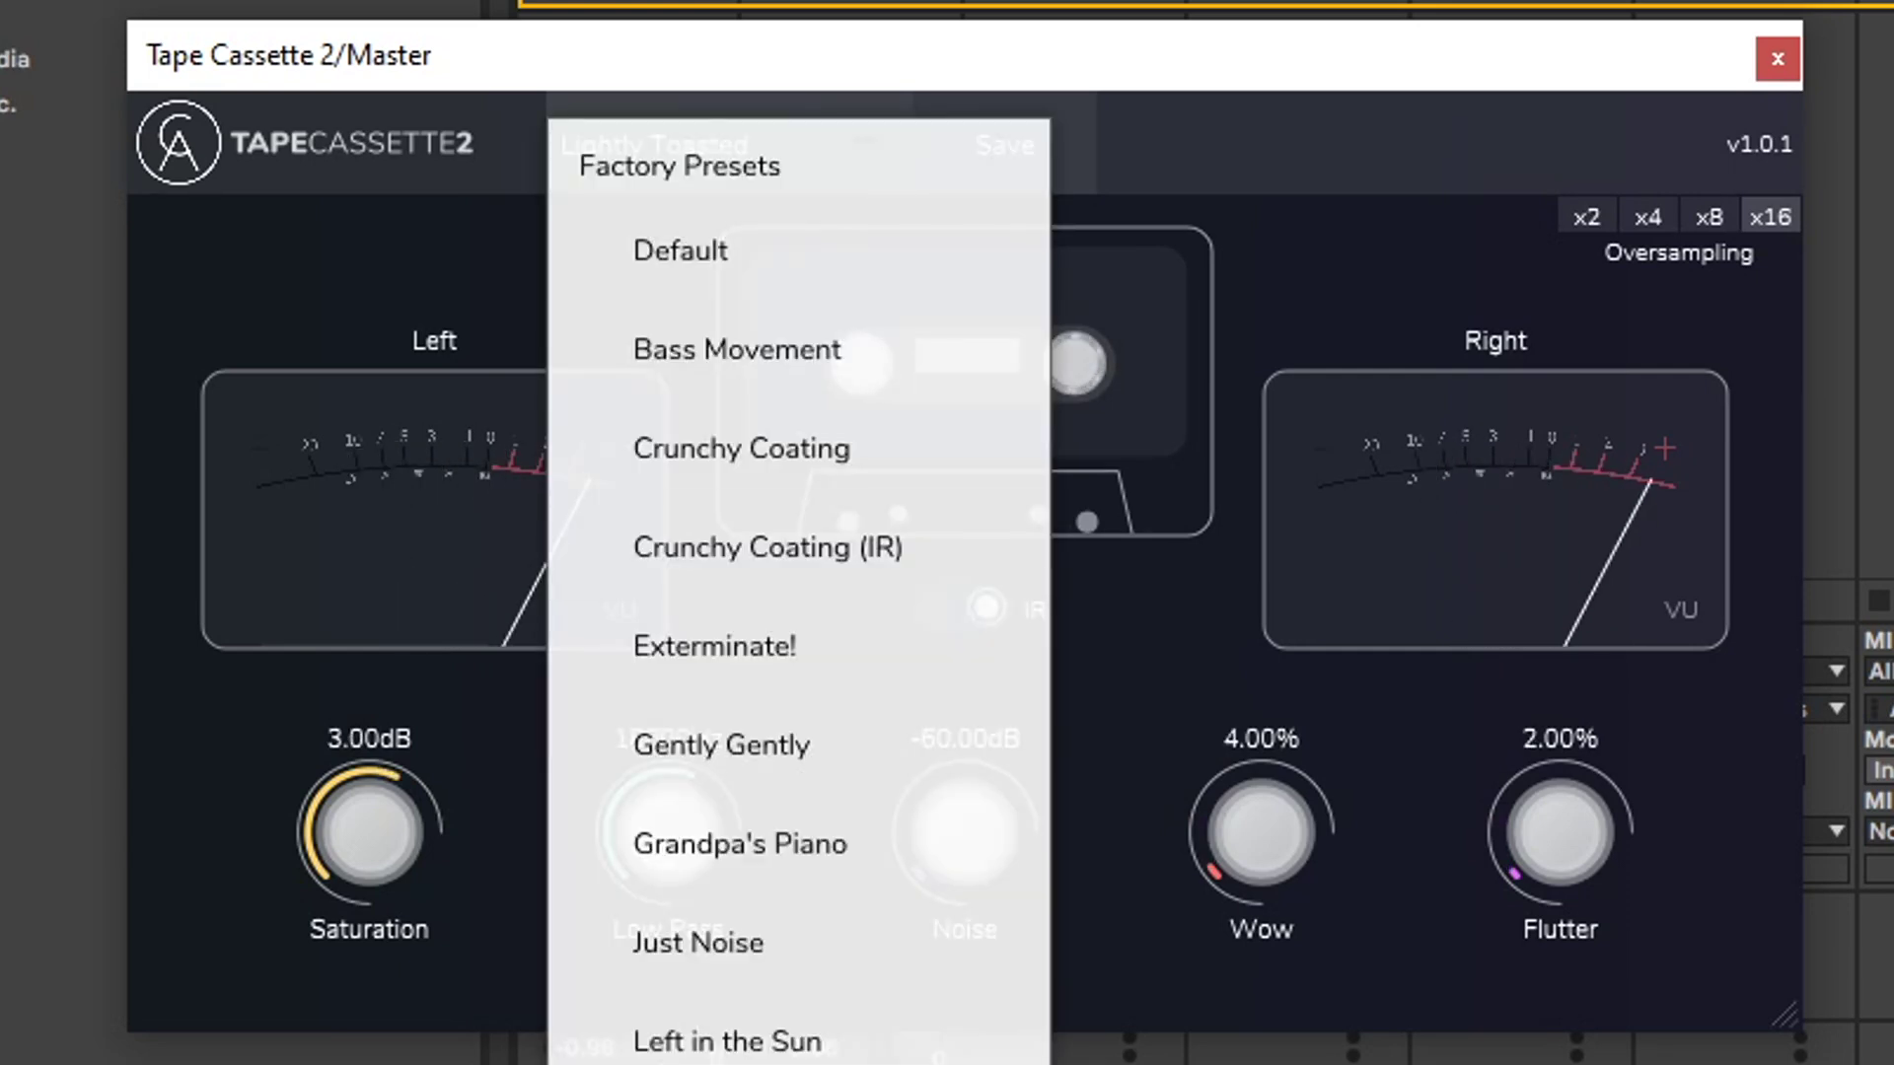
pyautogui.click(830, 1064)
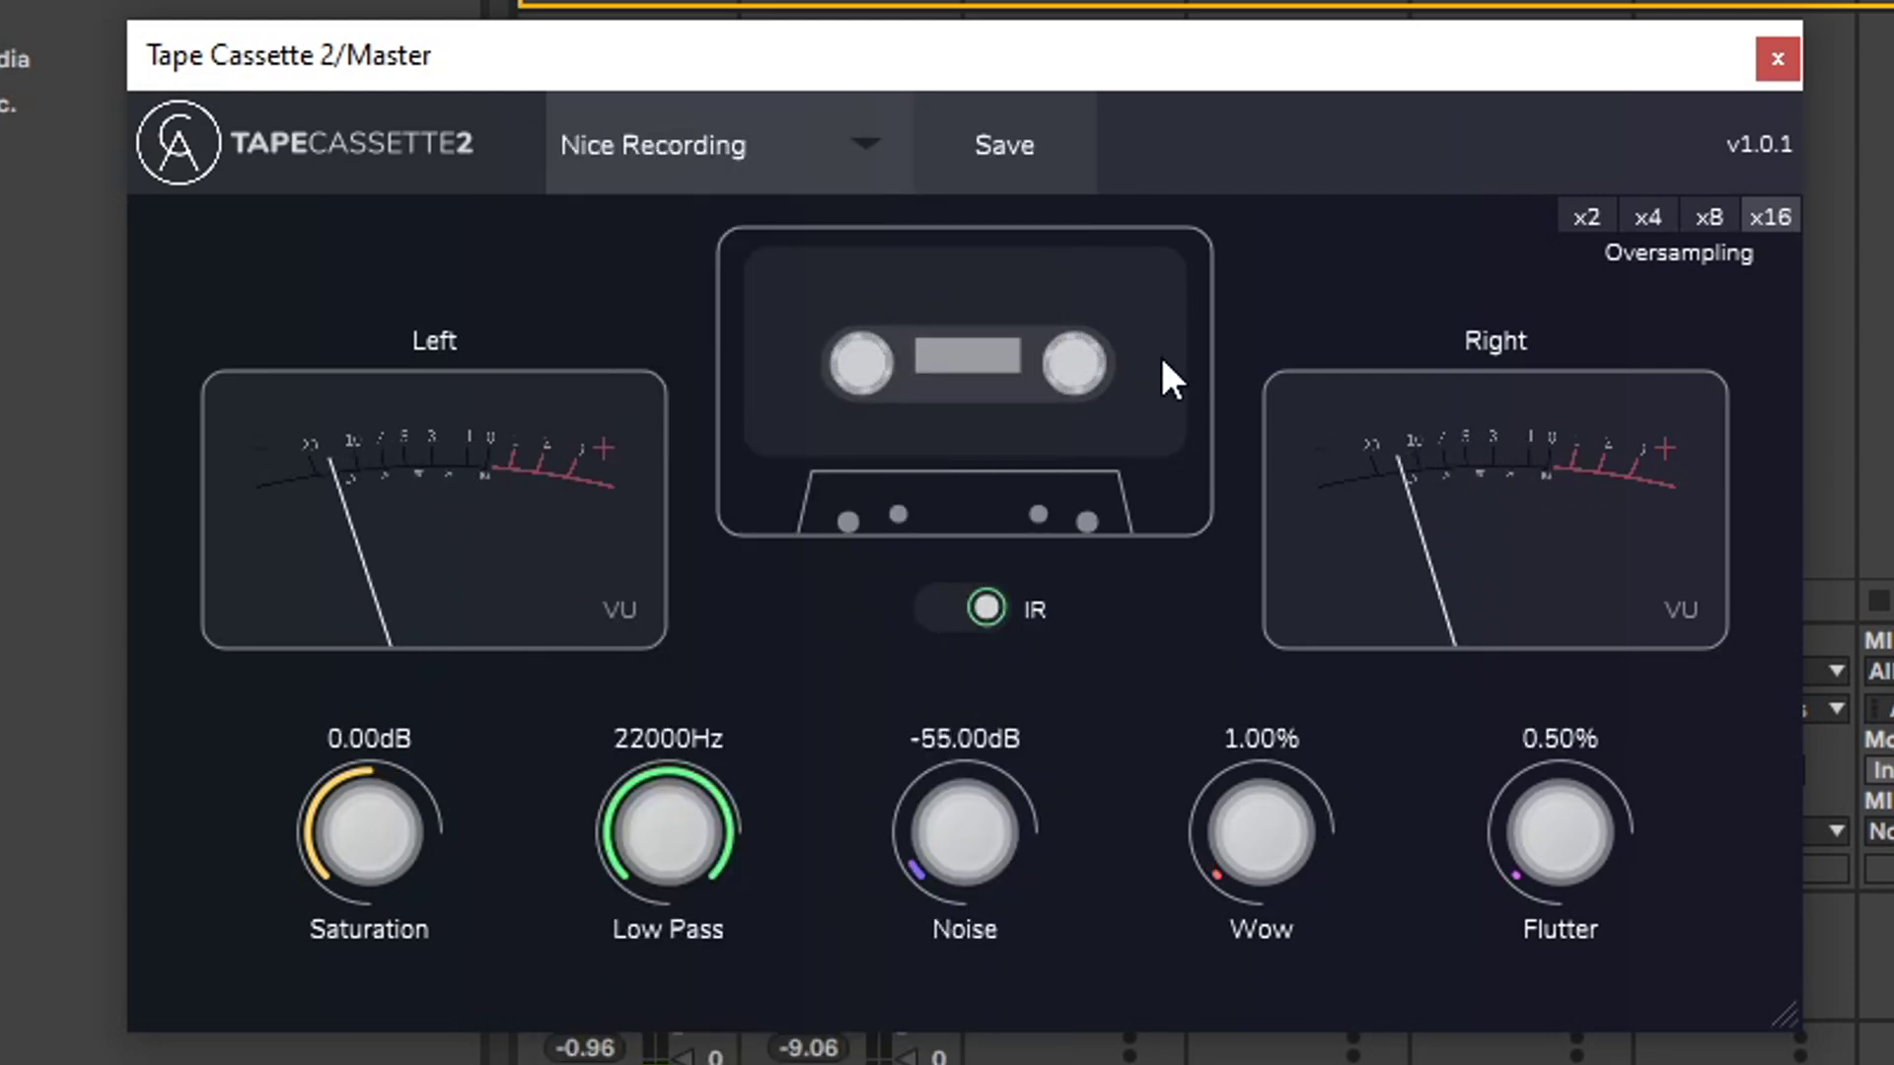
pyautogui.click(870, 144)
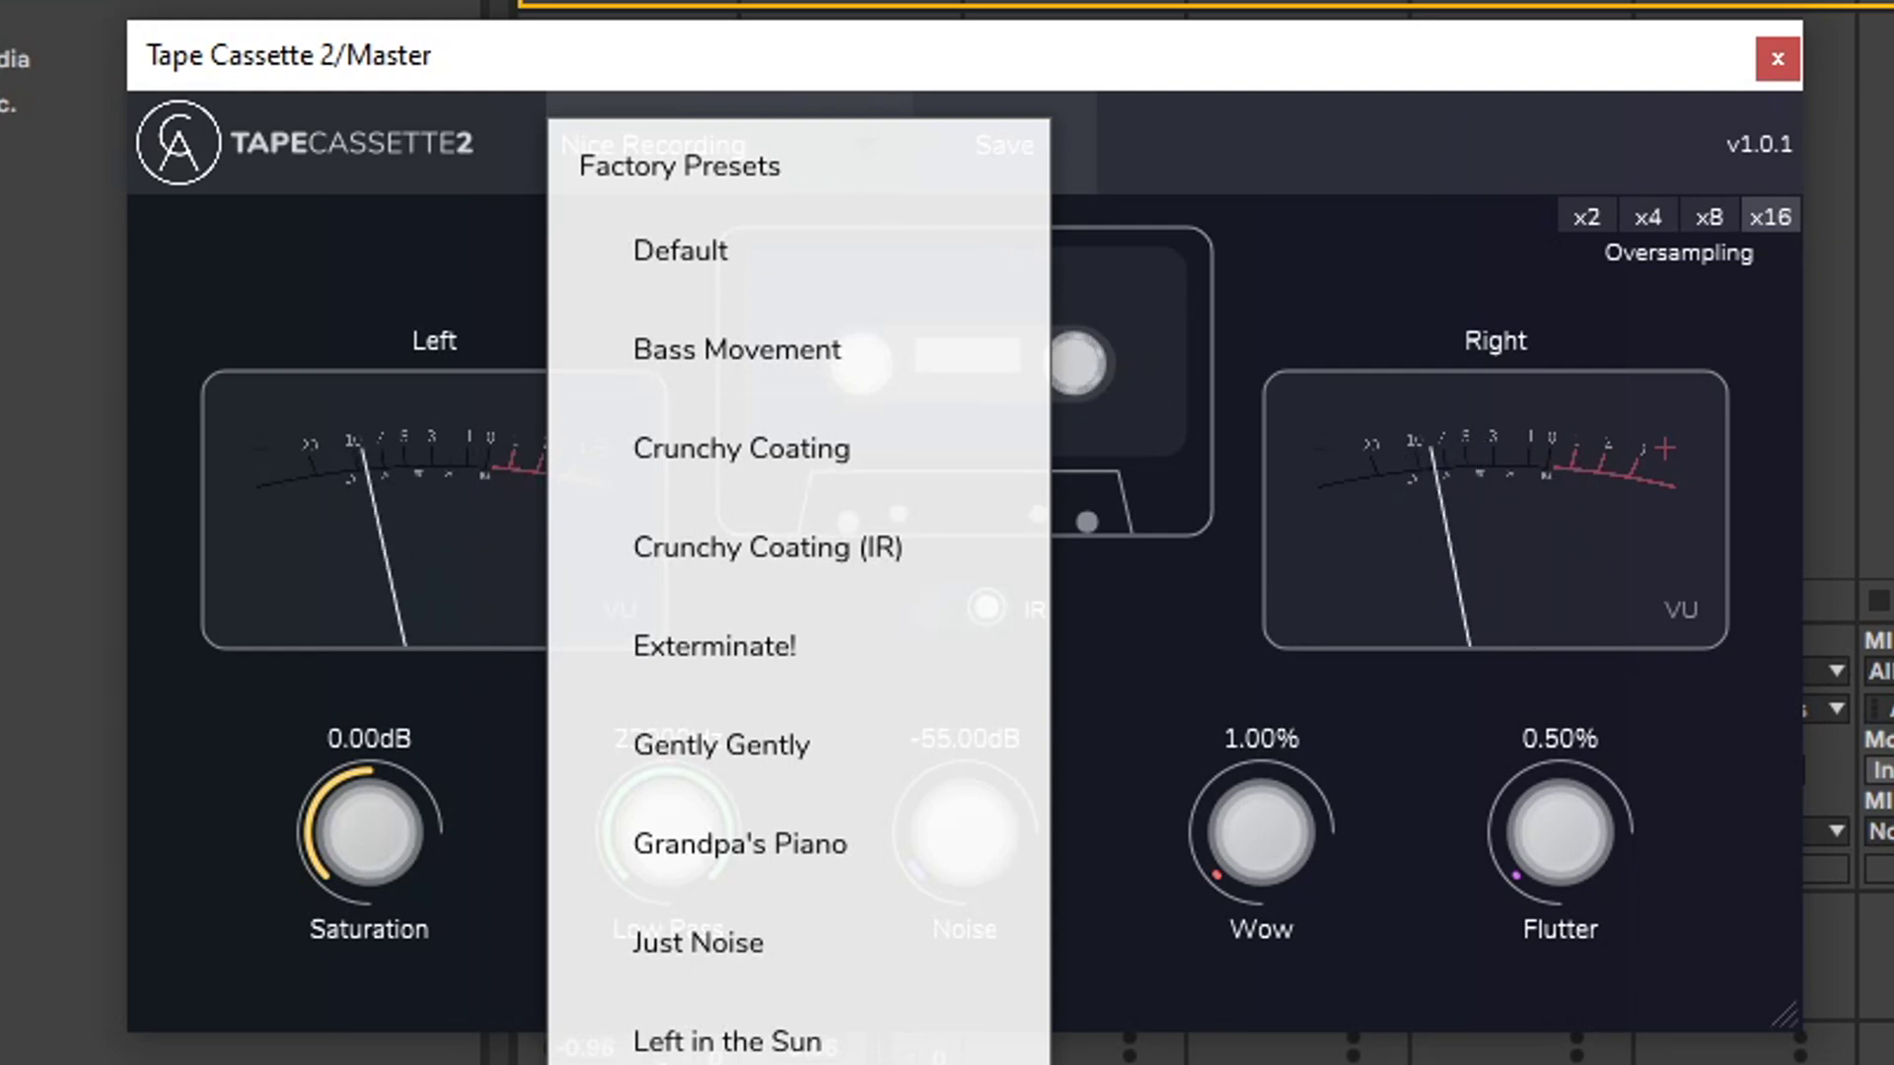
pyautogui.click(749, 1064)
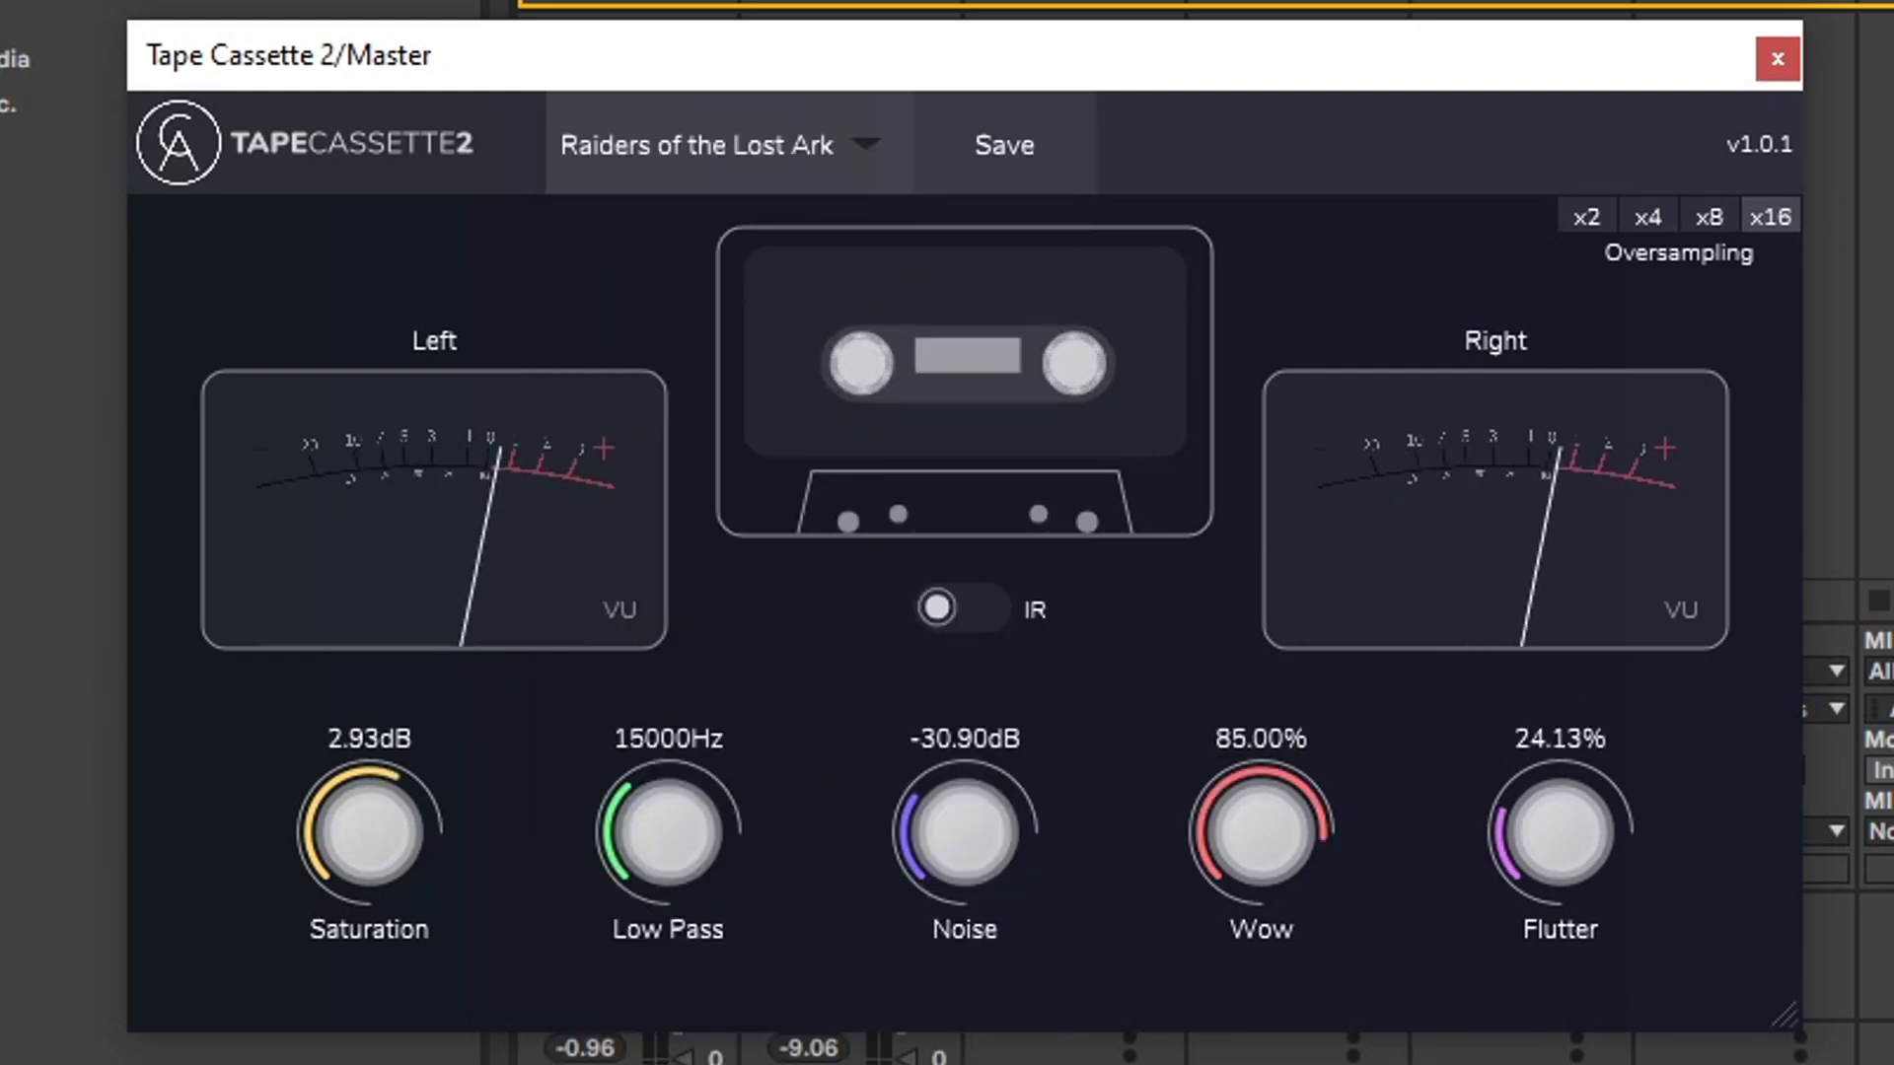
# Hide and reshow the plugin window with Ctrl+Alt+P, then load Soft Noise.
pyautogui.hotkey('ctrl', 'alt', 'p')
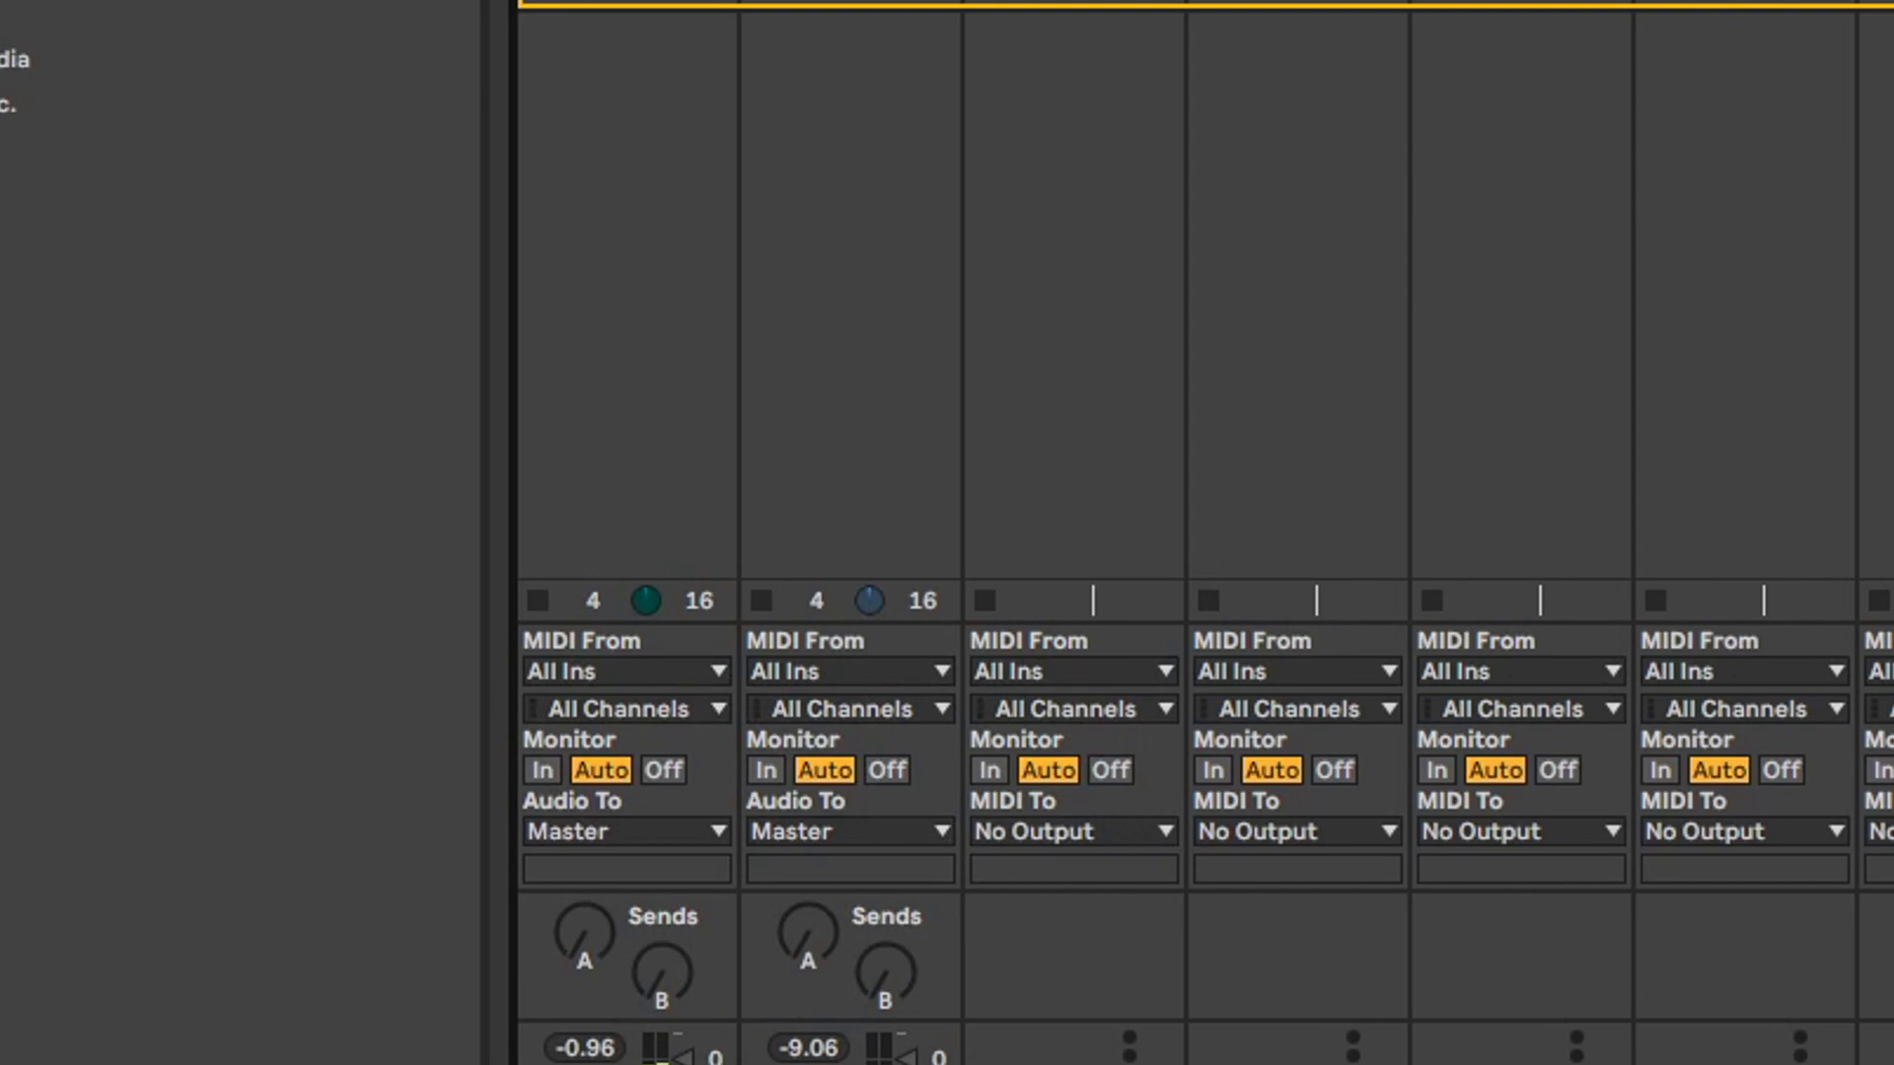
pyautogui.hotkey('ctrl', 'alt', 'p')
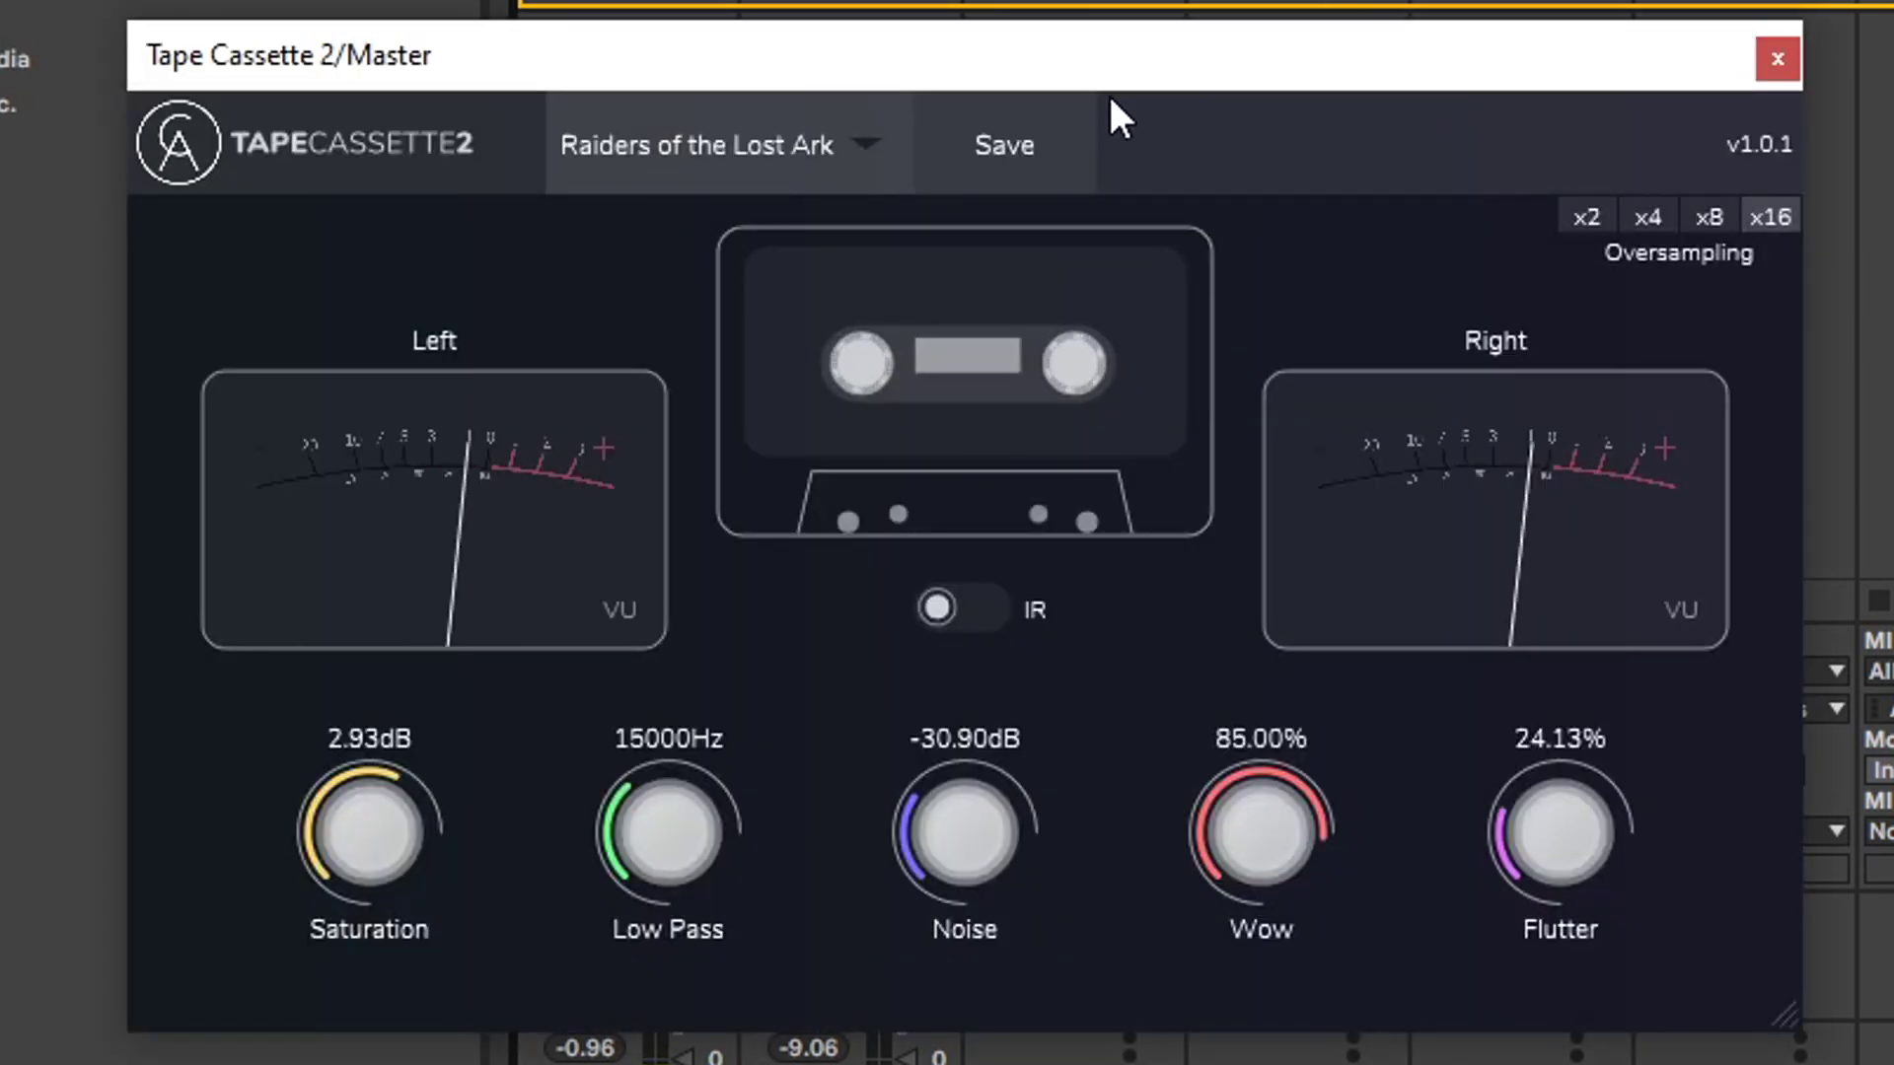
pyautogui.doubleClick(839, 165)
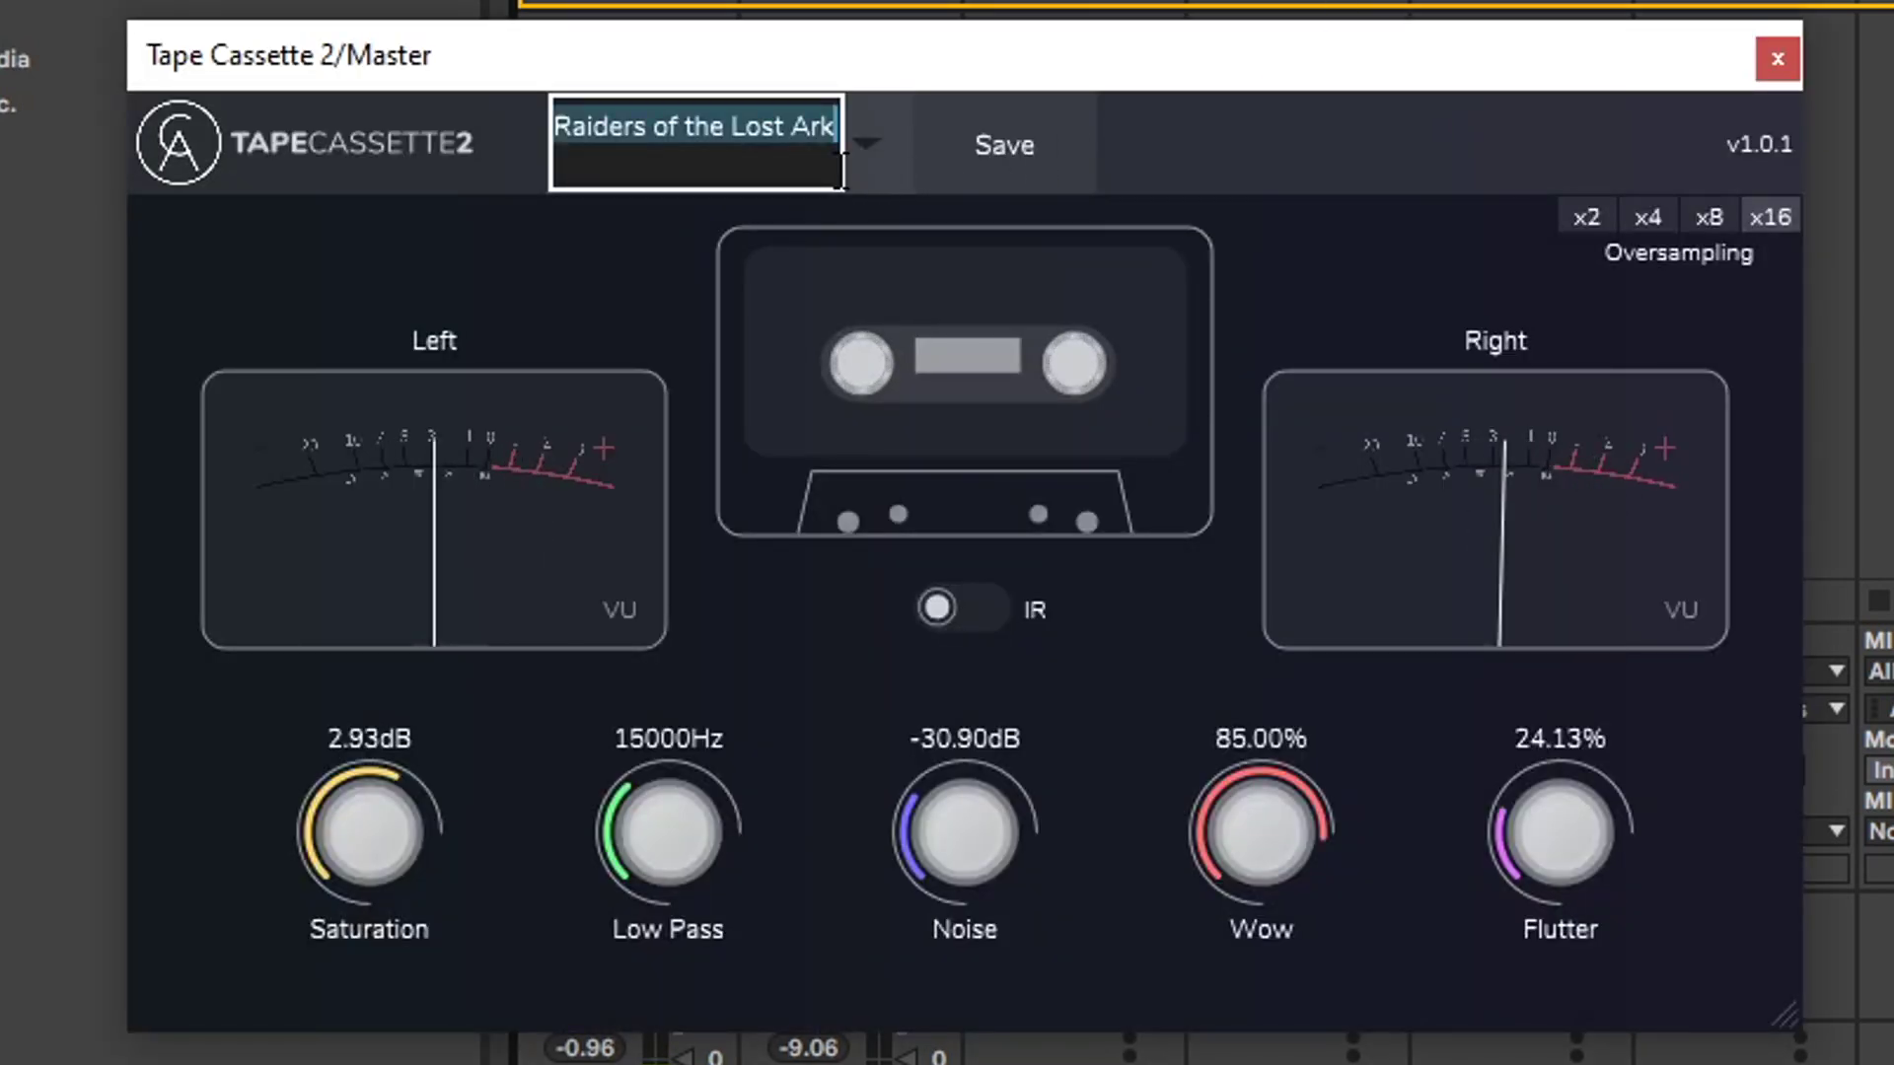
pyautogui.click(872, 168)
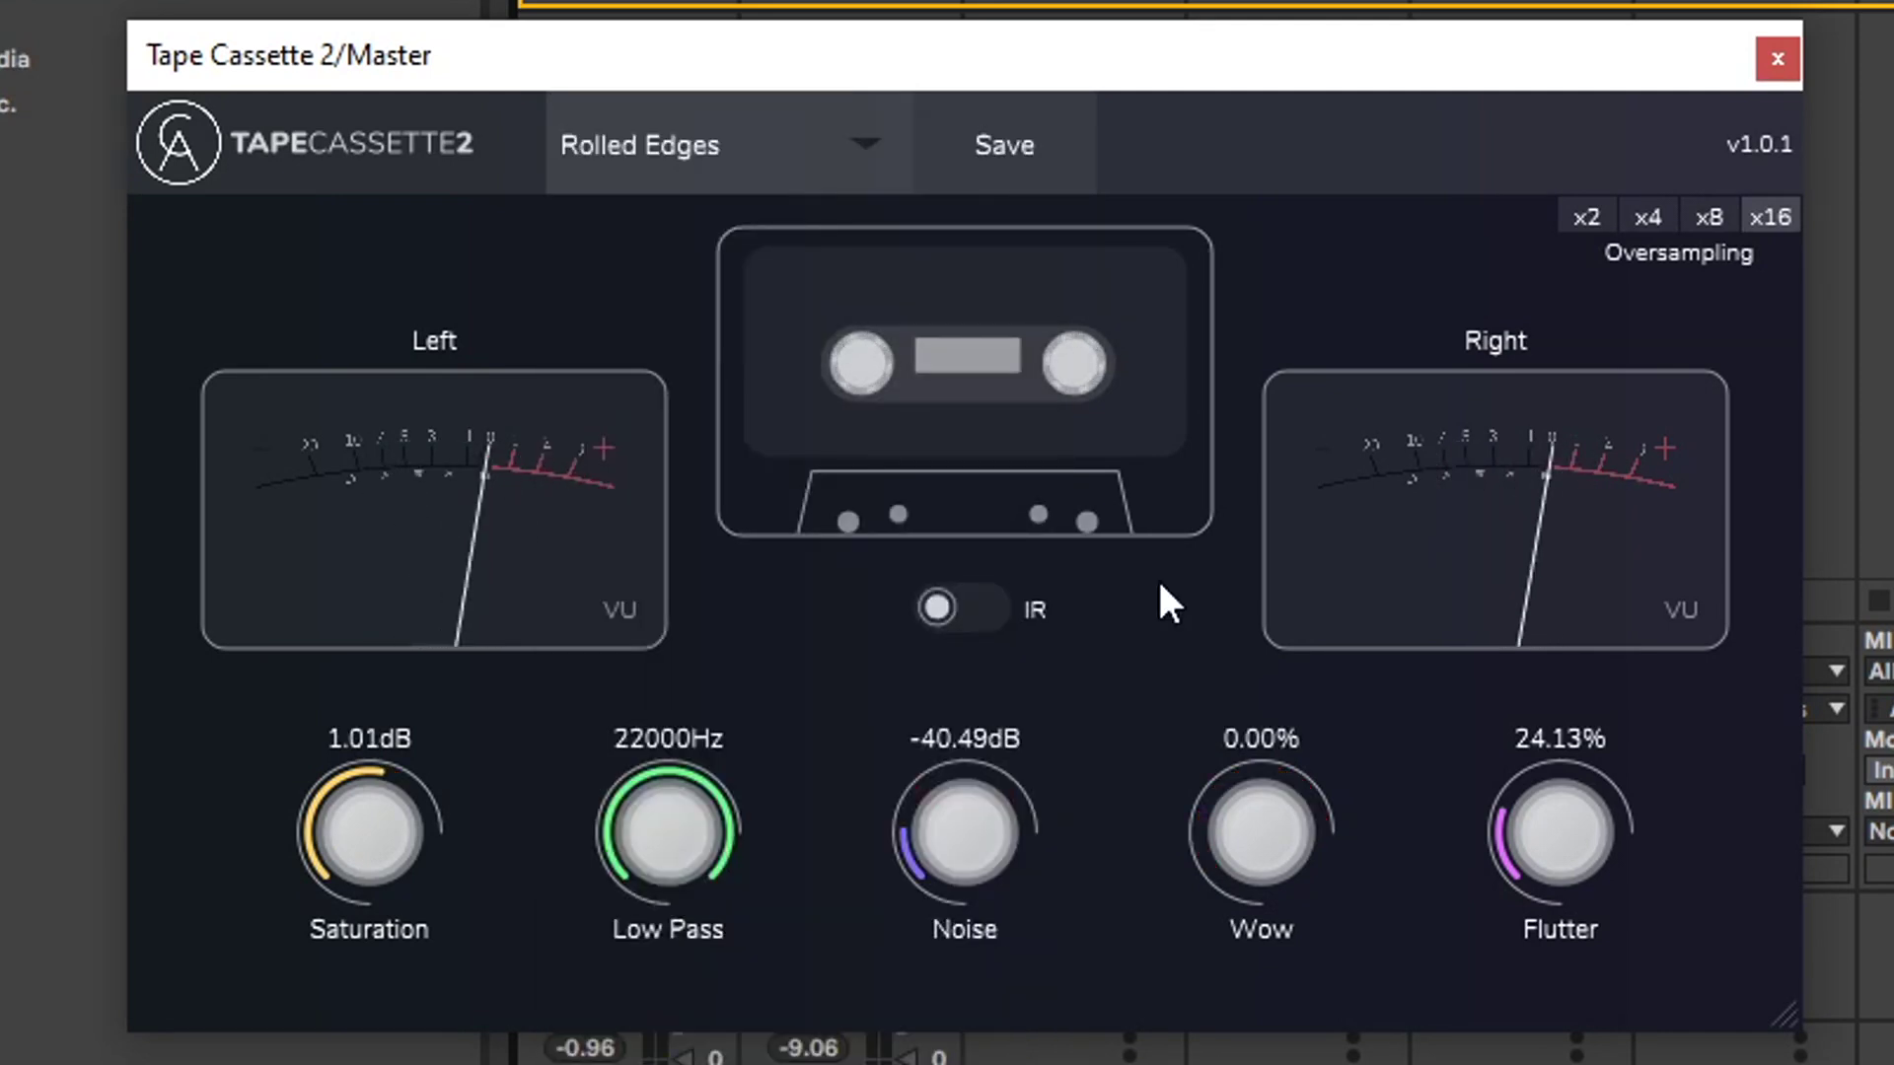
pyautogui.click(879, 161)
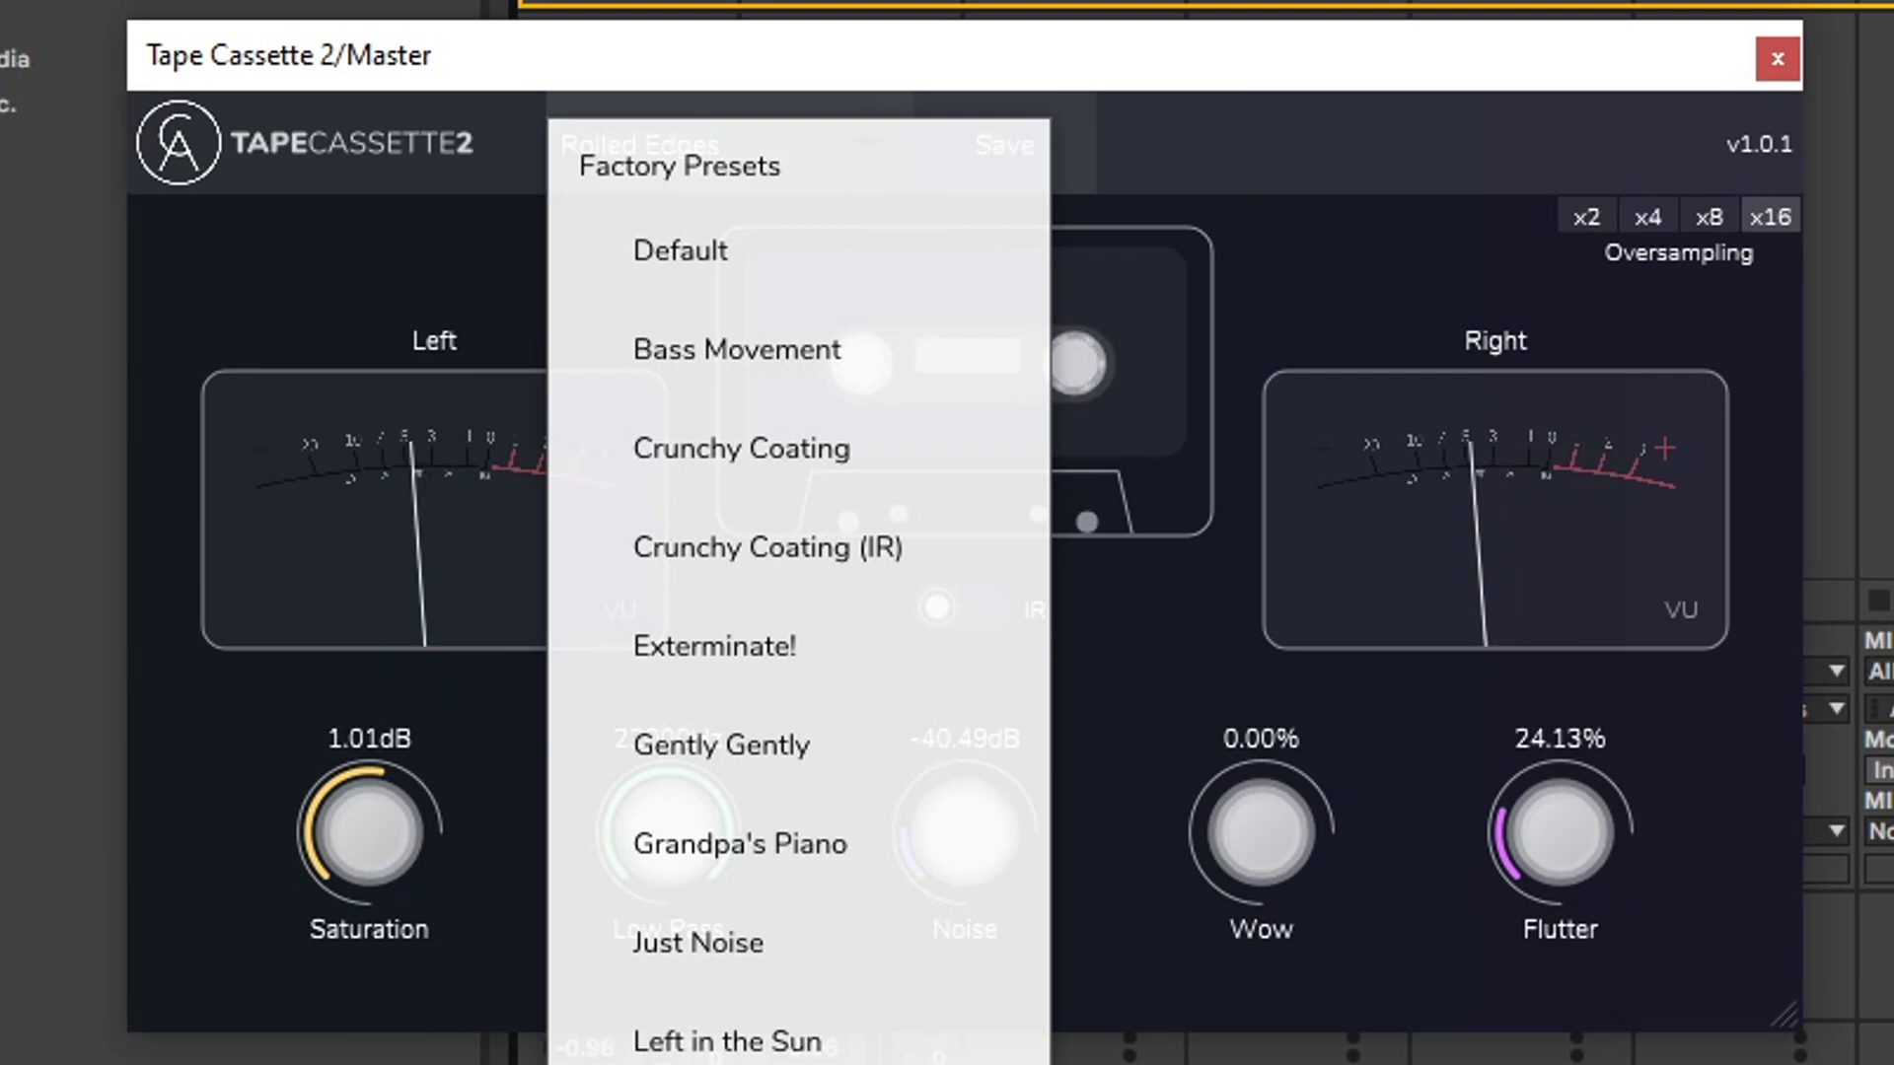
pyautogui.click(893, 613)
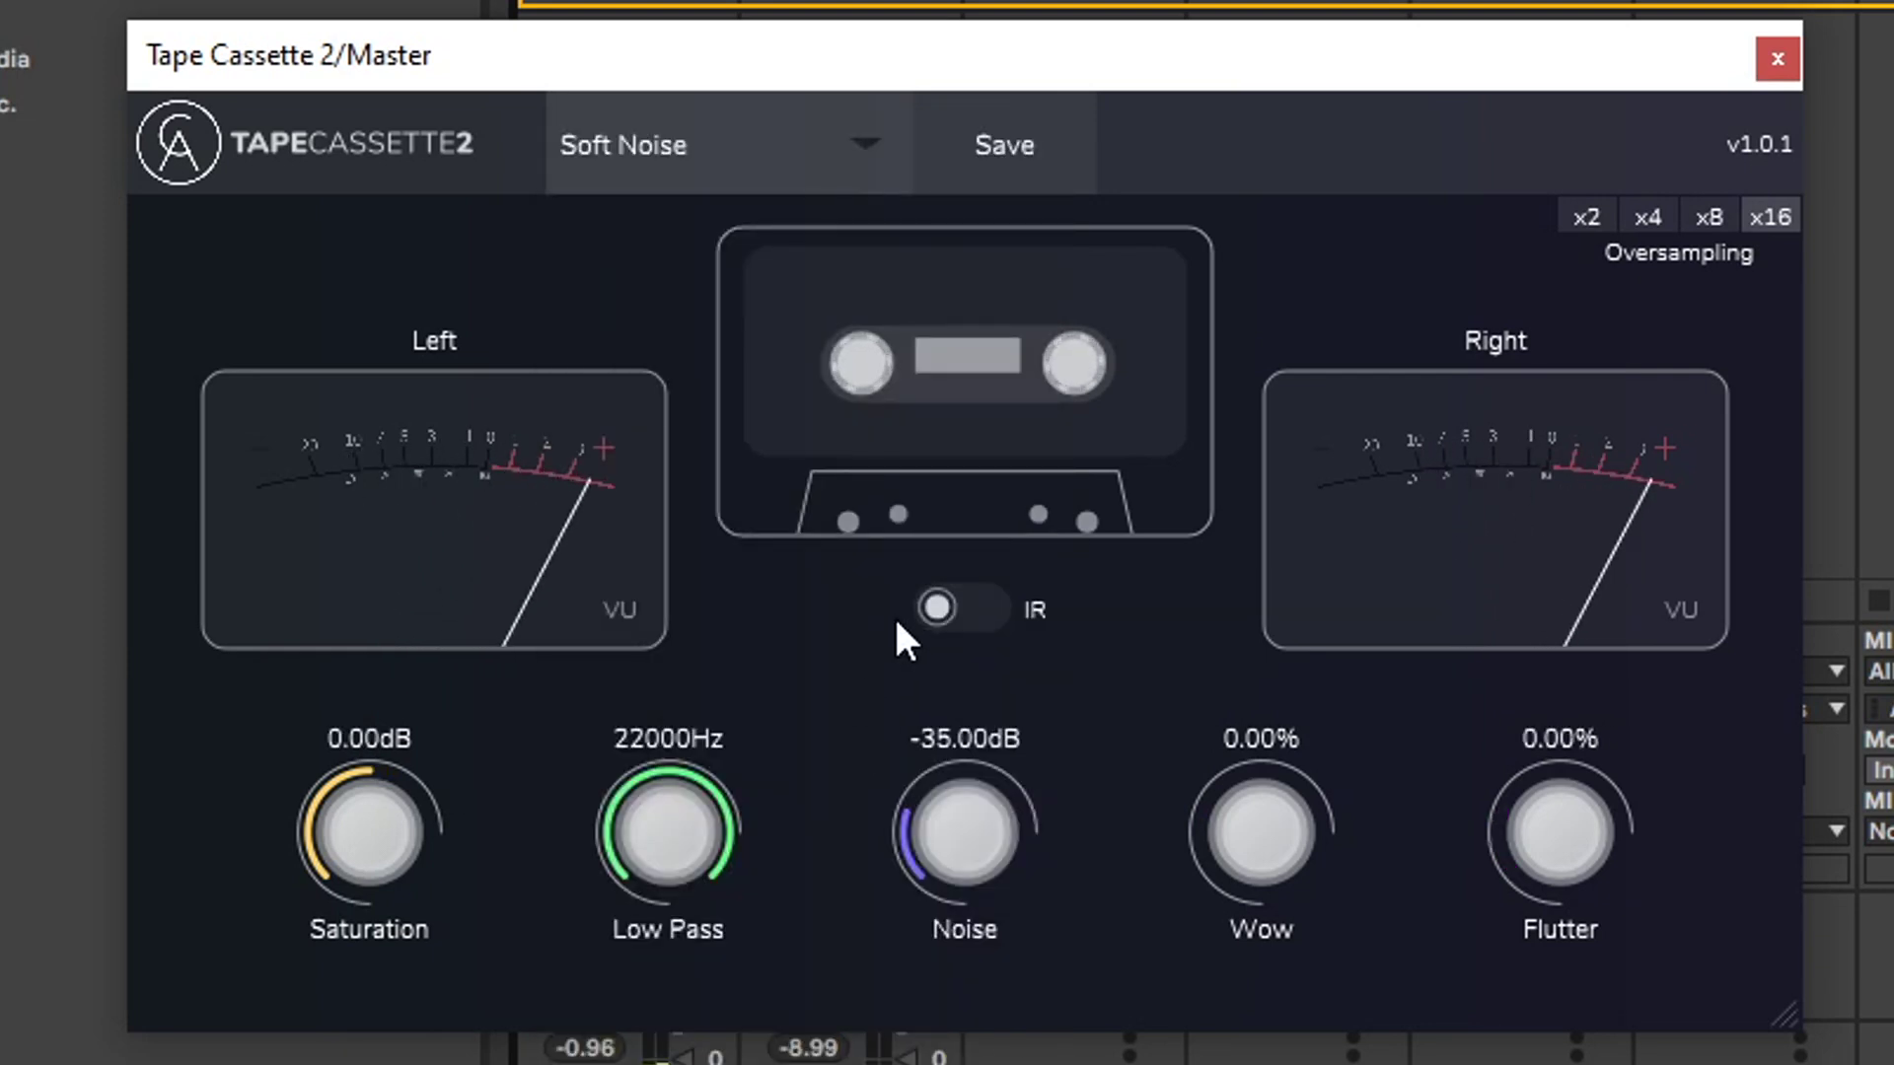
# Load the Warm Vibrato preset, then go back to Default.
pyautogui.click(874, 143)
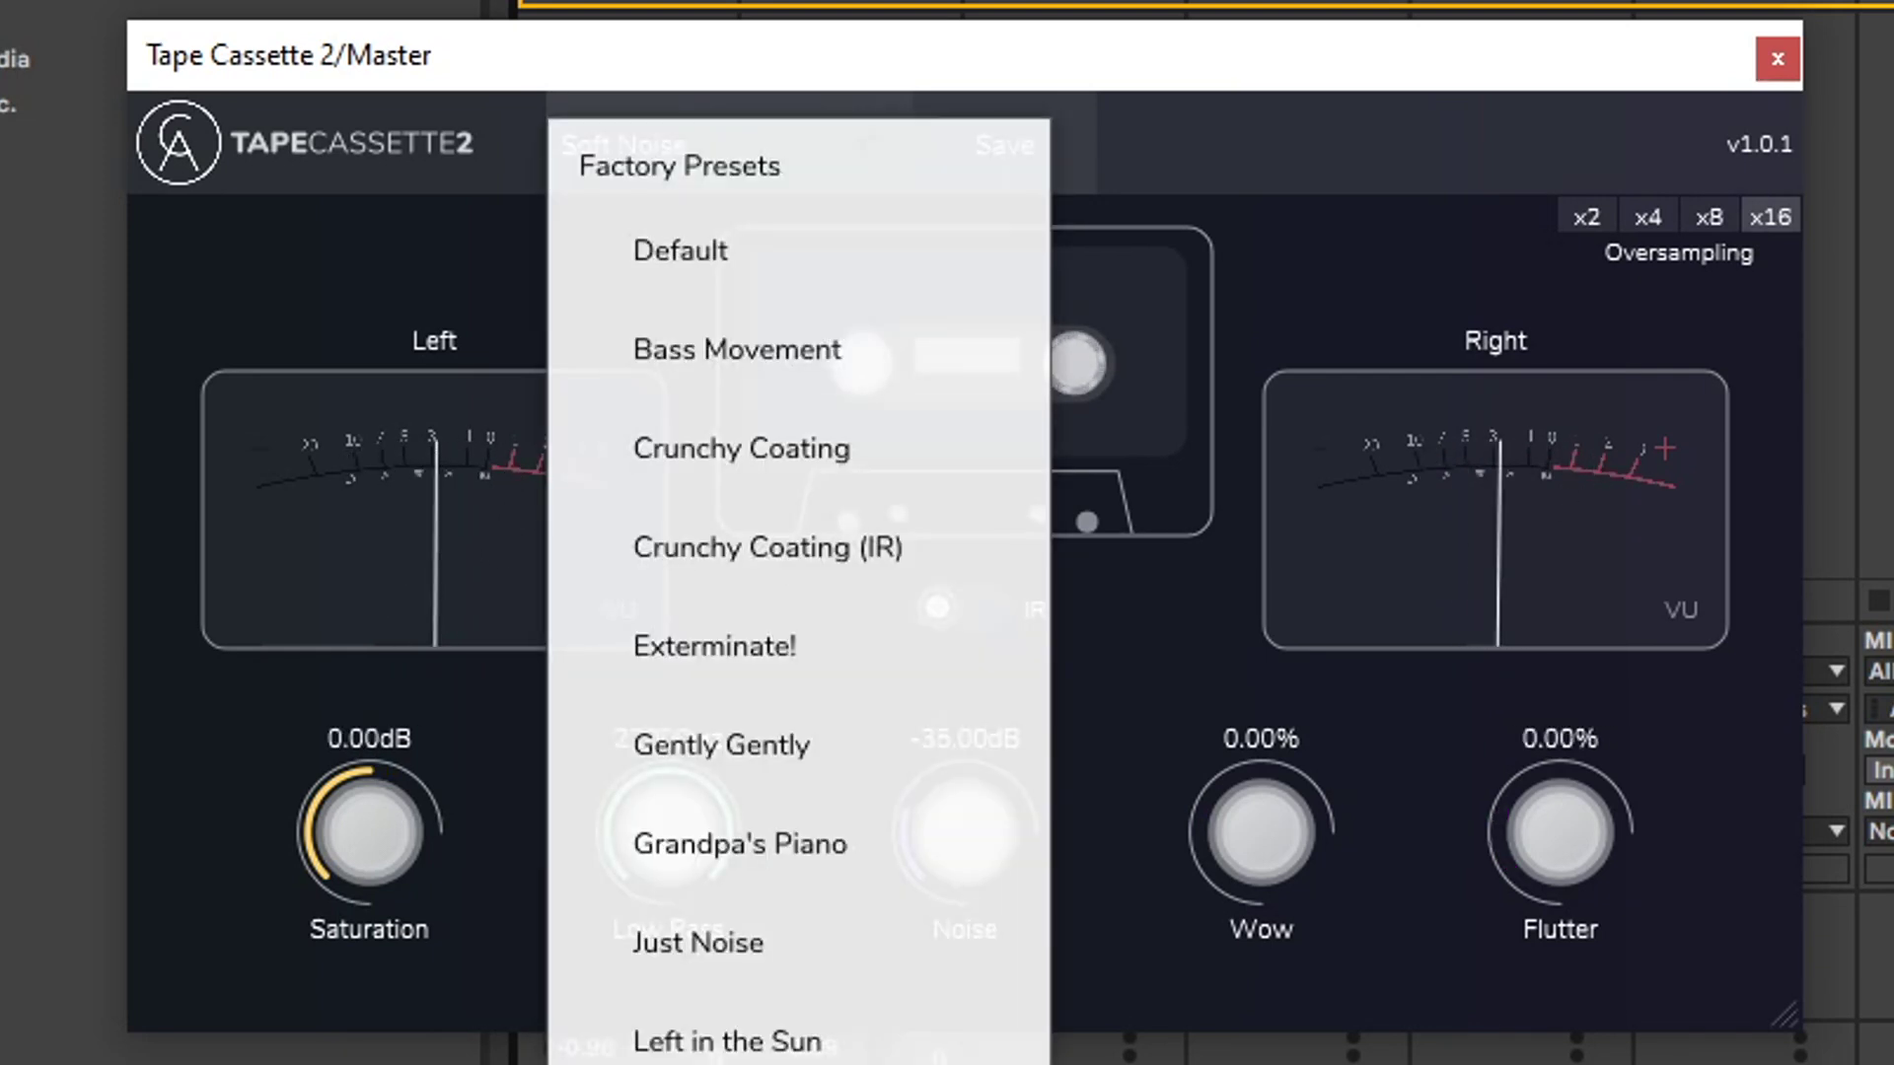
pyautogui.click(980, 701)
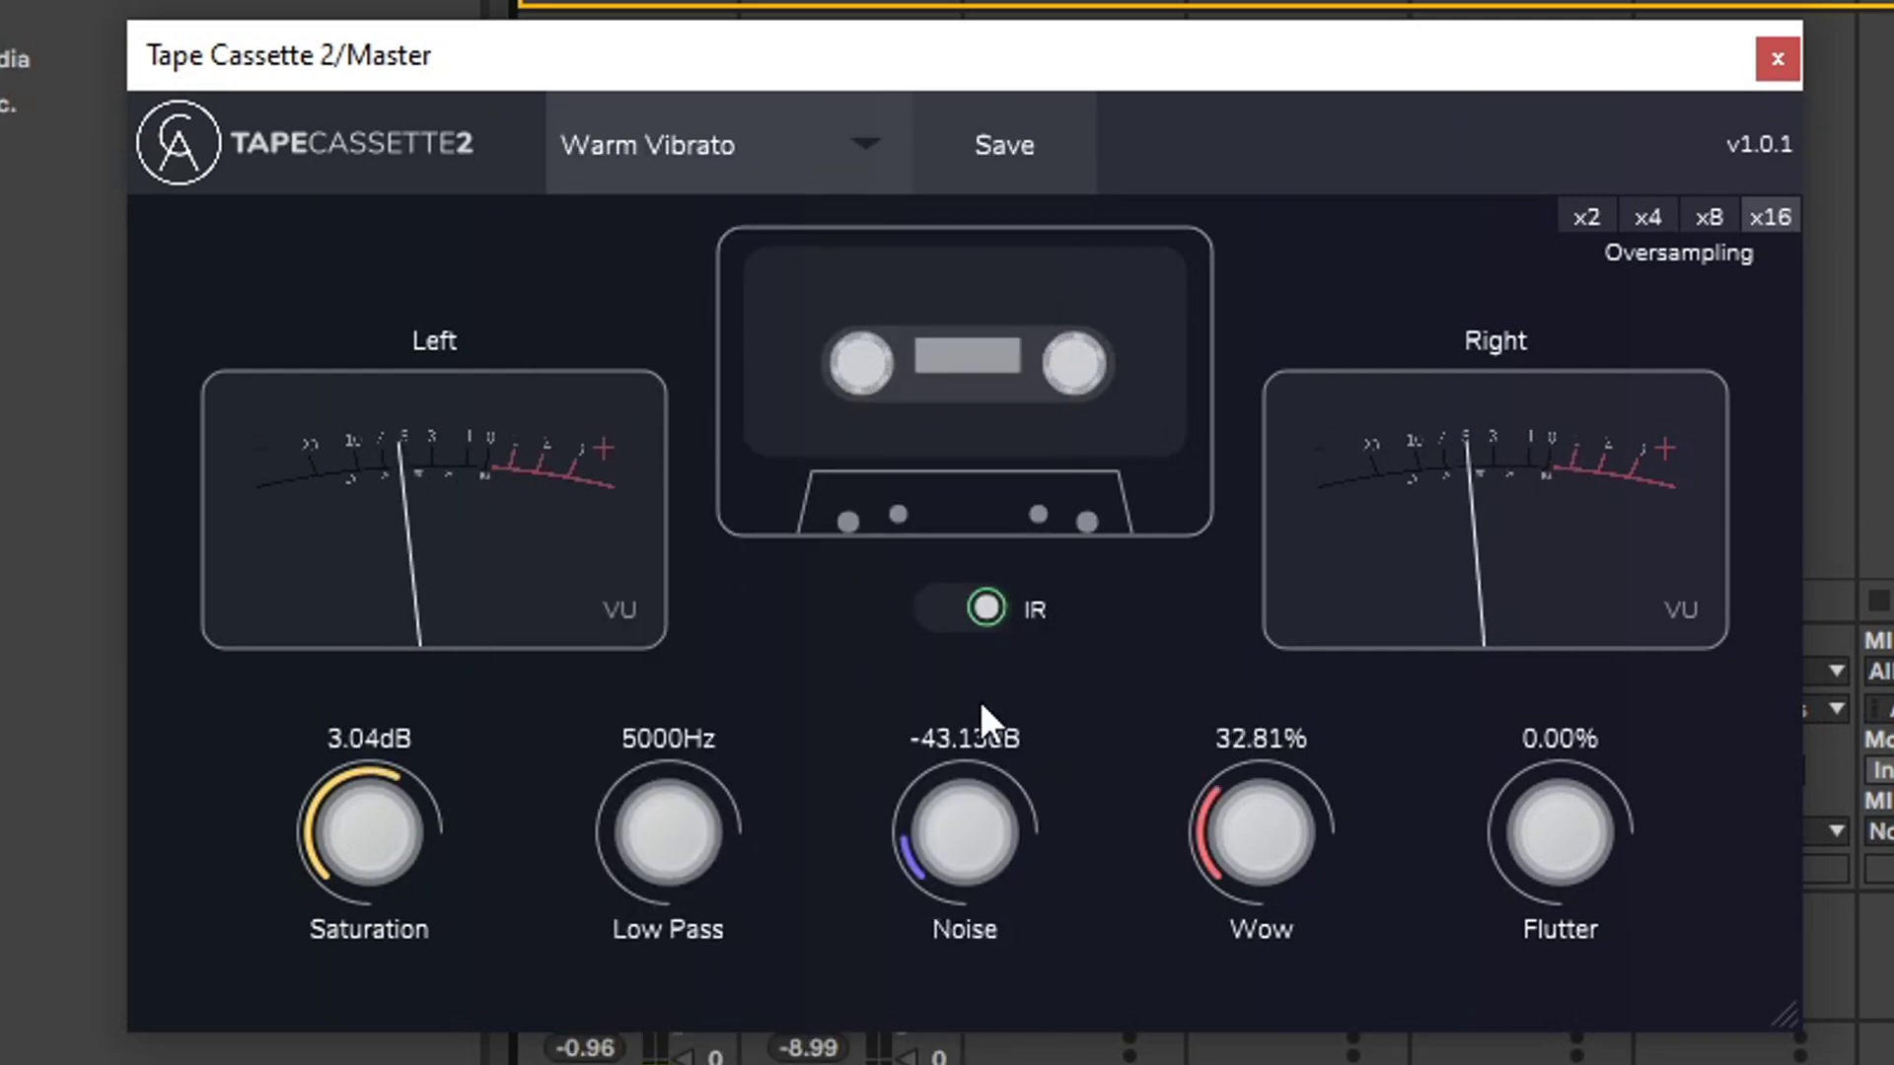
pyautogui.click(868, 161)
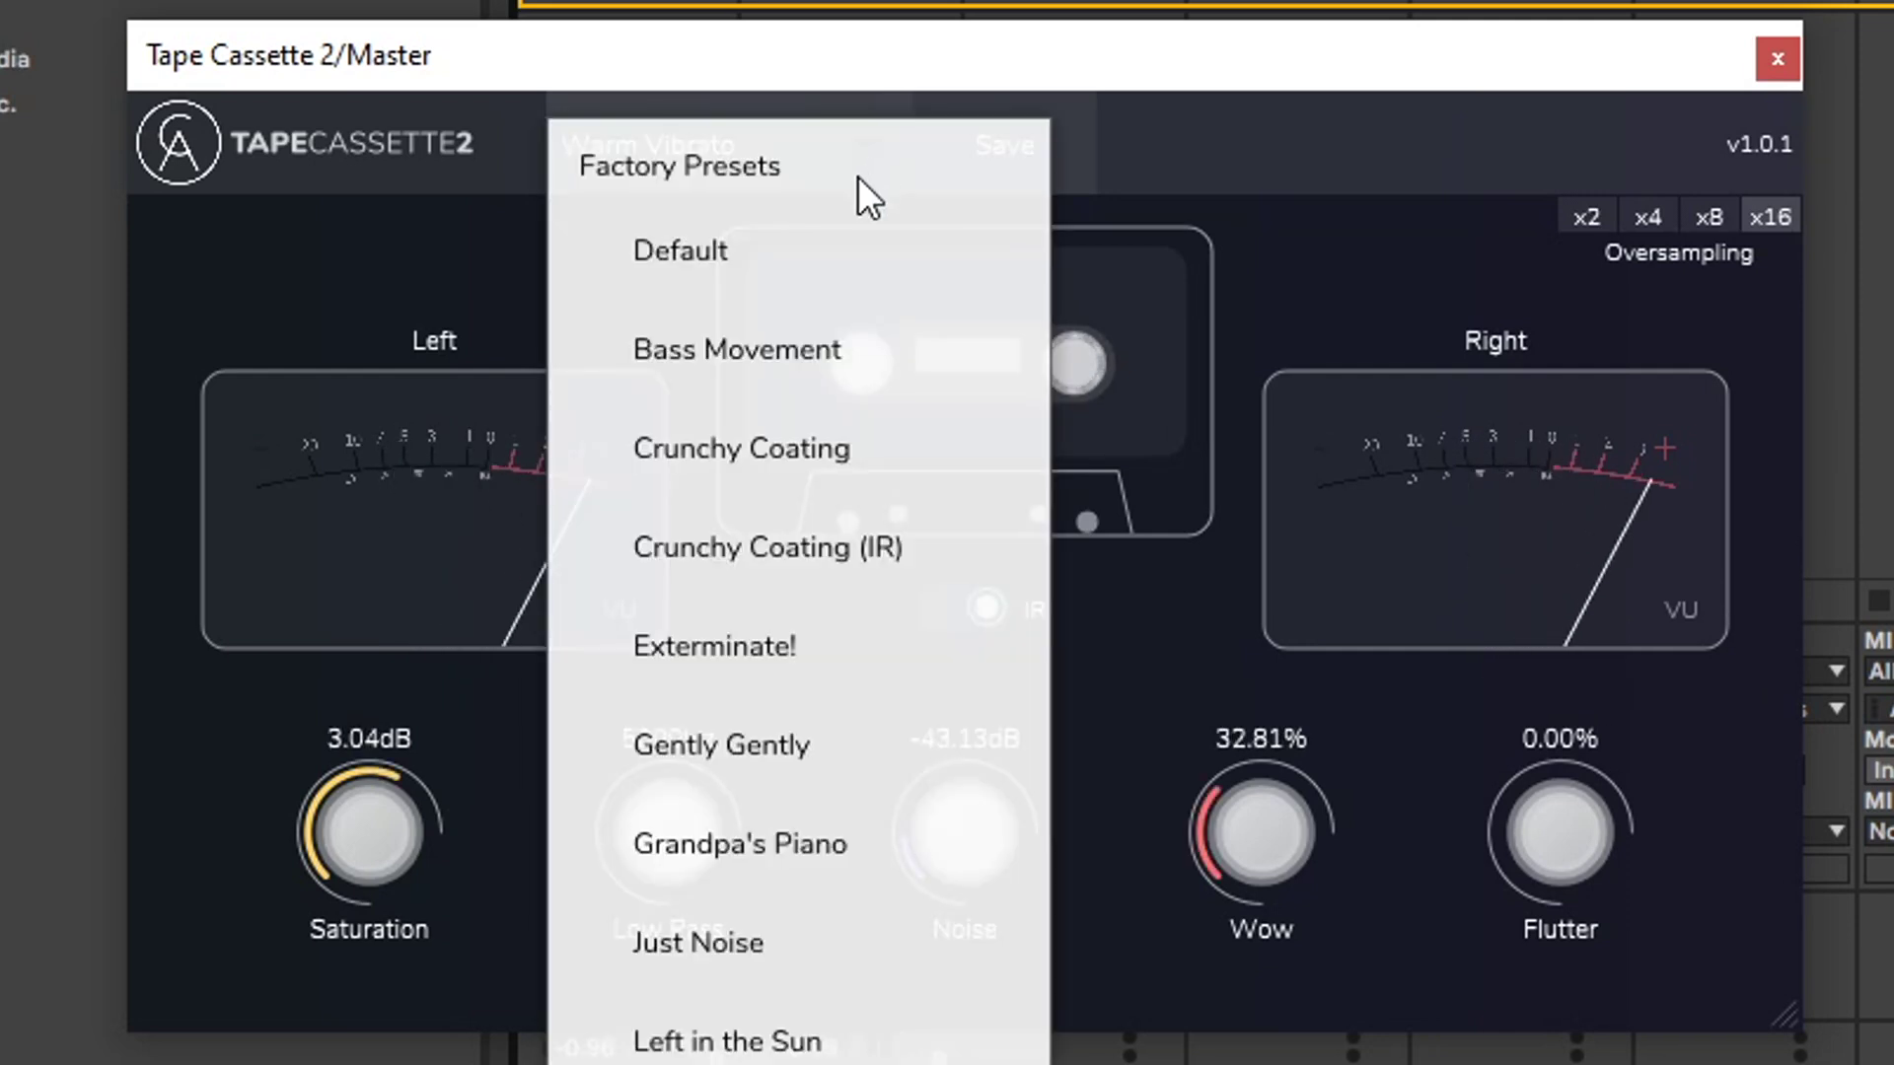
pyautogui.click(831, 237)
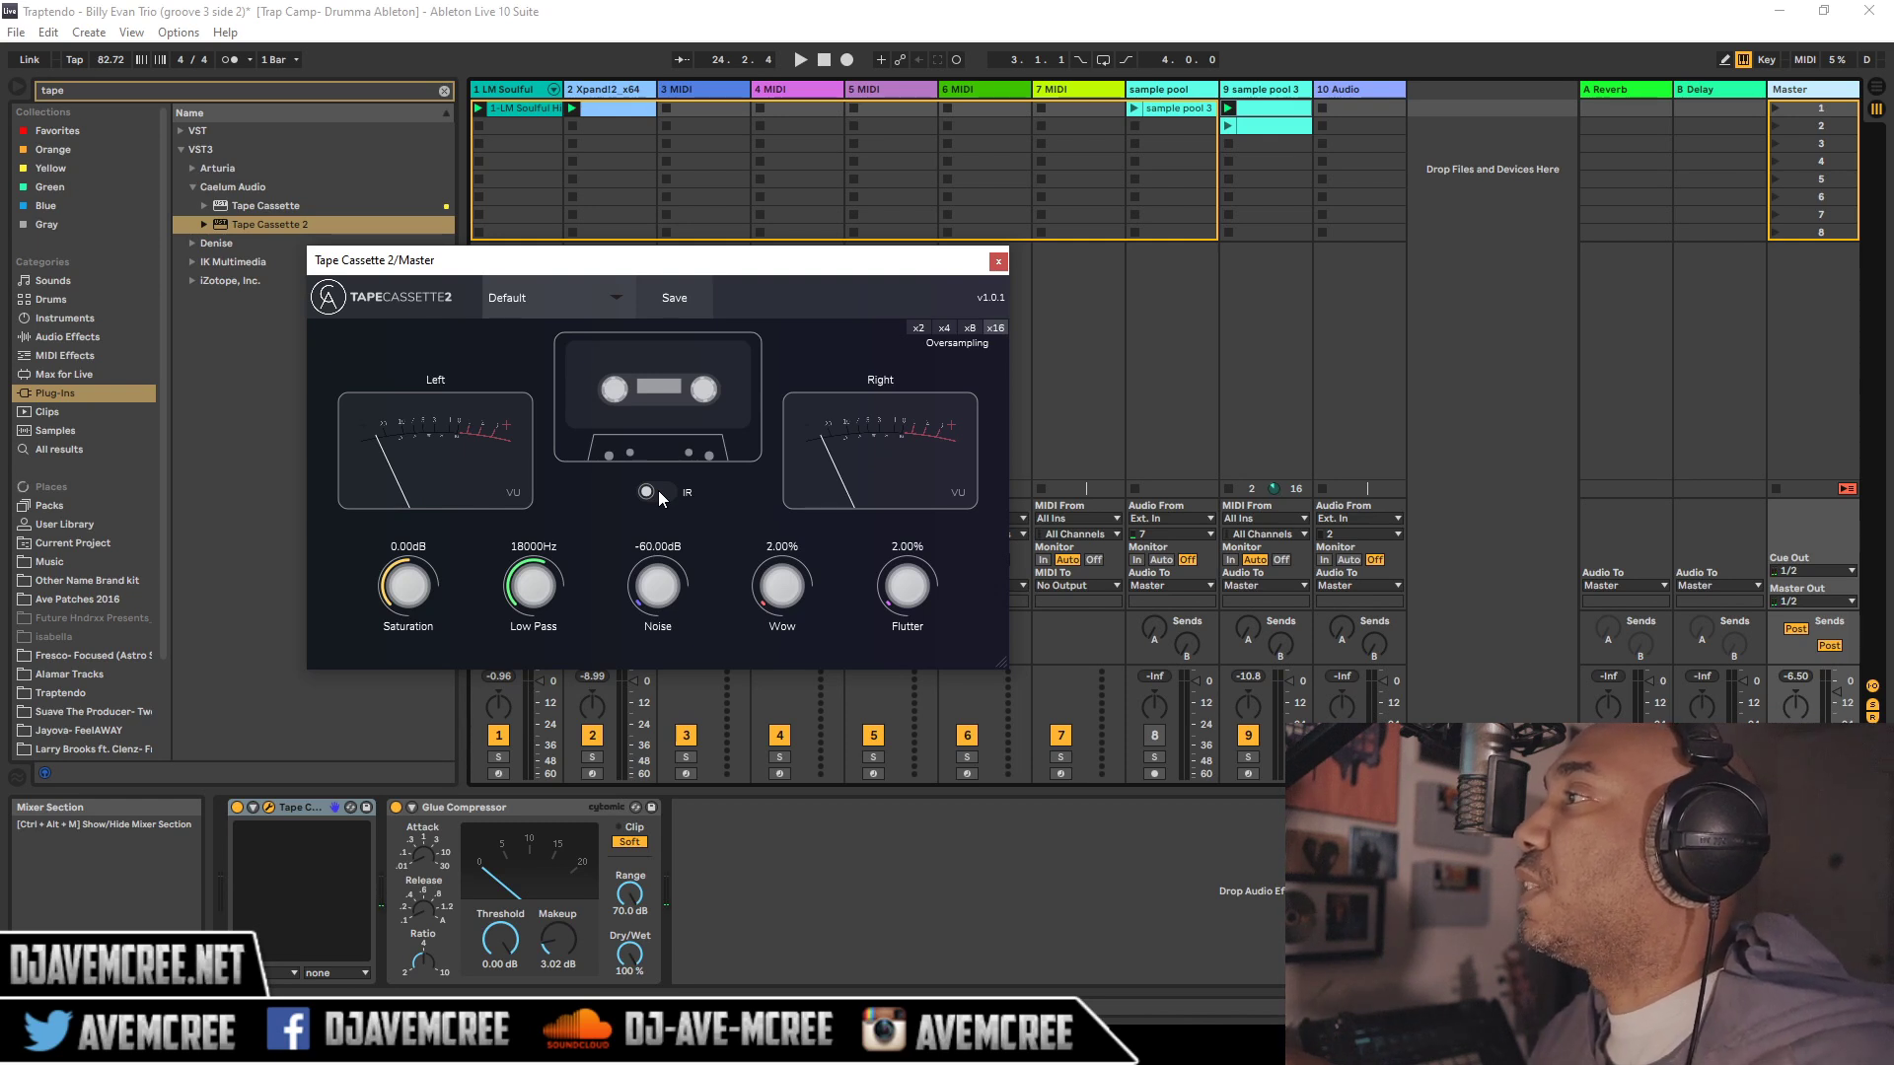
# Start the set playing through Tape Cassette 2 on the Default preset.
pyautogui.press('space')
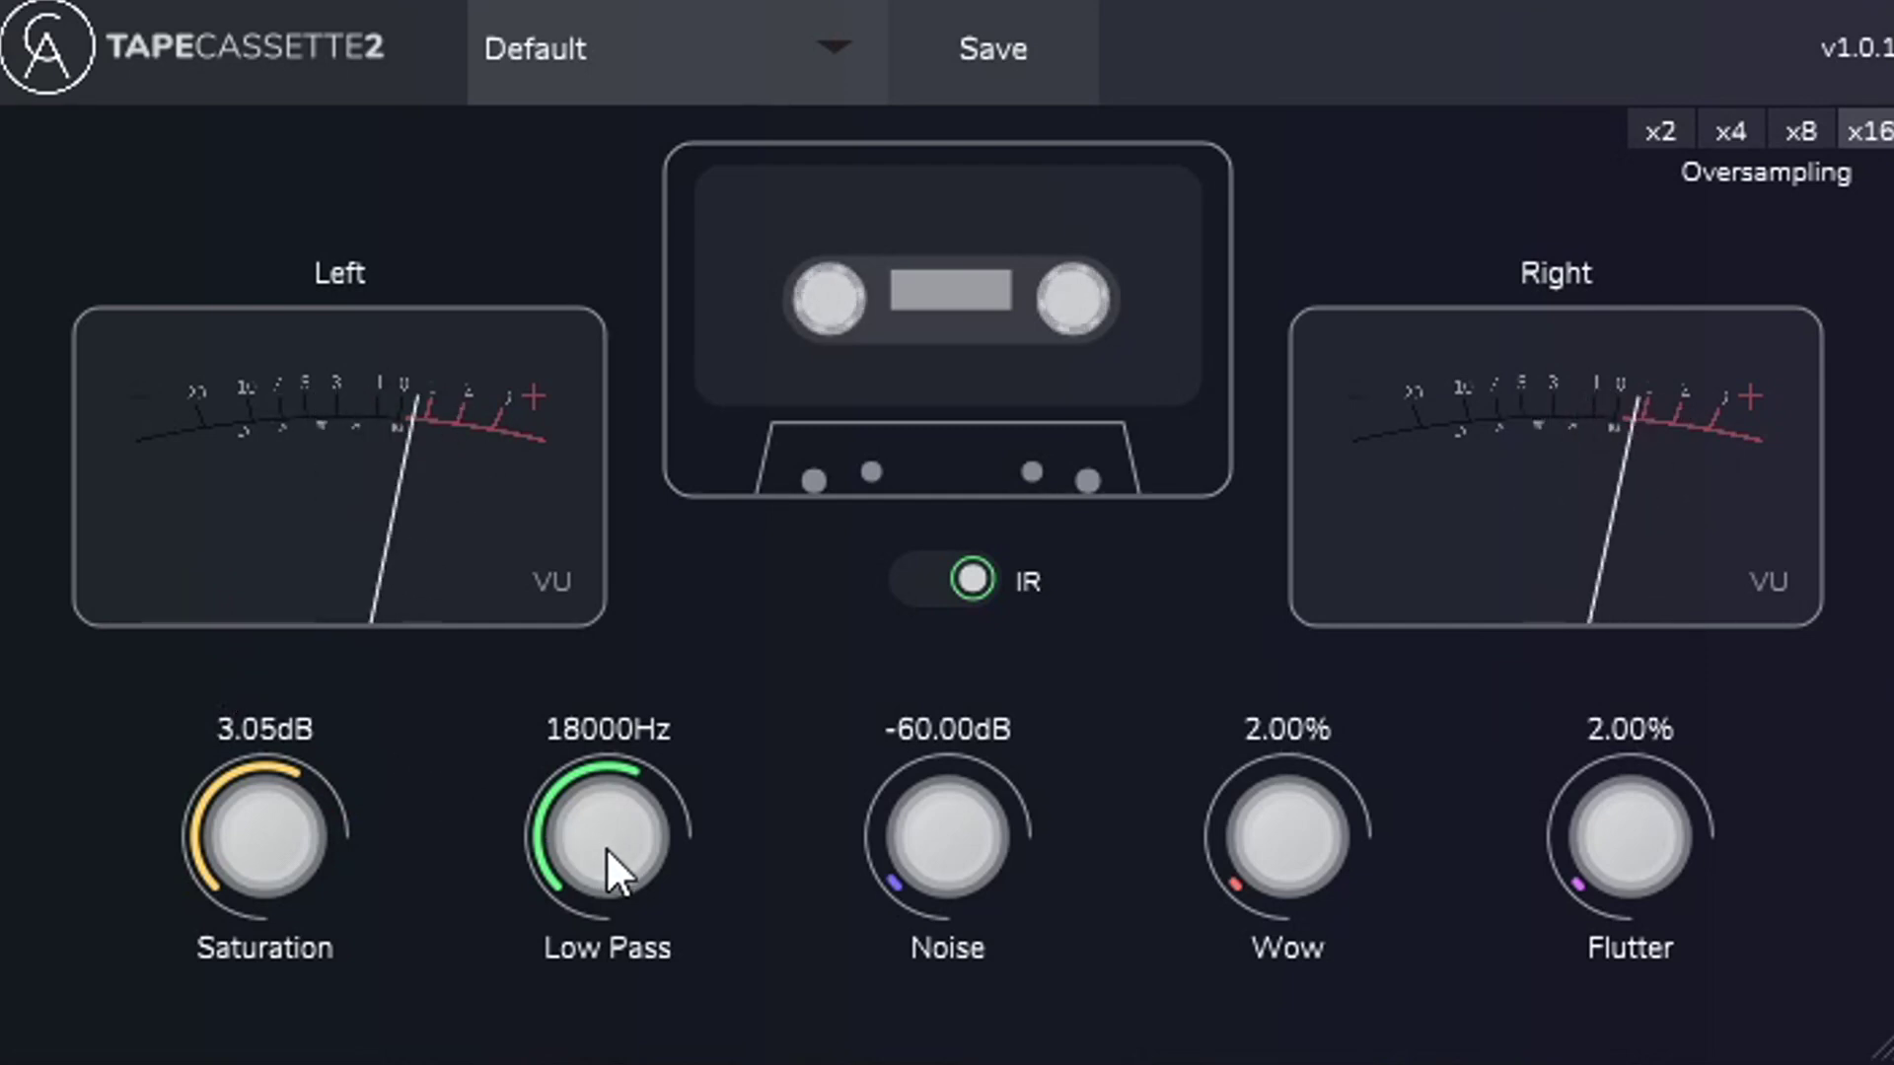
# Raise Low Pass to 22000Hz, then compare IR on and off, leaving it off.
pyautogui.moveTo(605, 848); pyautogui.dragTo(627, 520)
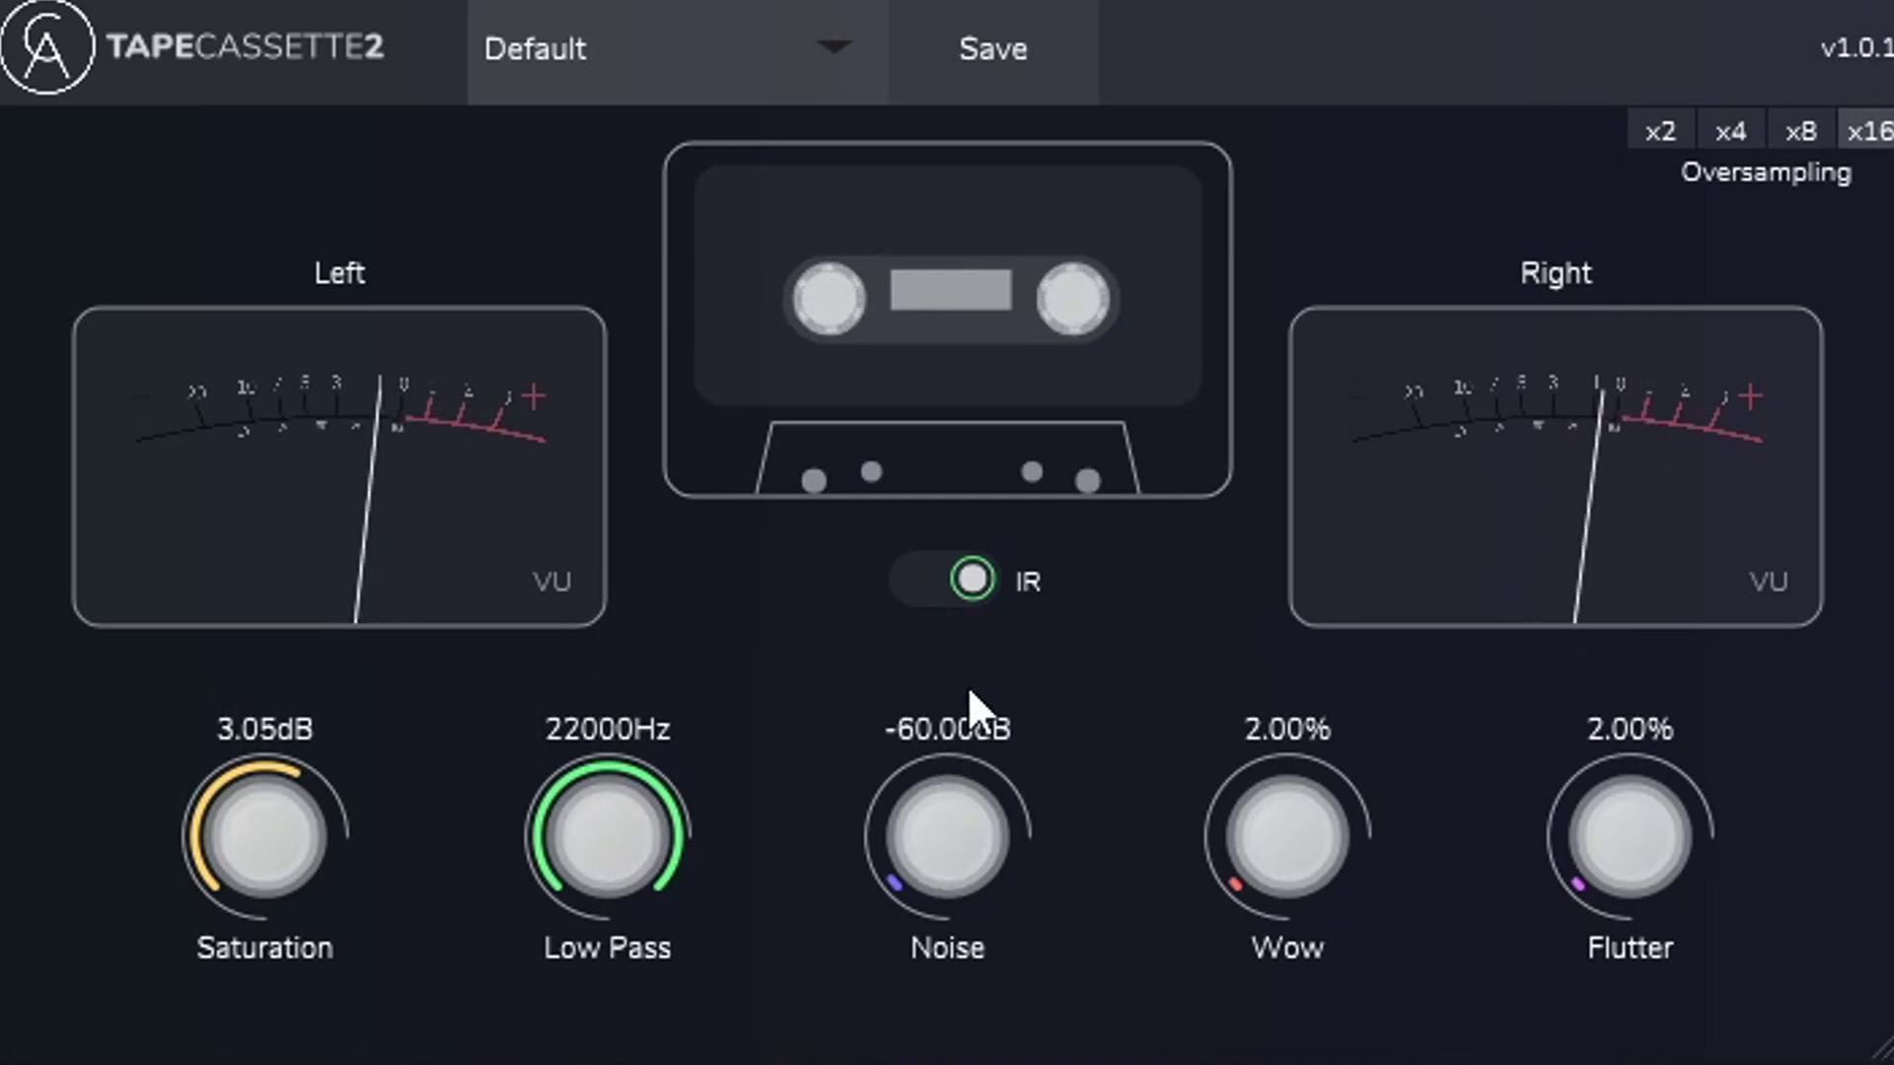
pyautogui.click(974, 577)
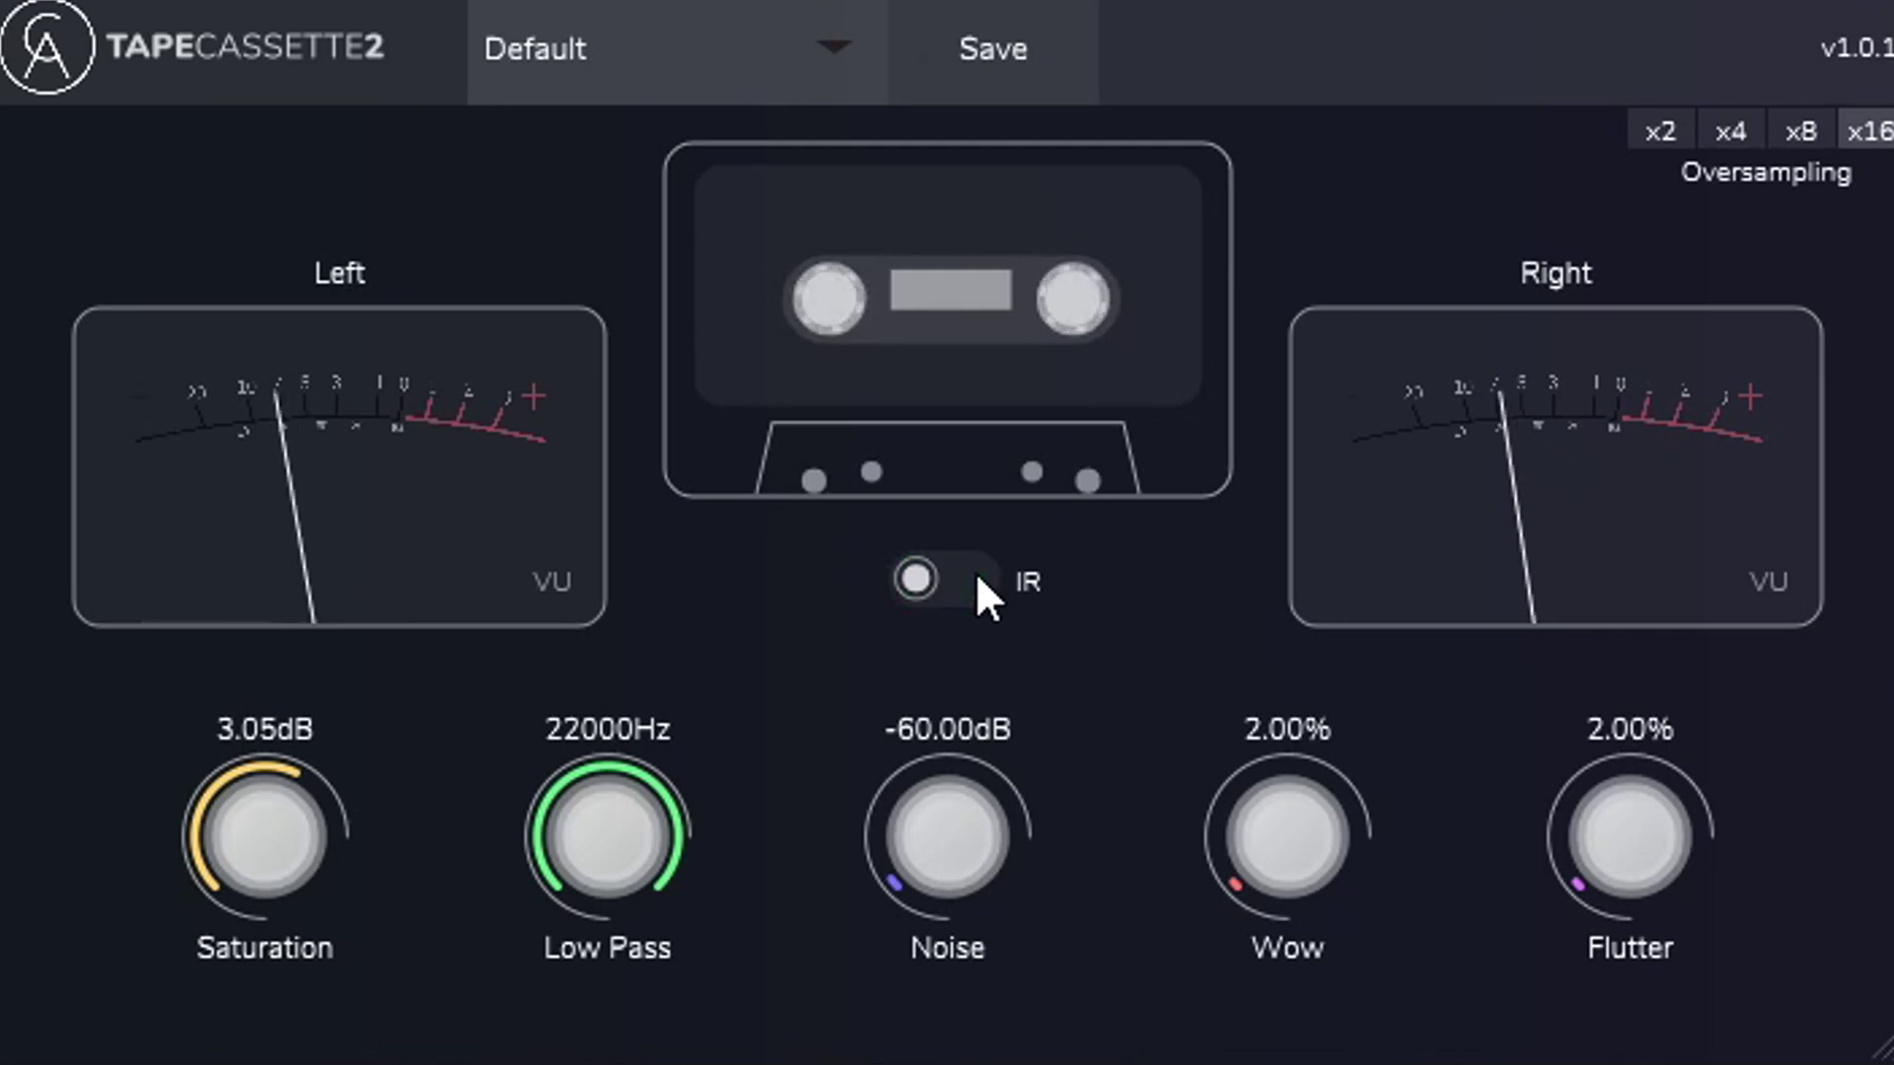
pyautogui.click(938, 576)
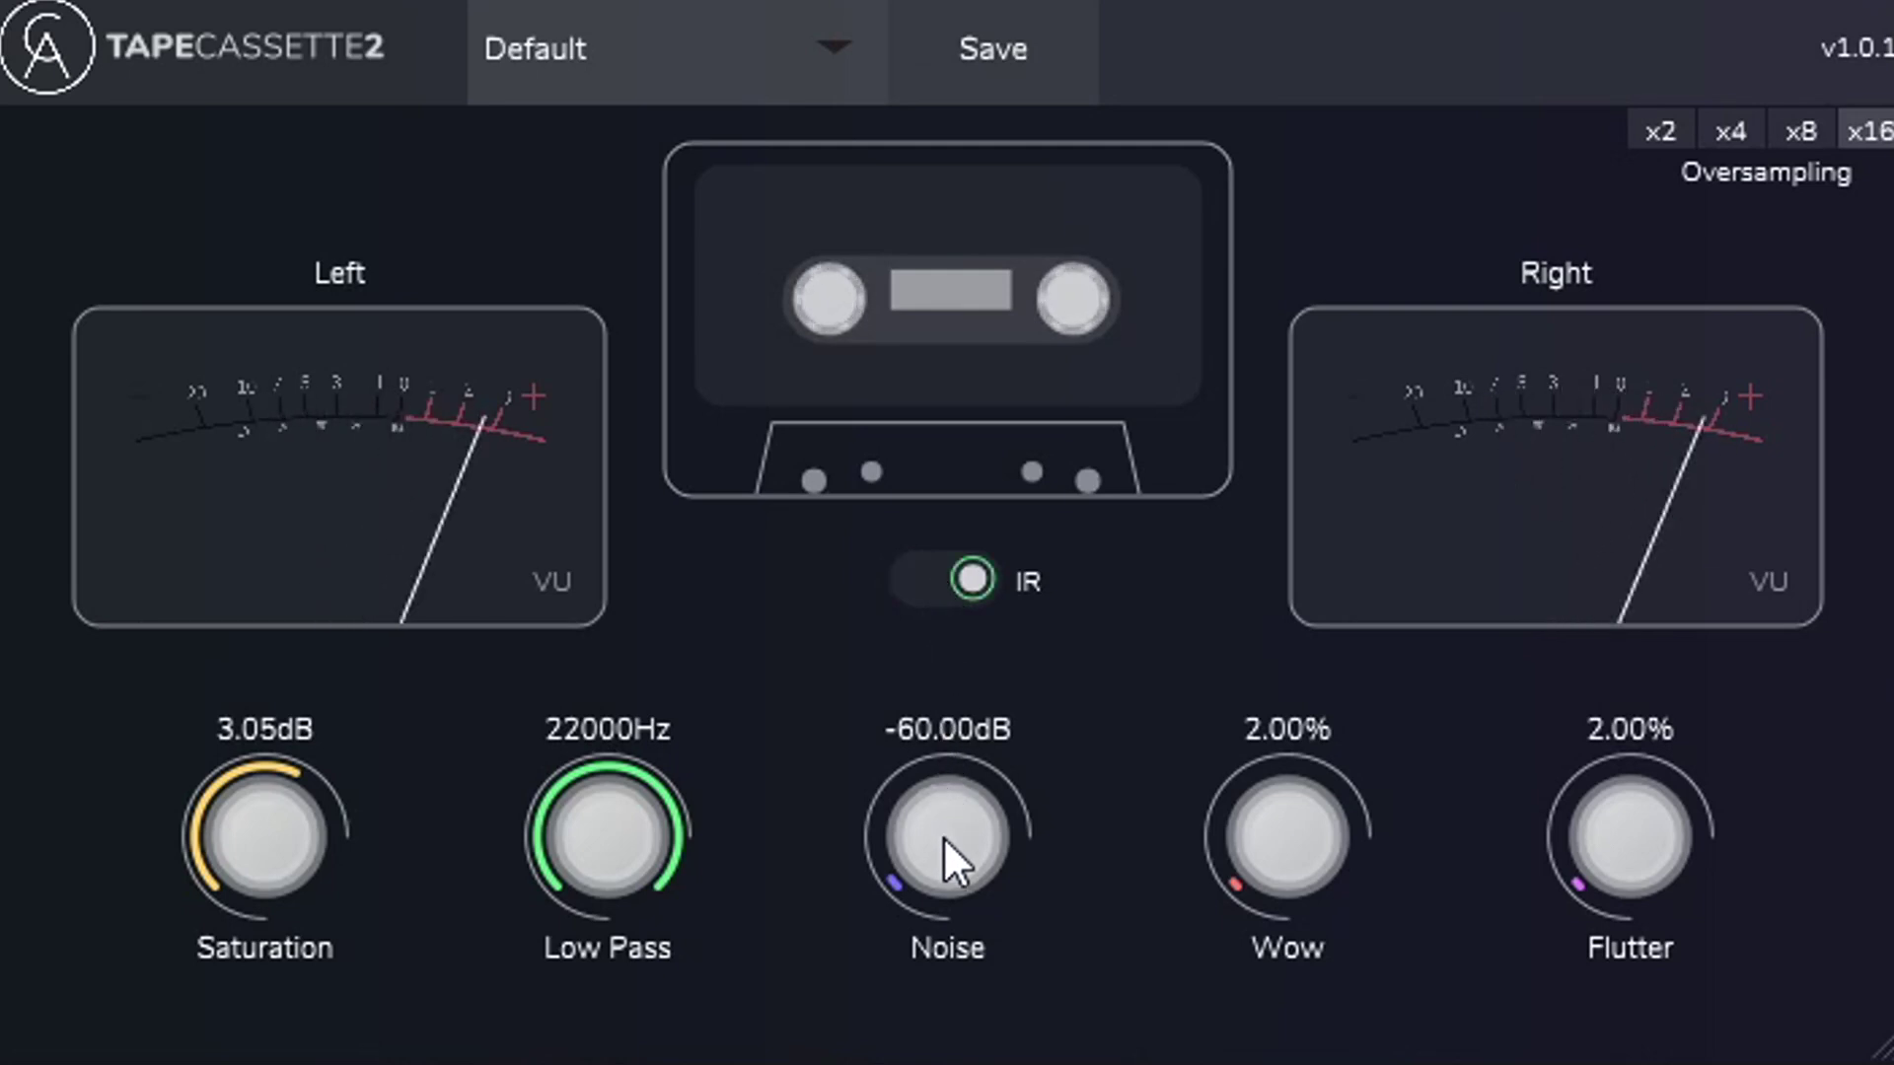
pyautogui.click(961, 584)
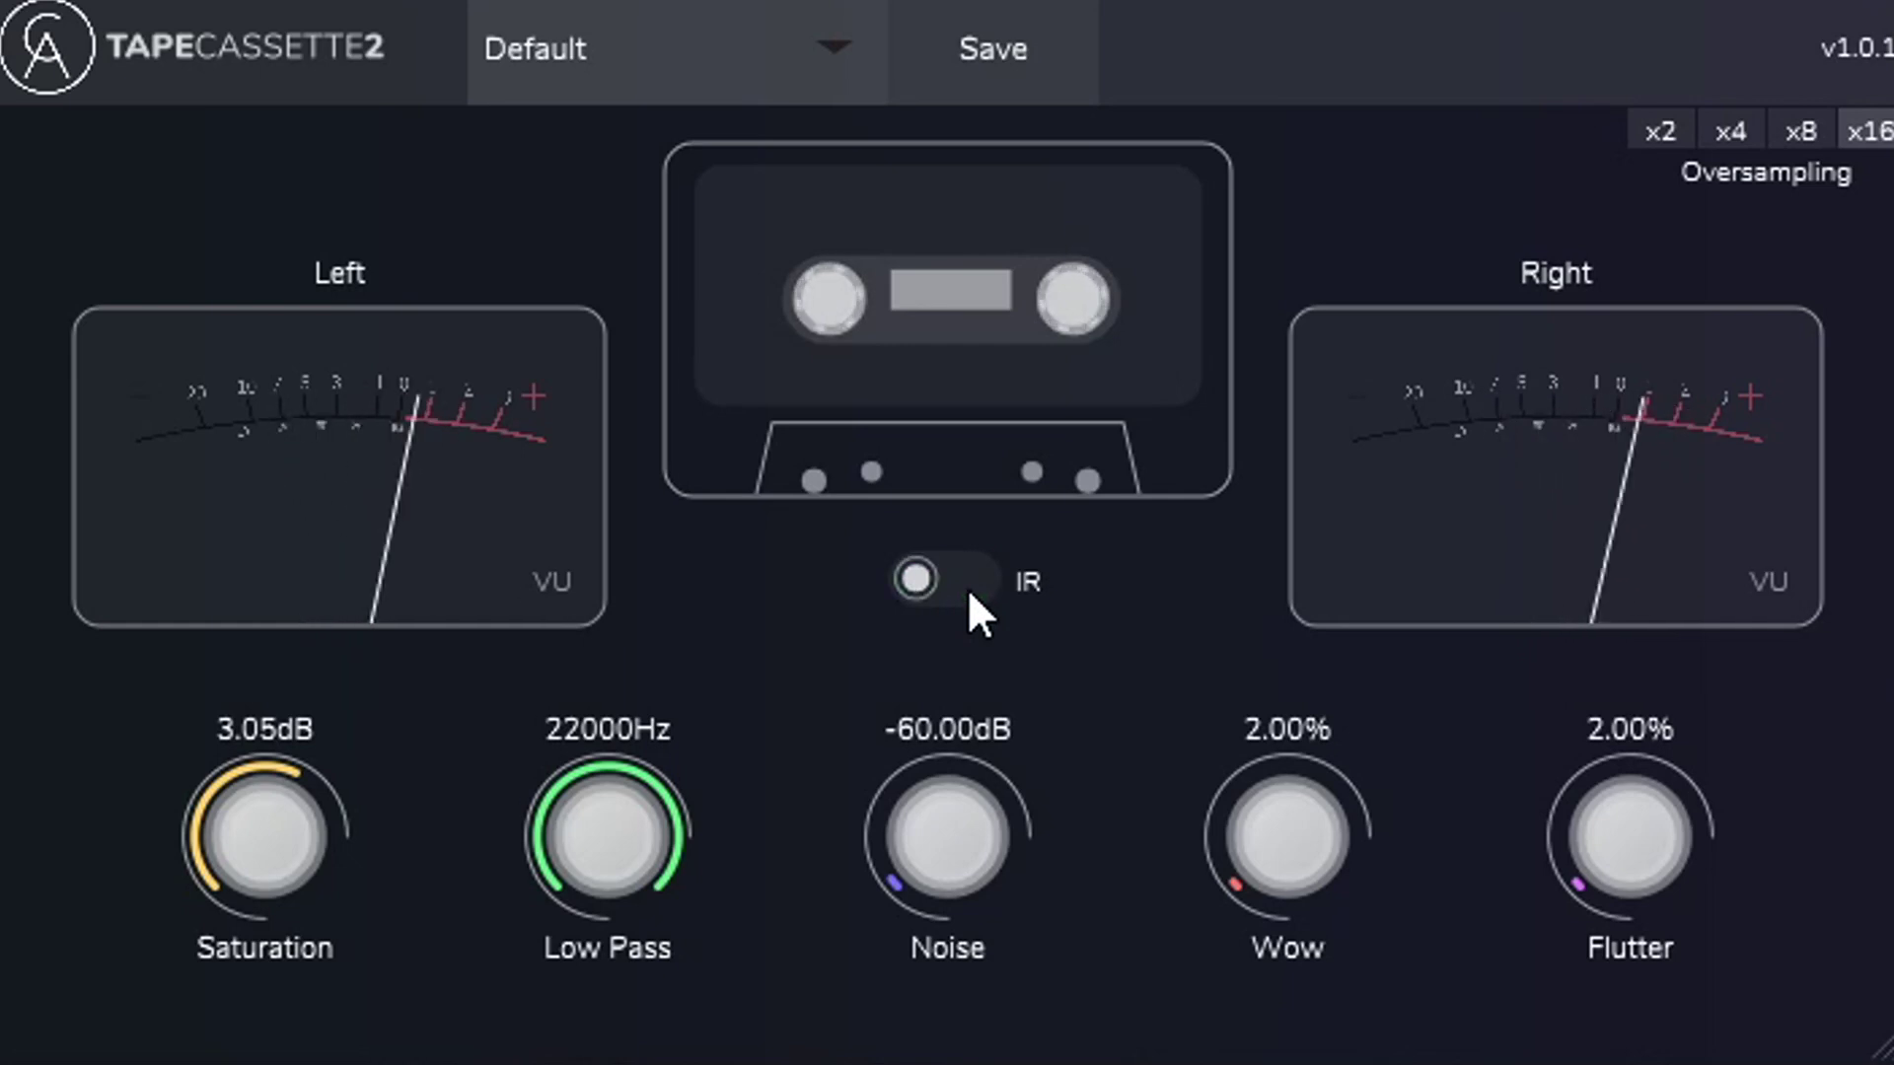
pyautogui.click(967, 588)
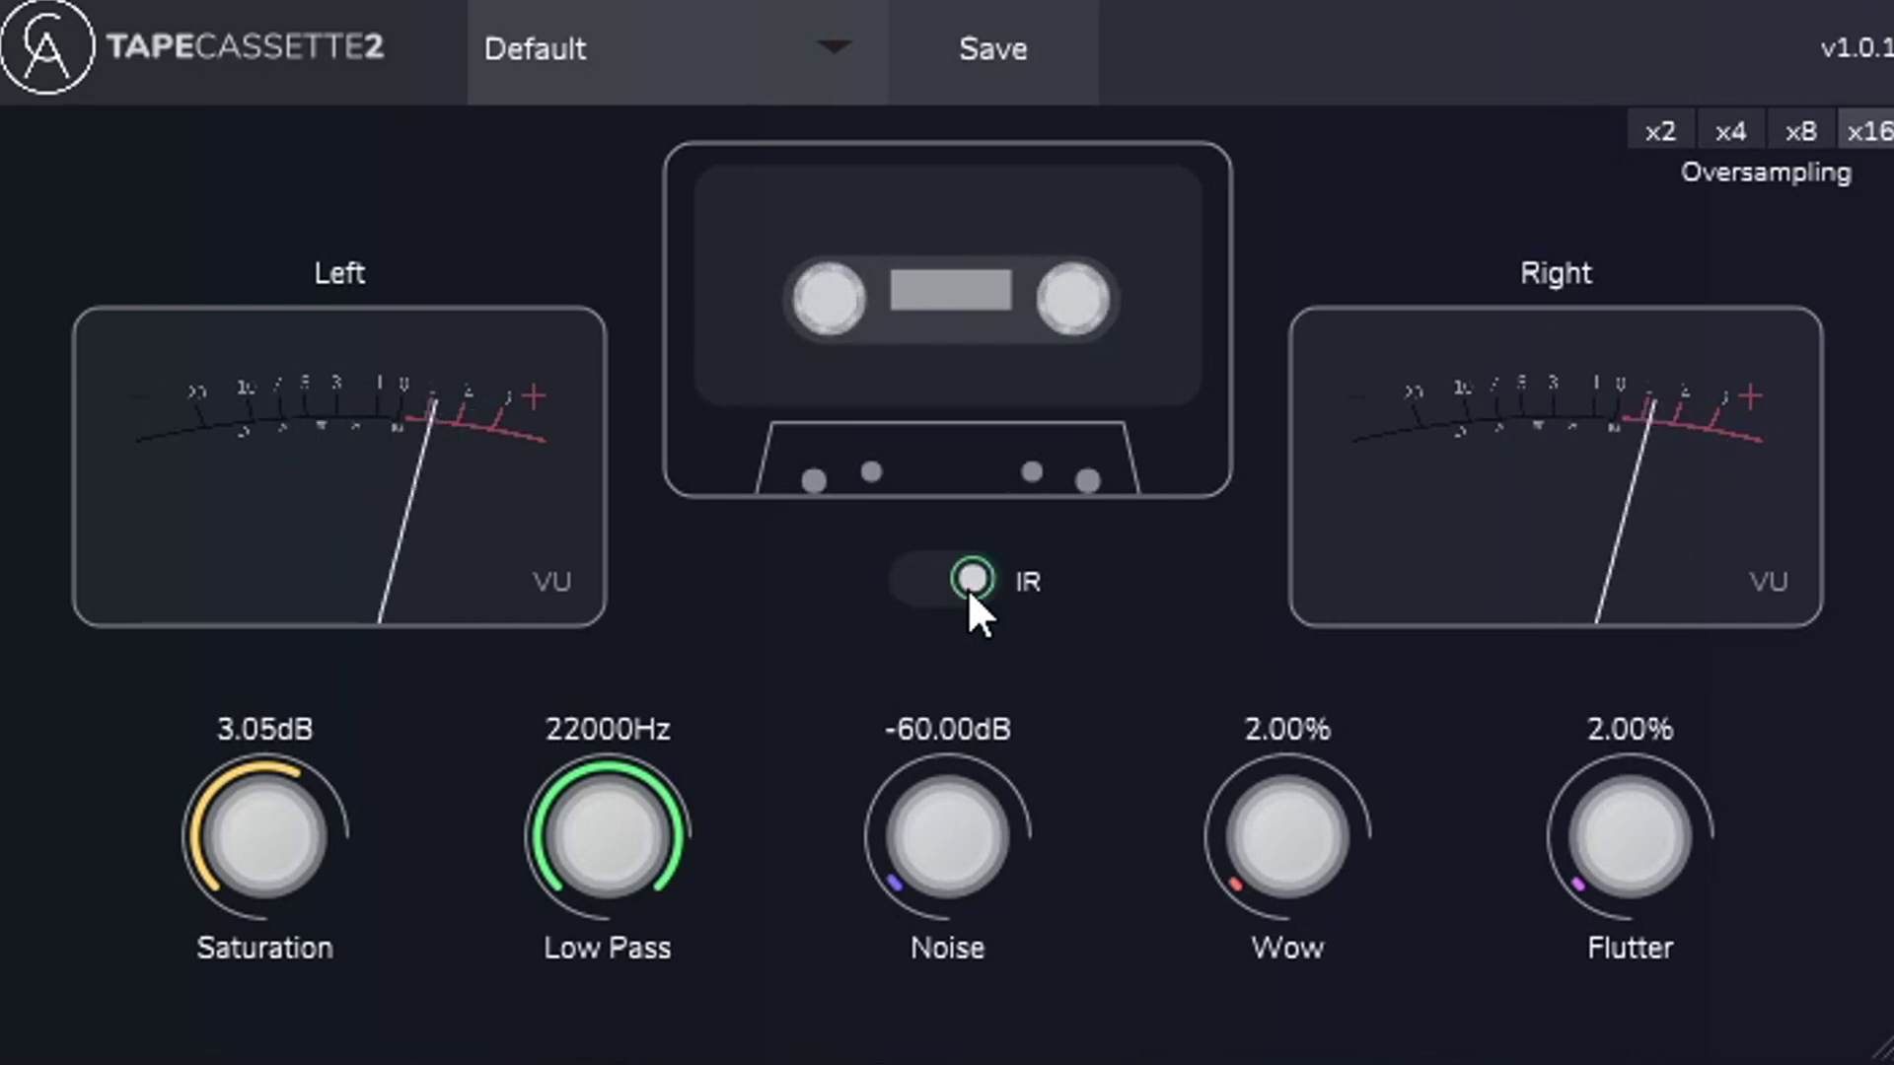
pyautogui.click(967, 587)
# Raise Noise to -24.37dB, Wow to 27.60% and Flutter to 51.20%.
pyautogui.moveTo(926, 861); pyautogui.dragTo(929, 617)
pyautogui.moveTo(1285, 837); pyautogui.dragTo(1259, 631)
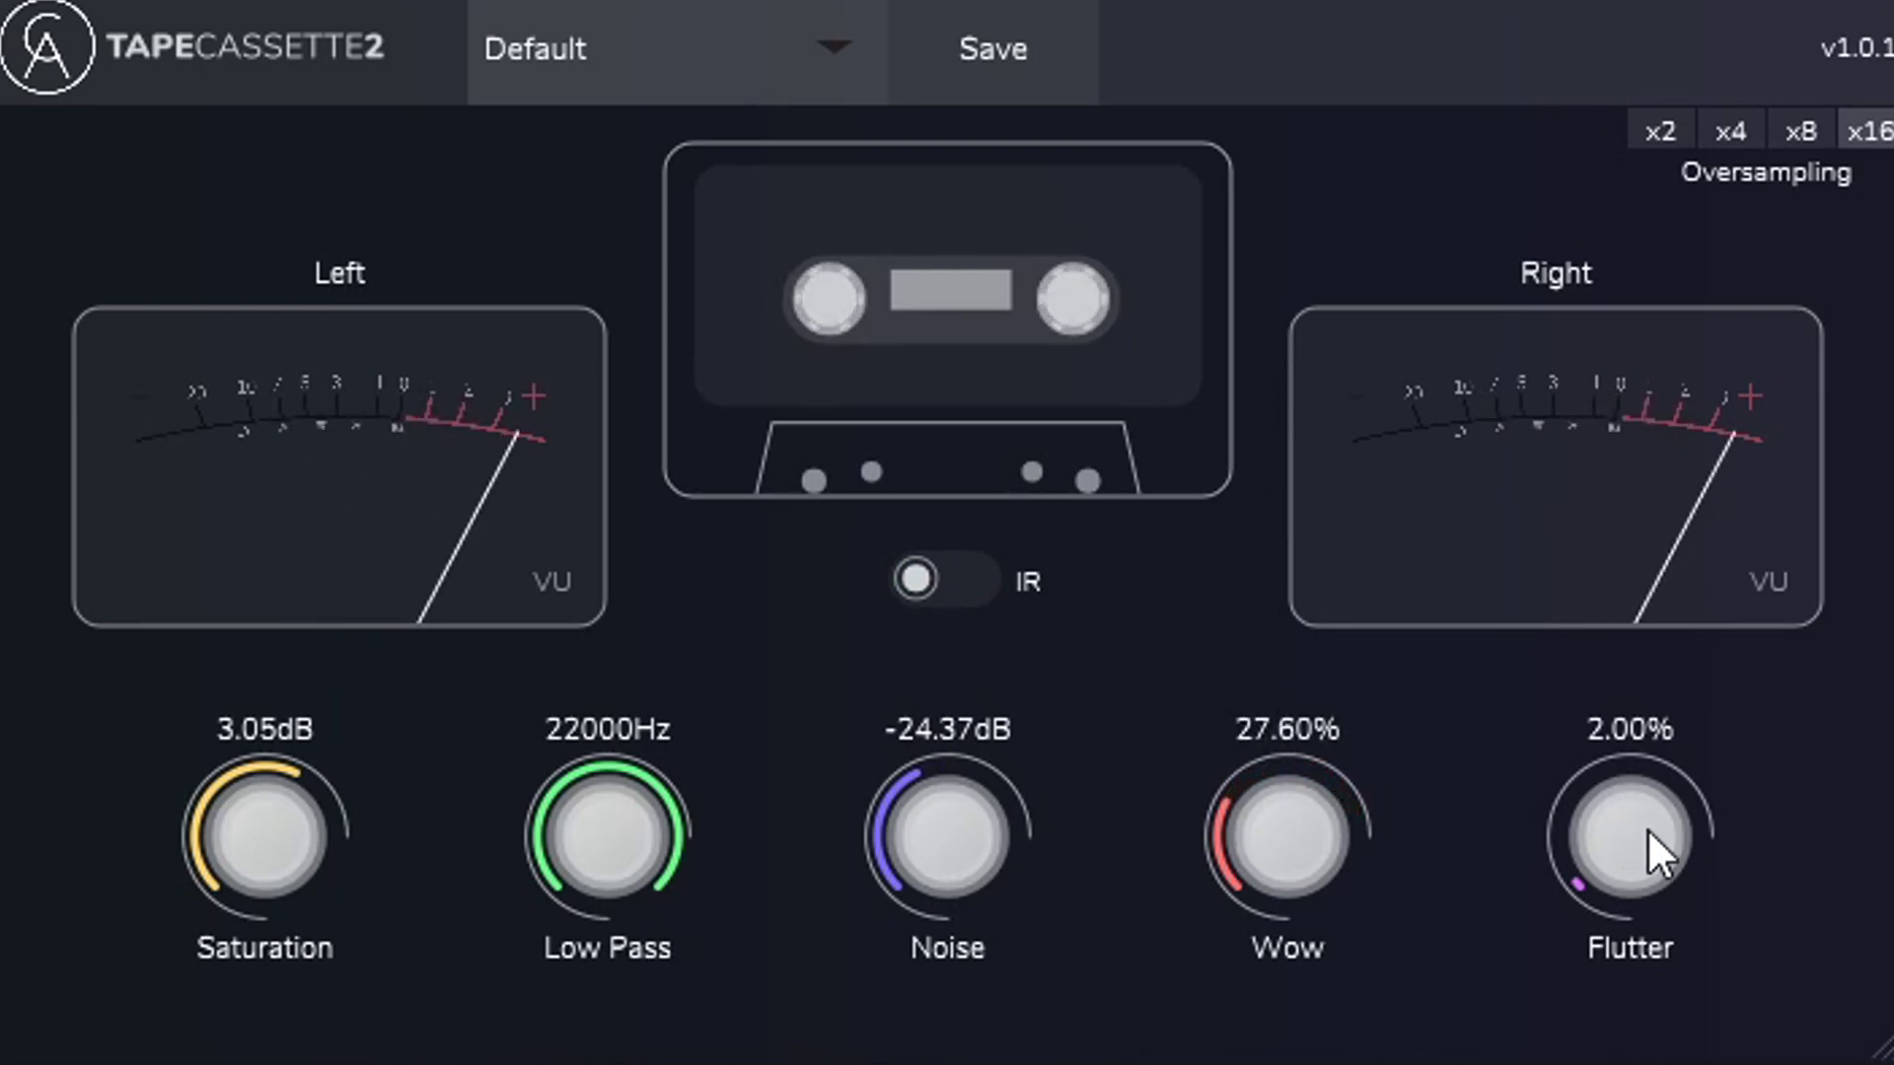
pyautogui.moveTo(1648, 846); pyautogui.dragTo(1618, 529)
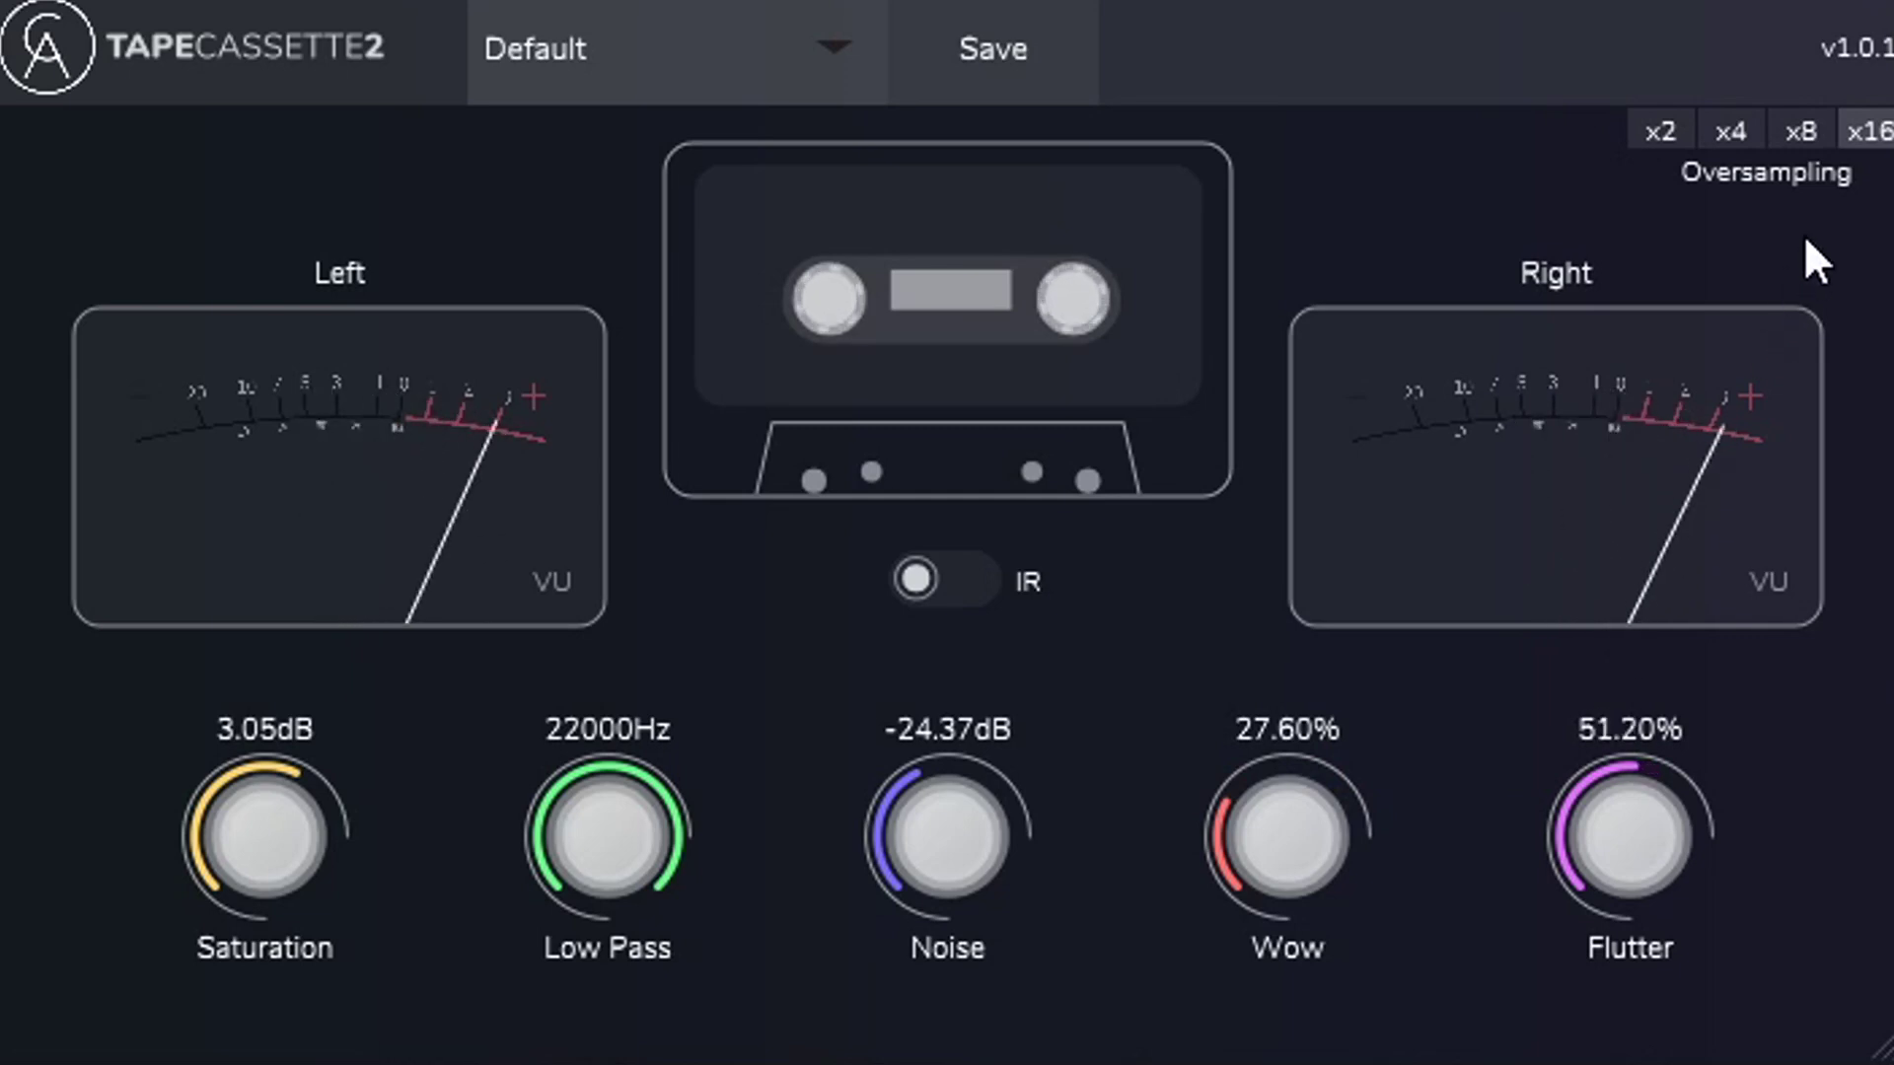
# Try oversampling x2, x4, x8 and x16, settle on x8, and switch IR on.
pyautogui.click(1659, 134)
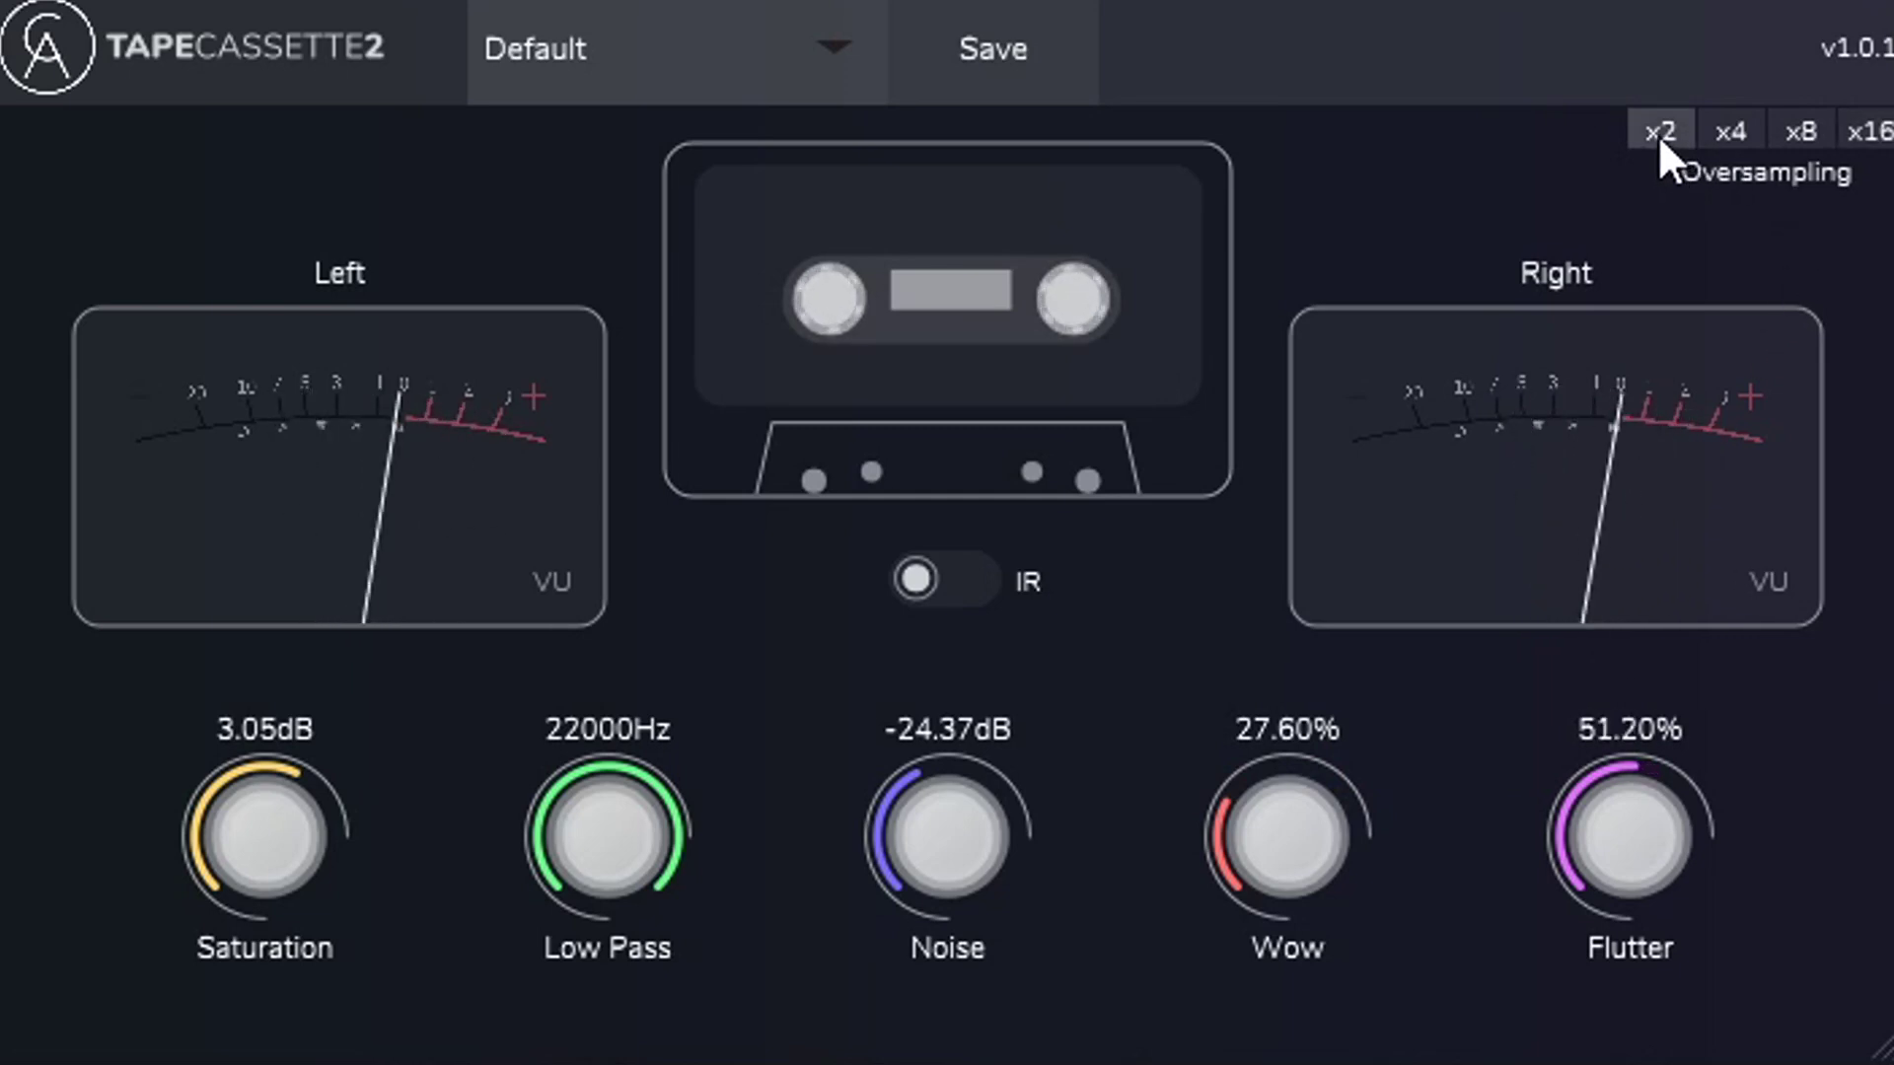
pyautogui.click(1732, 132)
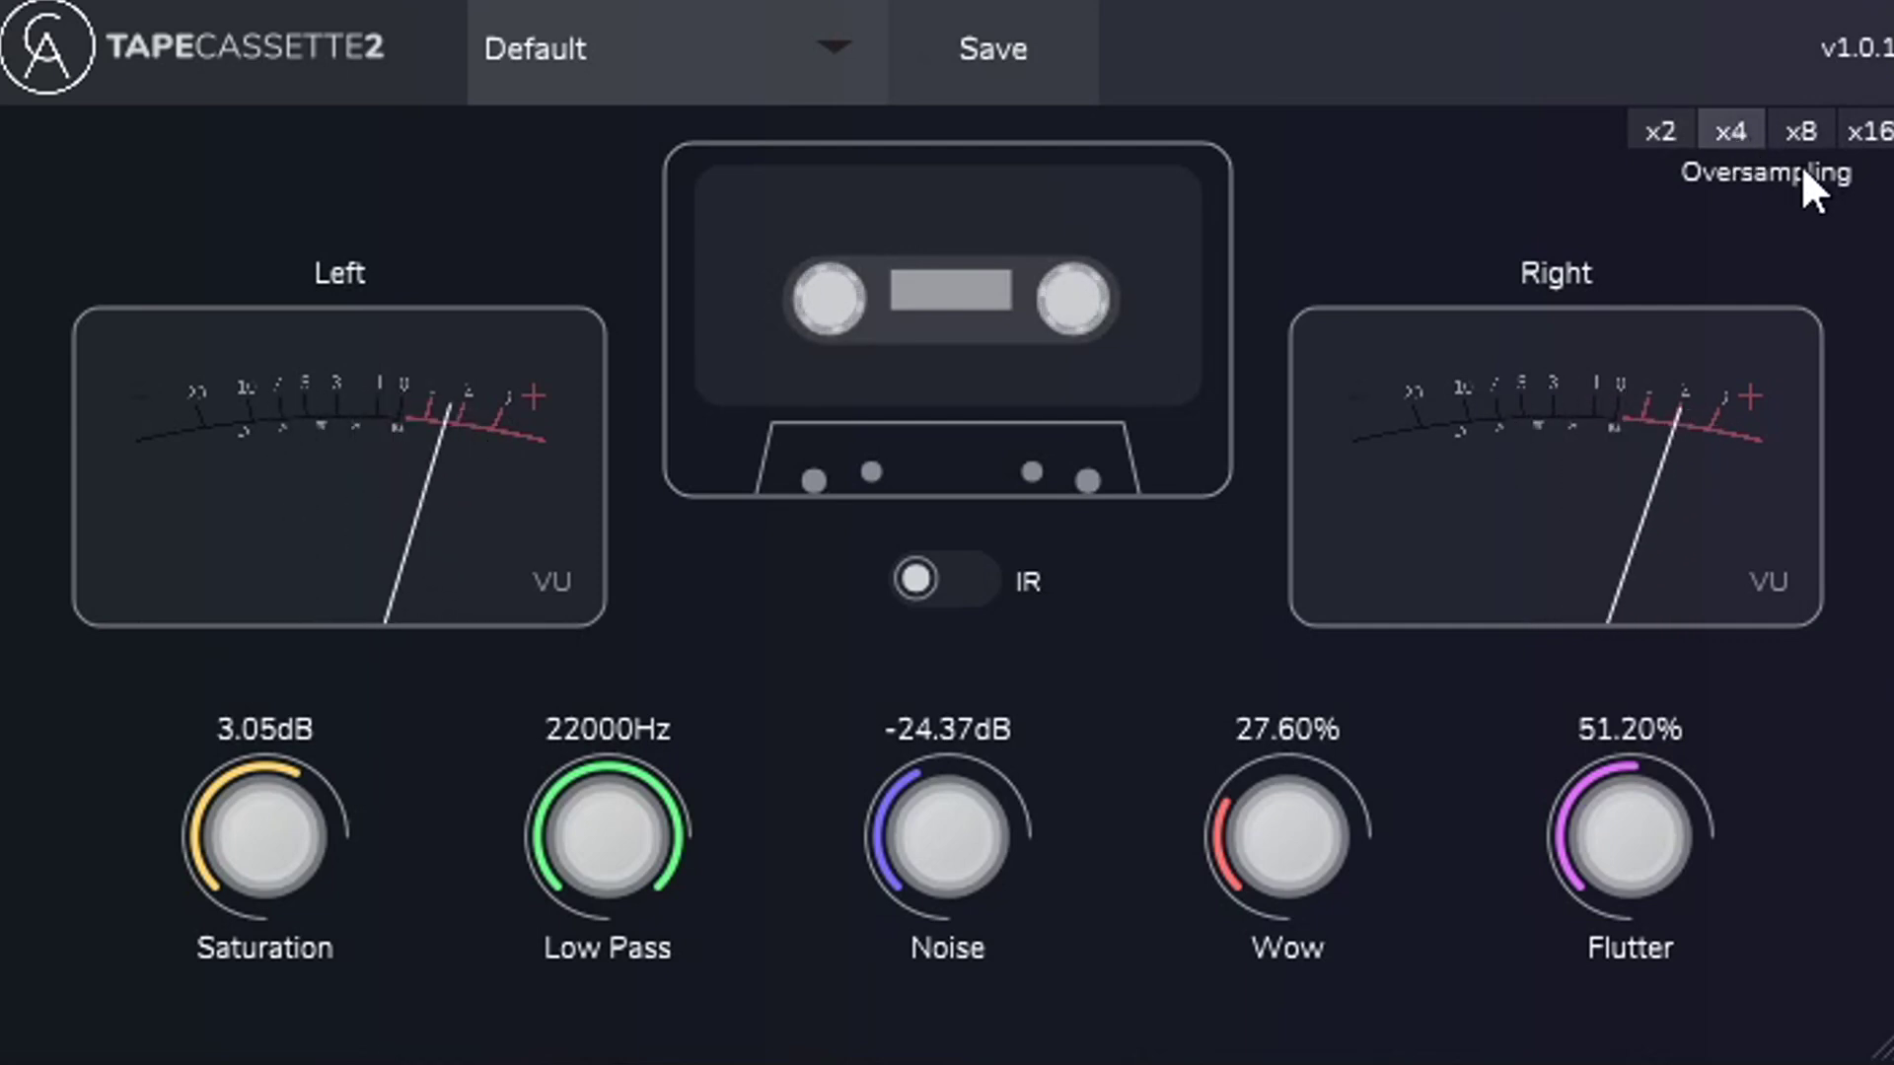
pyautogui.click(1813, 135)
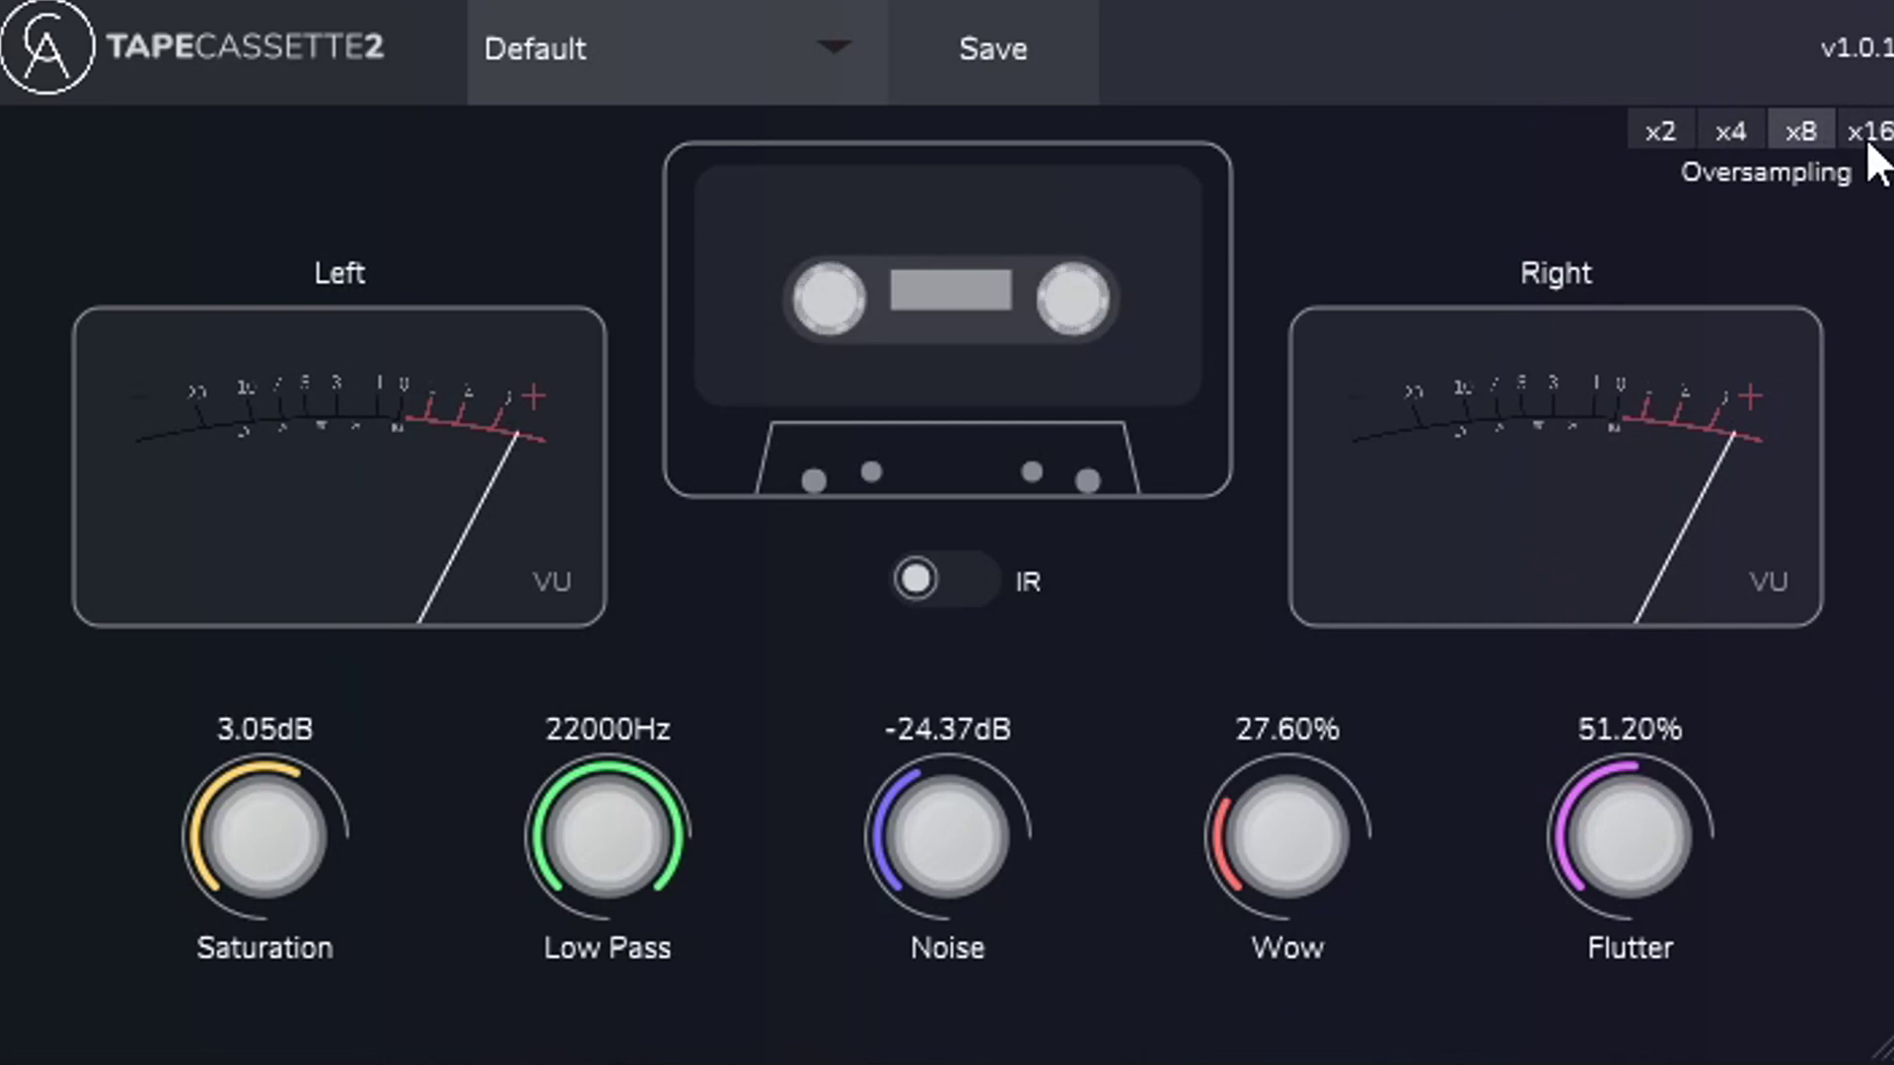
pyautogui.click(1868, 141)
pyautogui.click(1827, 138)
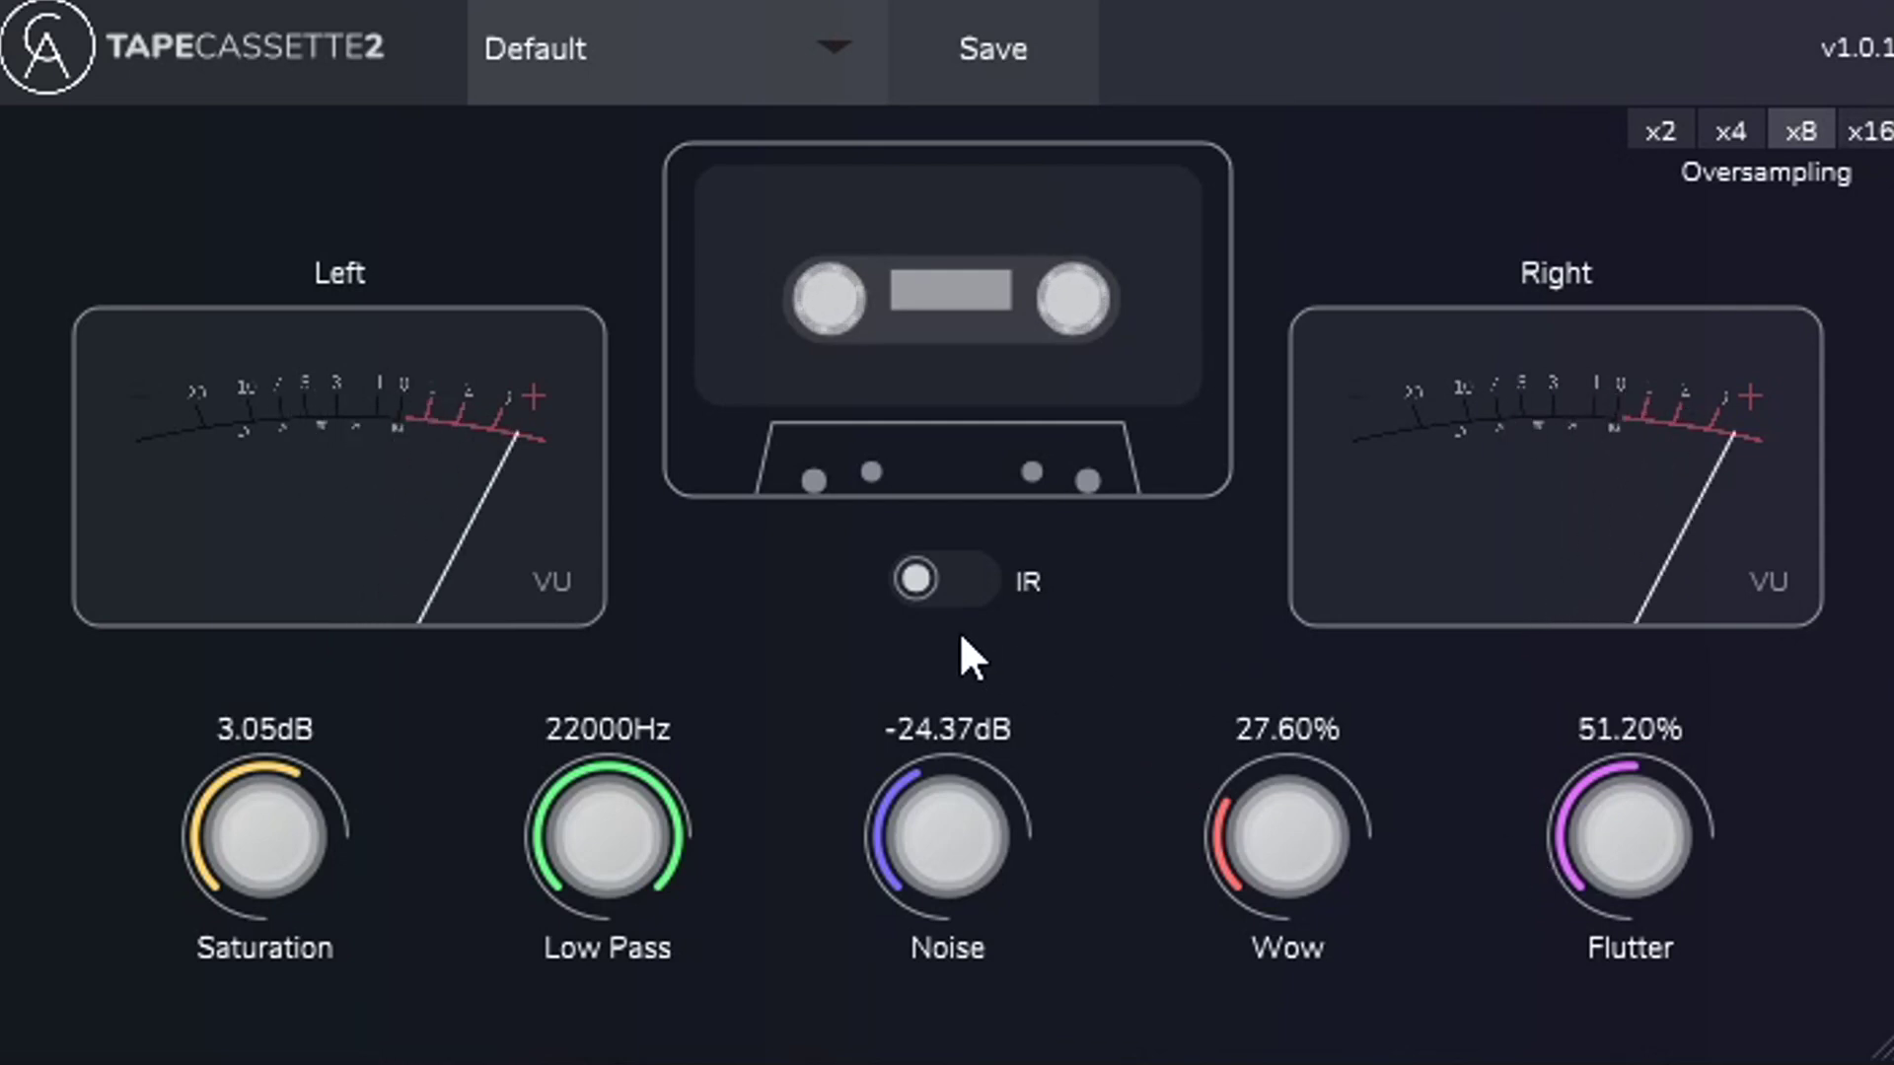
pyautogui.click(934, 580)
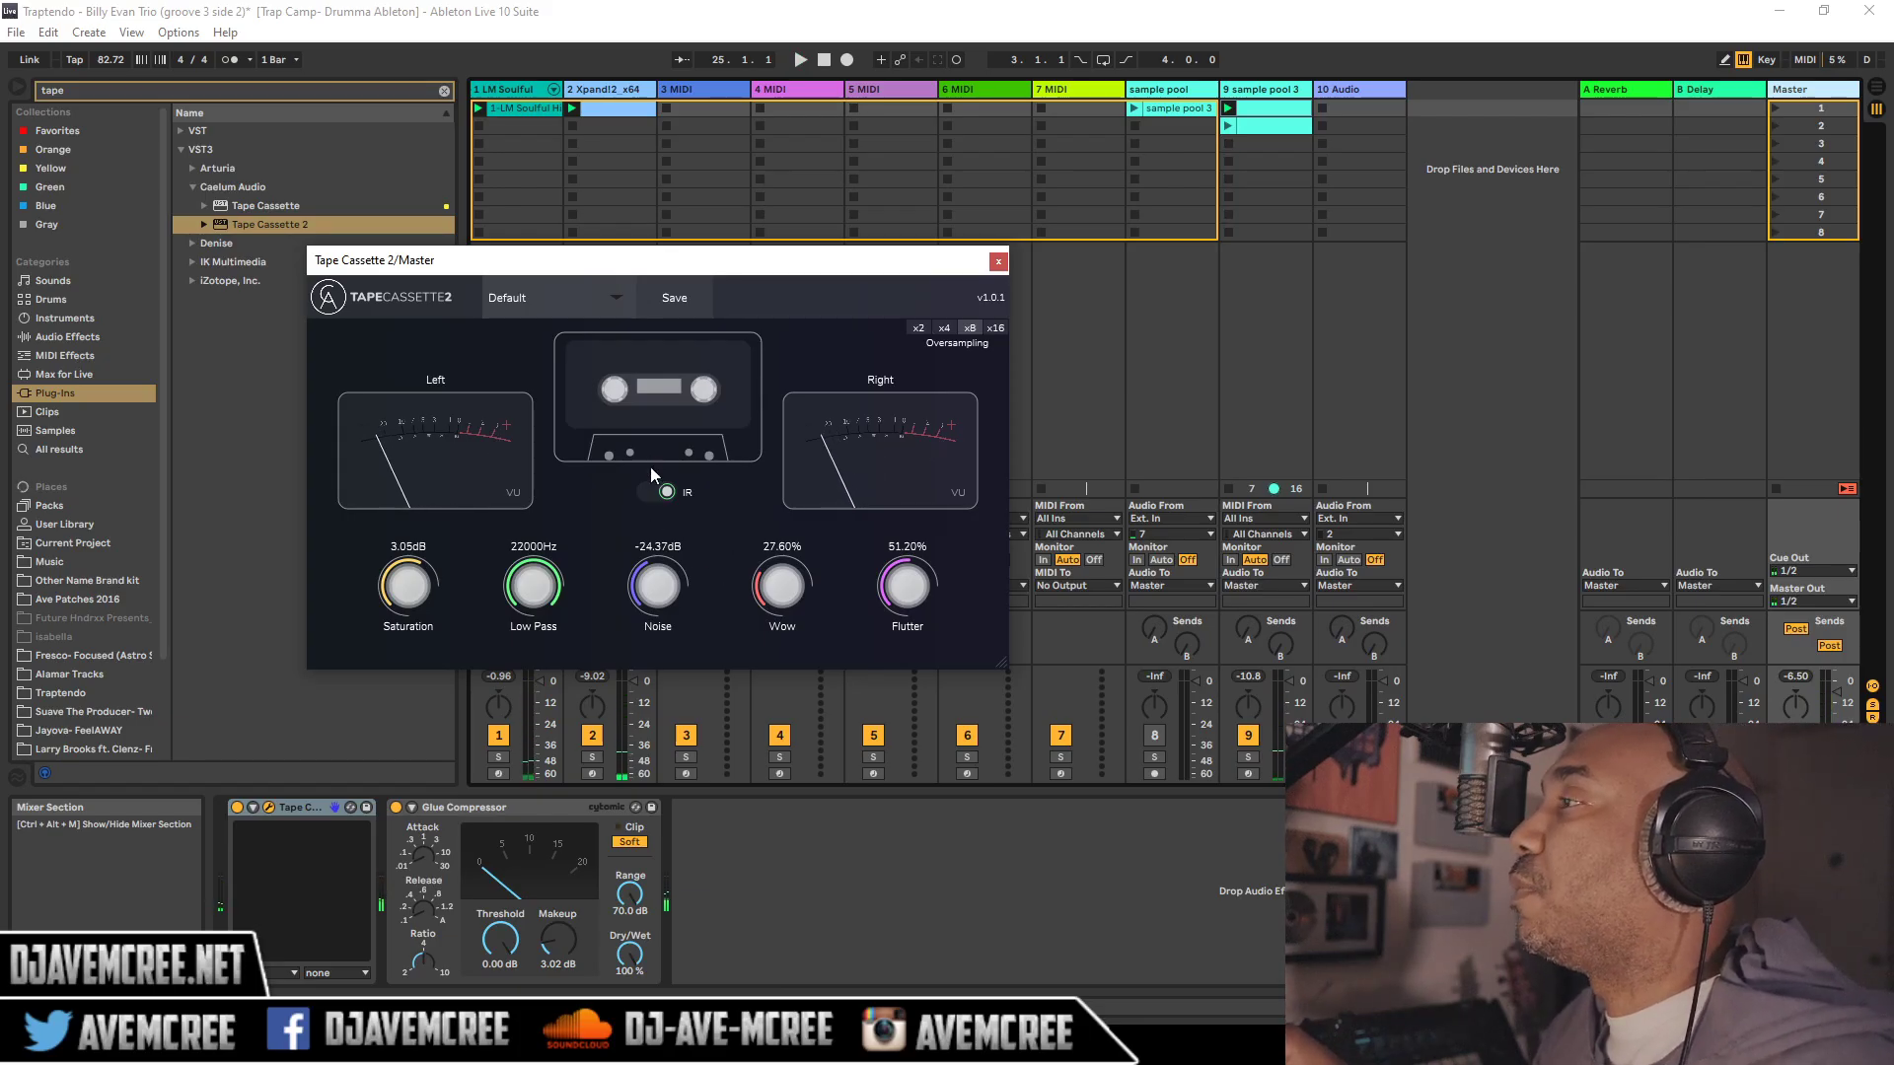
# Lower the Noise knob from -24.37dB to about -56.41dB for a quieter hiss.
pyautogui.moveTo(654, 562); pyautogui.dragTo(671, 685)
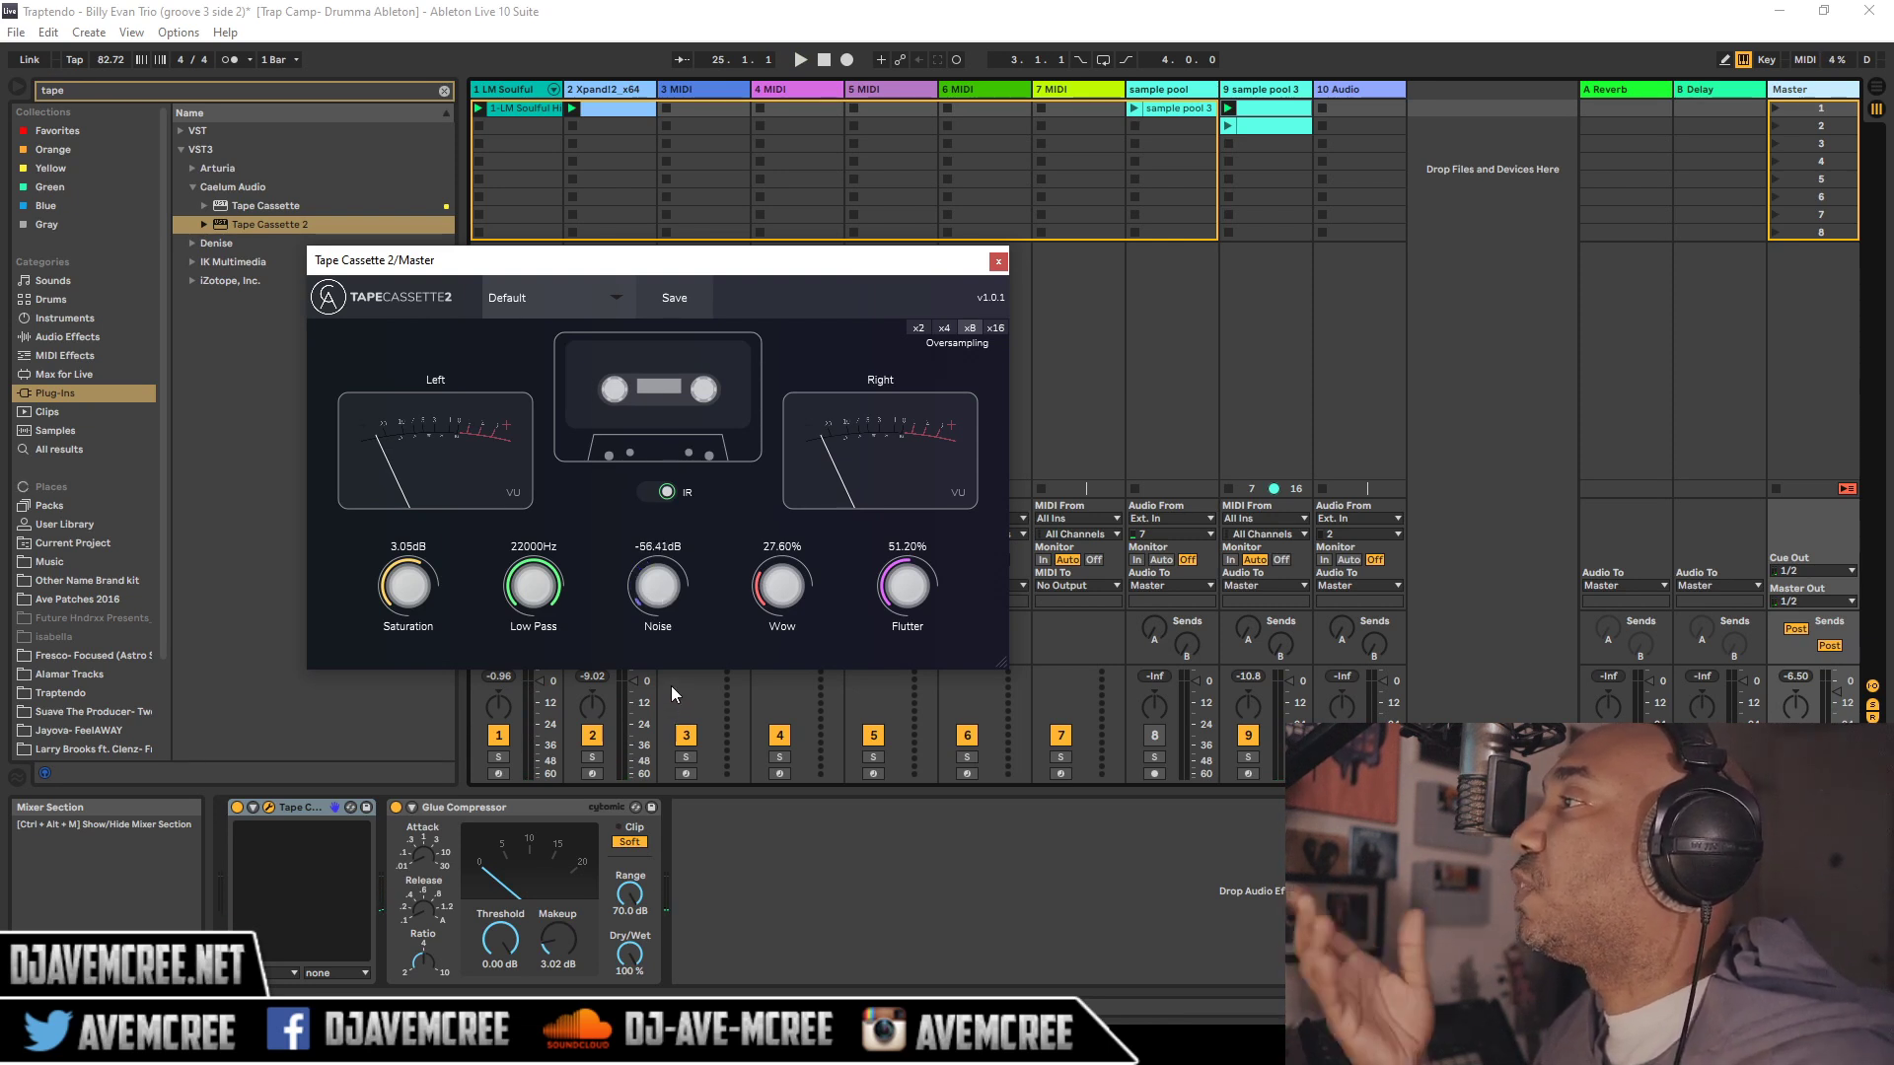